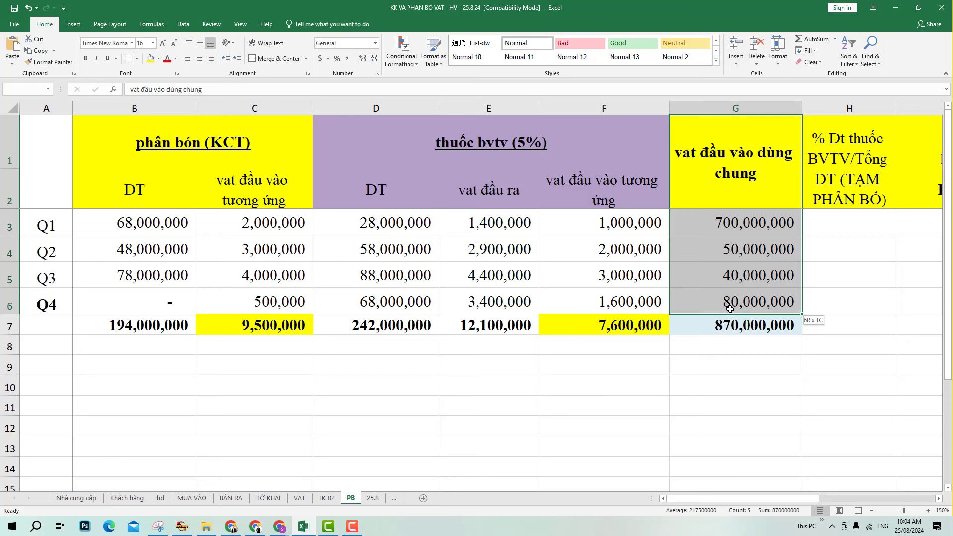
Underline the shared input VAT column, from its header "vat đầu vào dùng chung" down to the total in row 7.
left_click(110, 58)
left_click(694, 376)
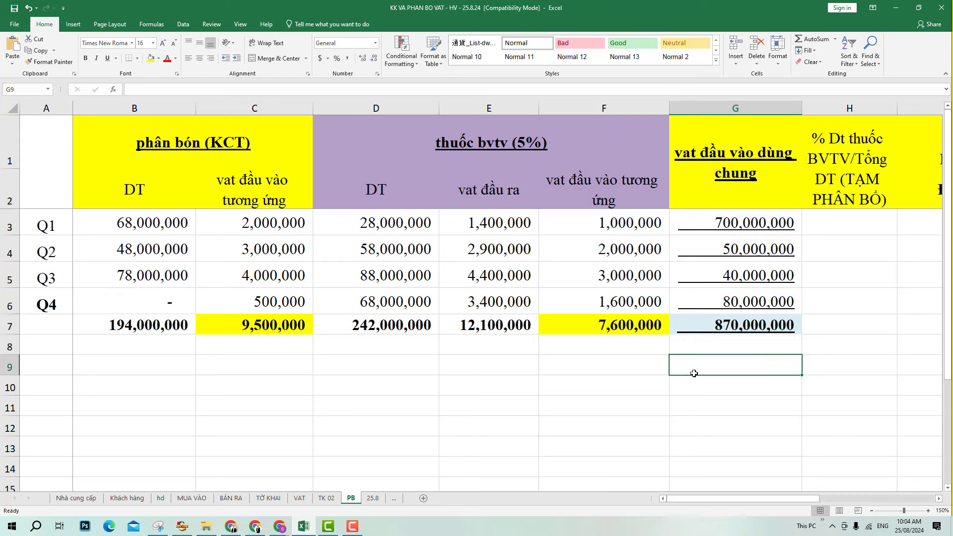
left_click(692, 412)
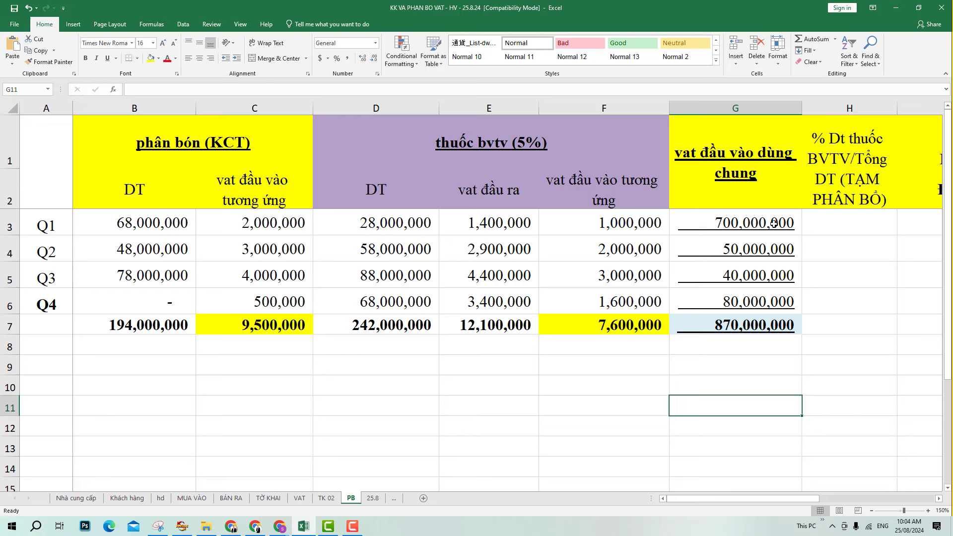
Examine the quarterly revenue and input VAT figures for fertilizer (KCT), crop protection products (5%) and shared purchases, mainly in the Q1 row.
left_click_drag(771, 223, 720, 328)
left_click(693, 370)
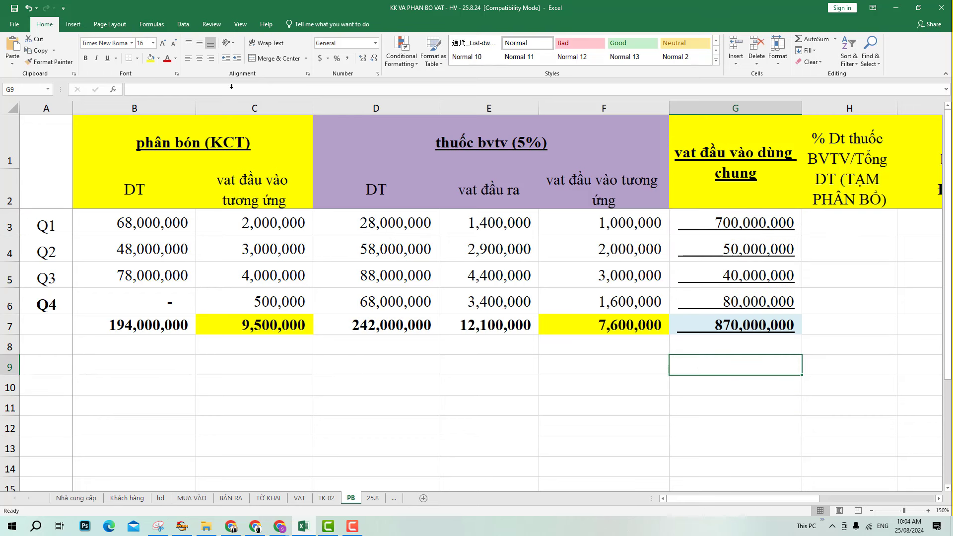
left_click(195, 404)
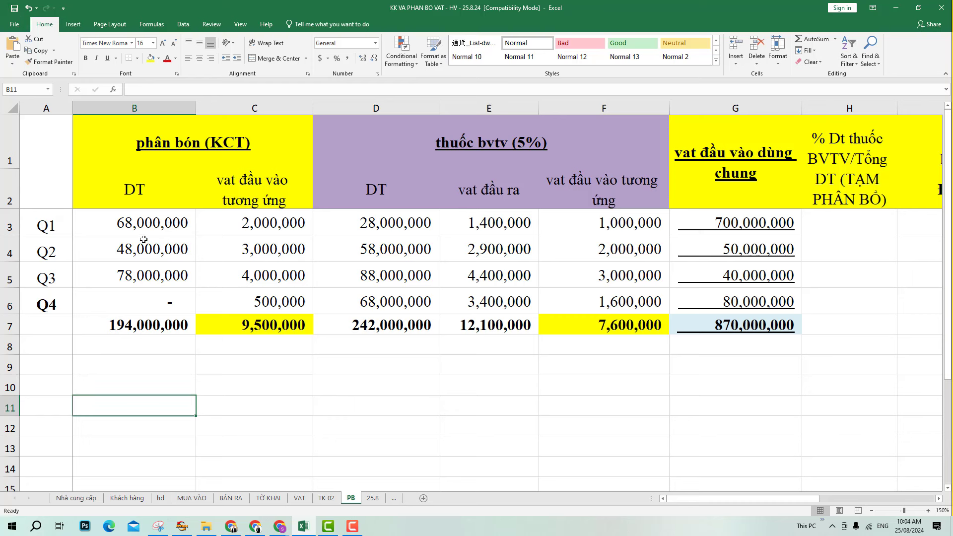
left_click(2, 224)
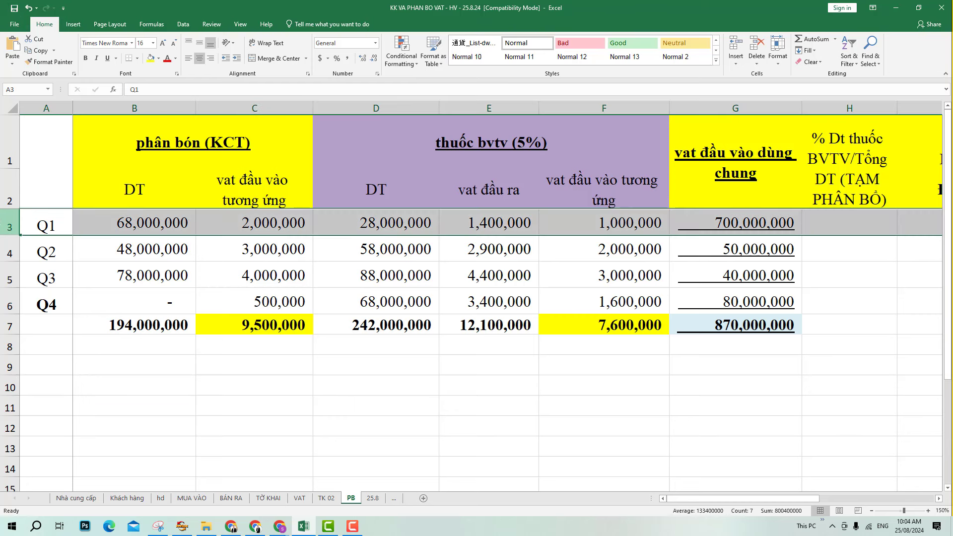
left_click(157, 230)
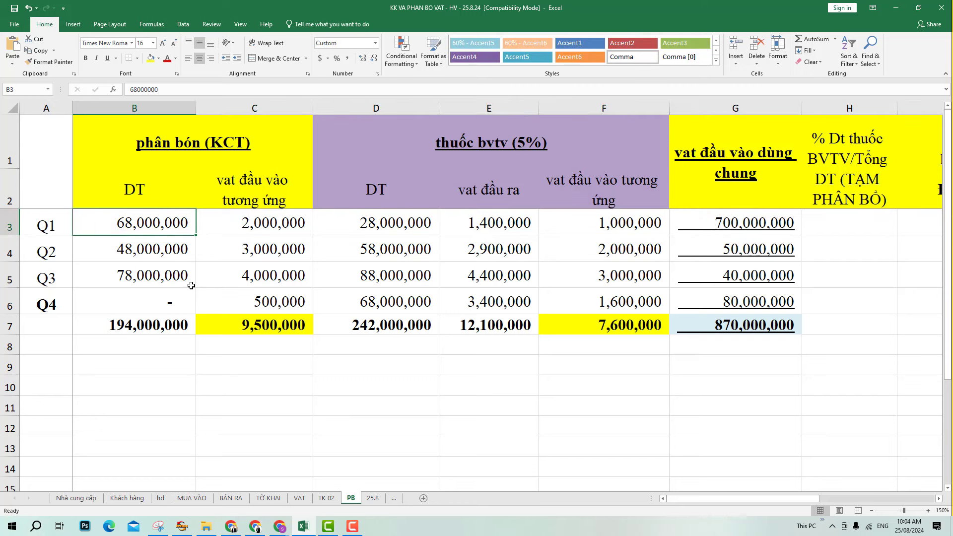
left_click(276, 225)
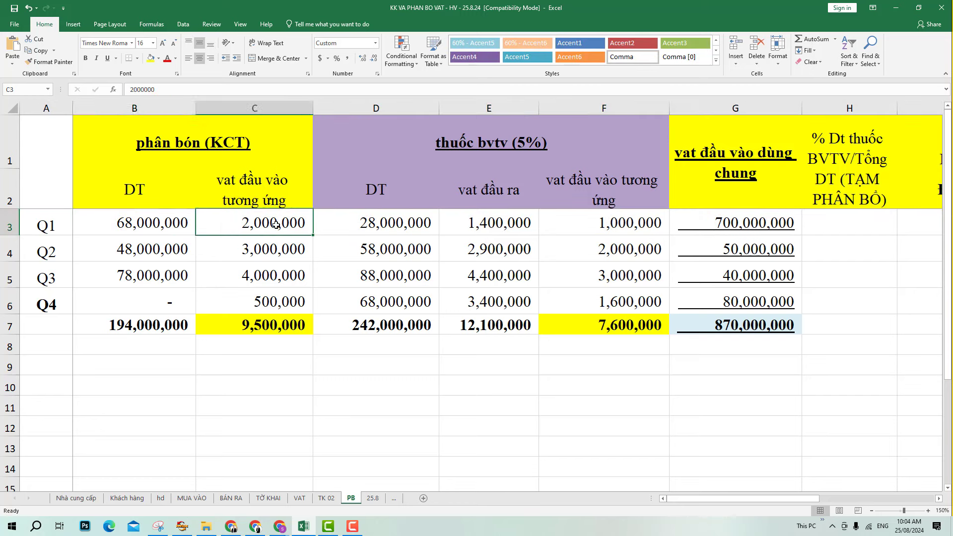
left_click_drag(276, 224, 199, 149)
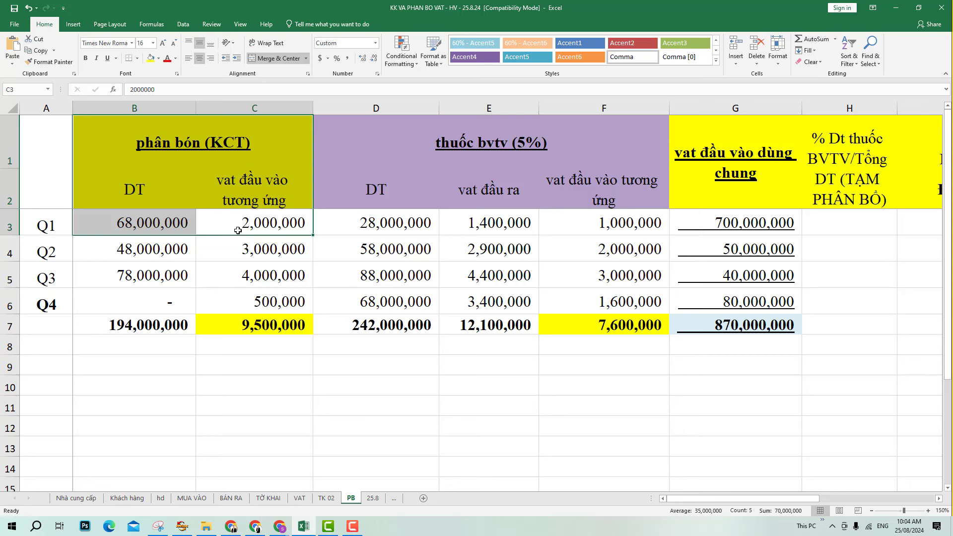
left_click(240, 225)
left_click(485, 232)
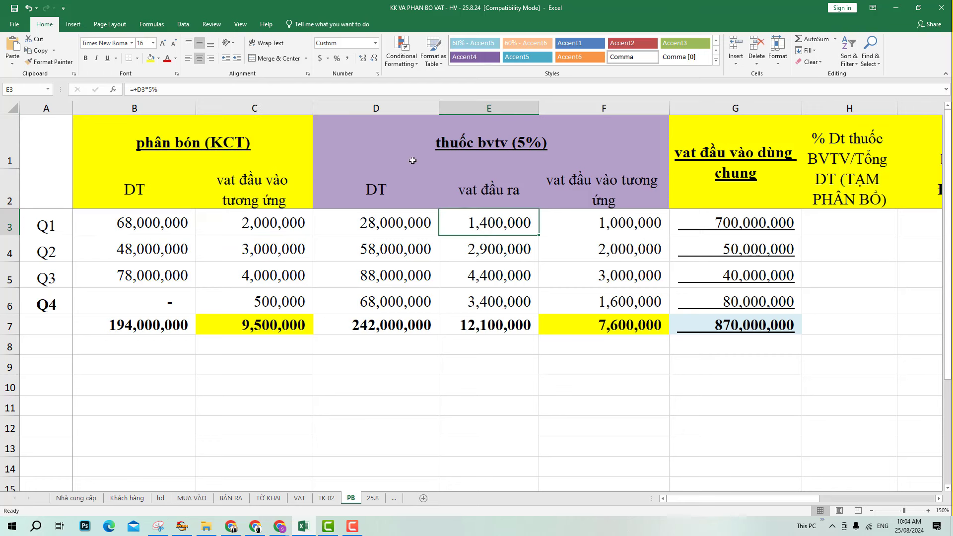
left_click_drag(408, 145, 553, 306)
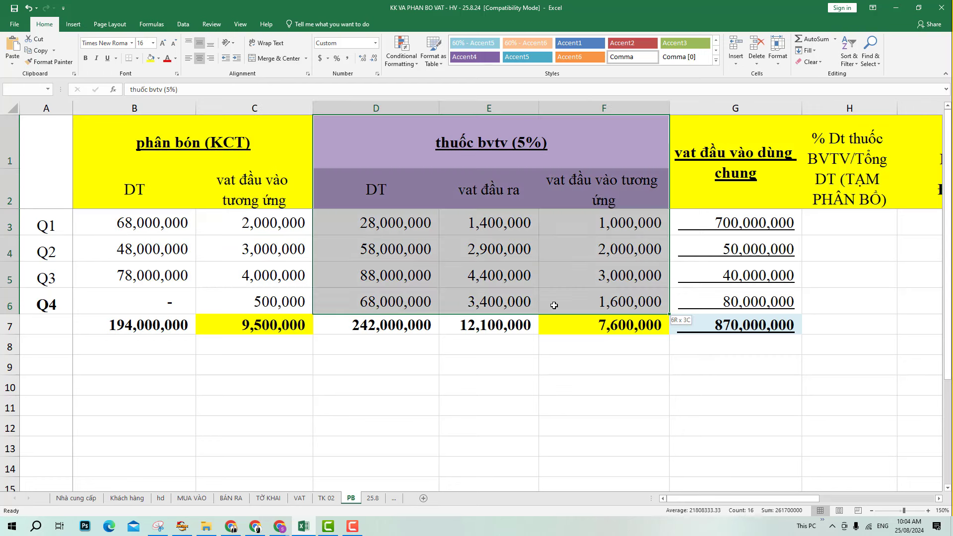
left_click(423, 217)
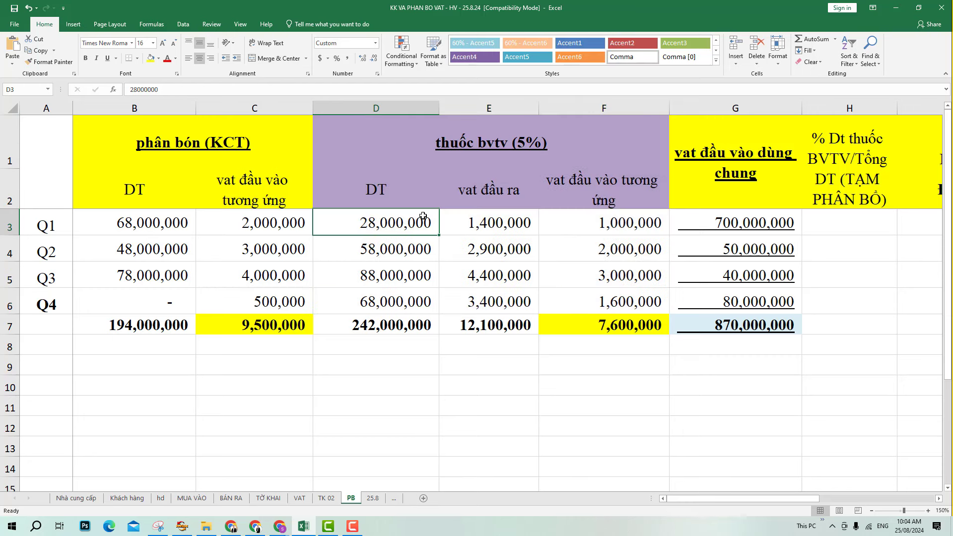
left_click(601, 230)
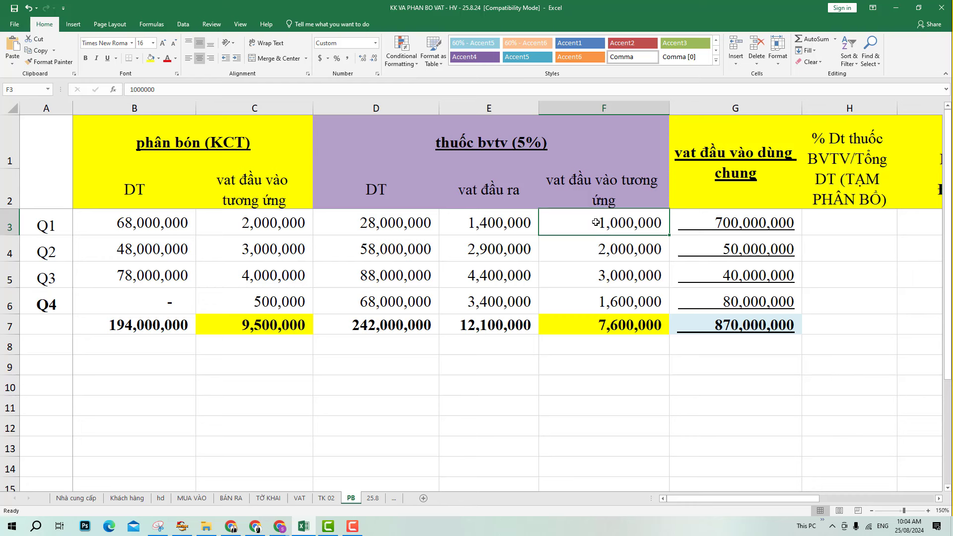
left_click(590, 267)
left_click(841, 292)
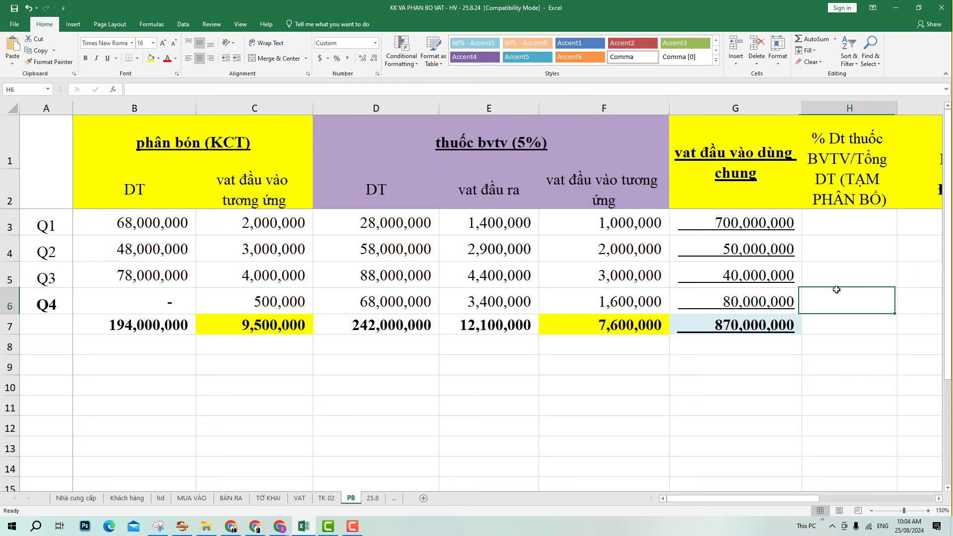
left_click_drag(779, 217, 780, 302)
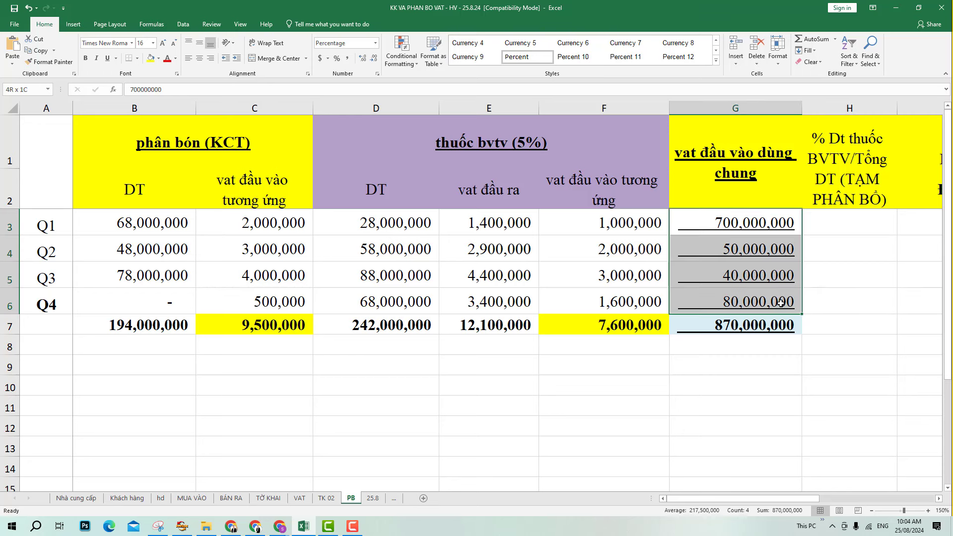
Correct the Q1 shared input VAT in G3 to 70,000,000.
left_click(752, 228)
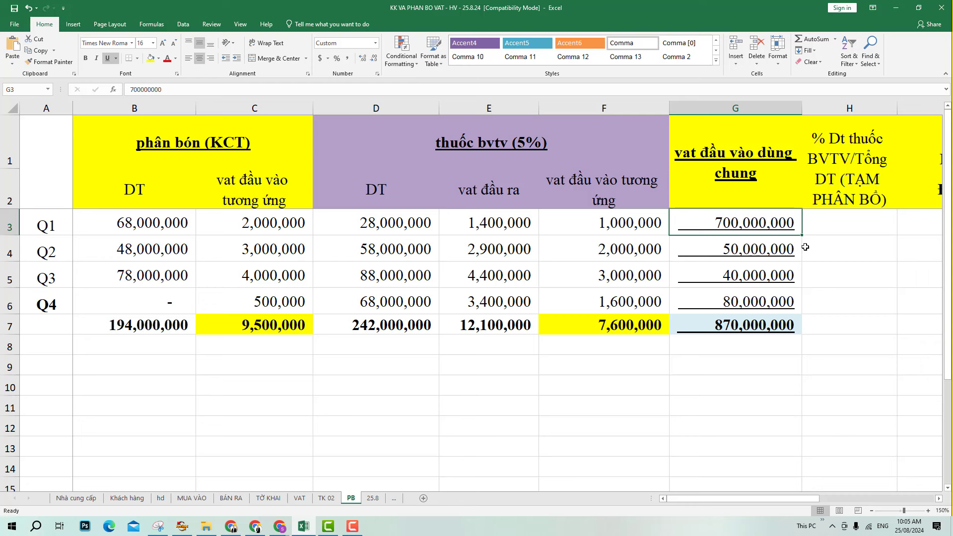
double_click(756, 228)
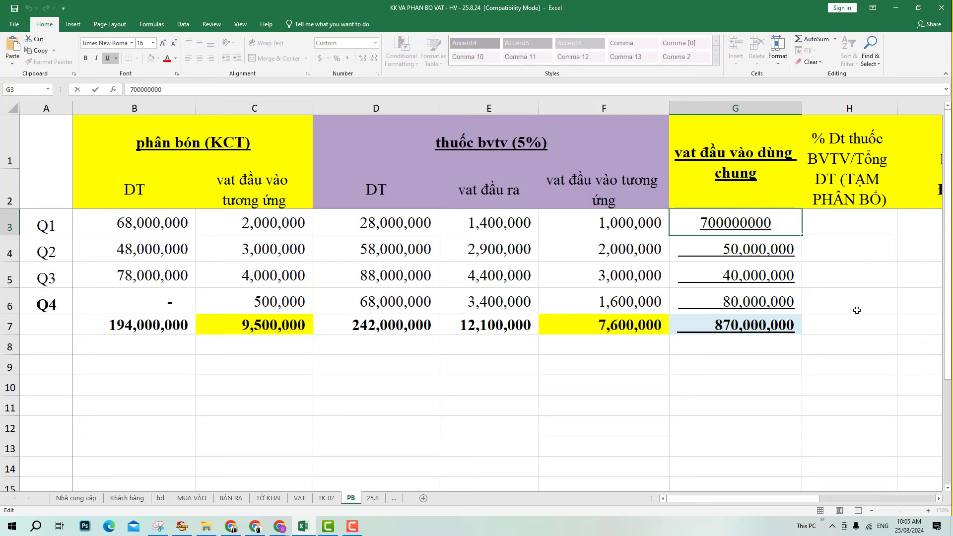
key("BackSpace")
key("Return")
left_click(759, 365)
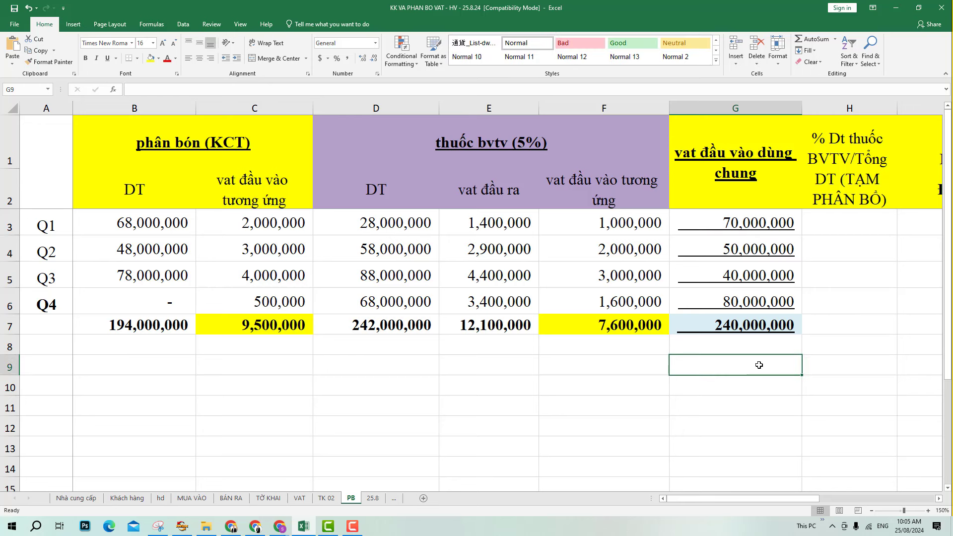
Review the quarterly shared input VAT amounts together with the fertilizer and crop protection group headings.
left_click(751, 229)
key("Right")
key("Down")
key("Down")
key("Down")
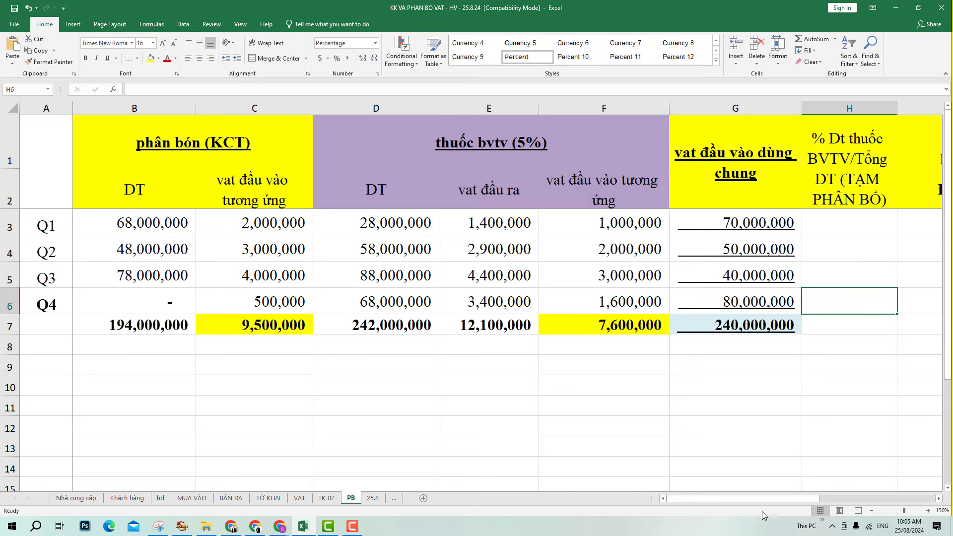
left_click_drag(769, 225, 749, 308)
left_click(199, 148)
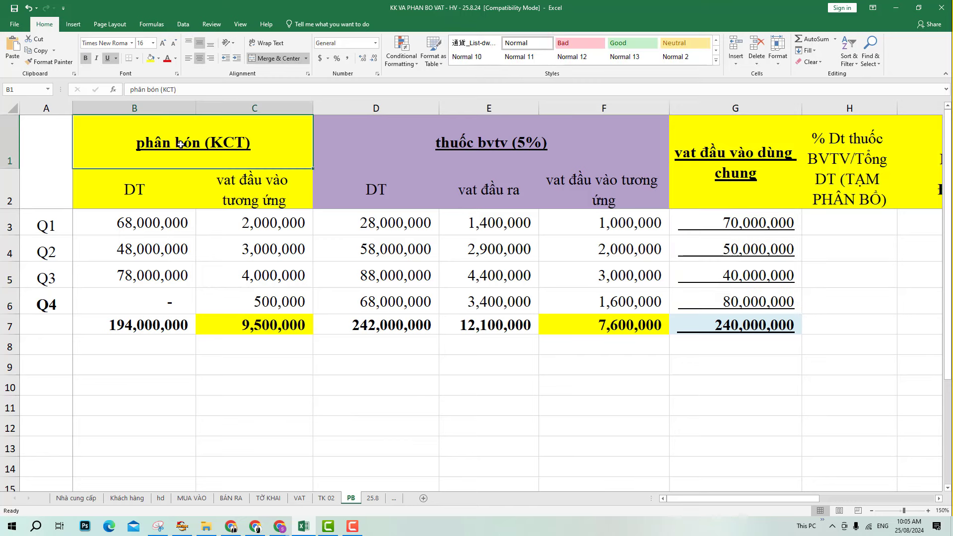
left_click(477, 157)
left_click(884, 361)
Enter the placeholder "????" for Q1 in cell N3, under column heading 25.
left_click_drag(788, 496, 883, 505)
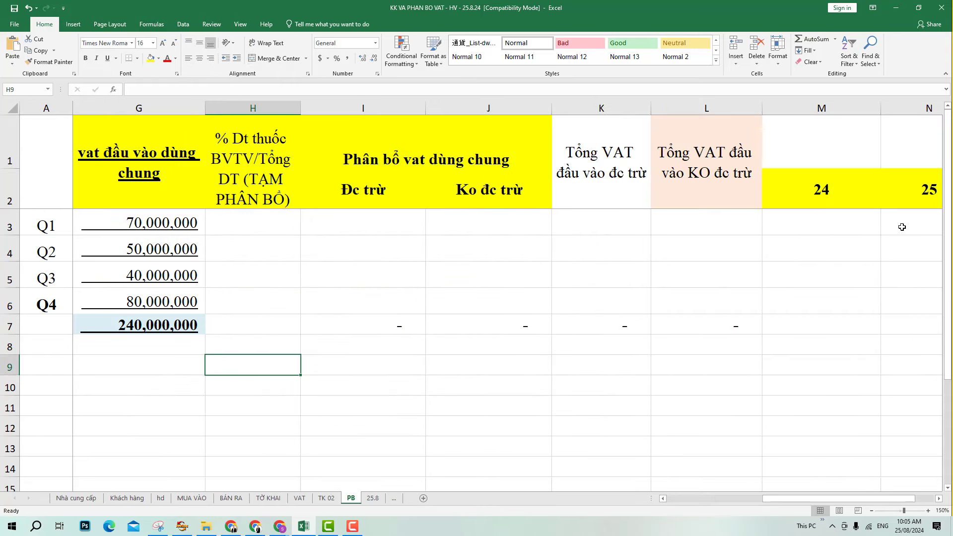
left_click(885, 226)
key("Right")
key("Left")
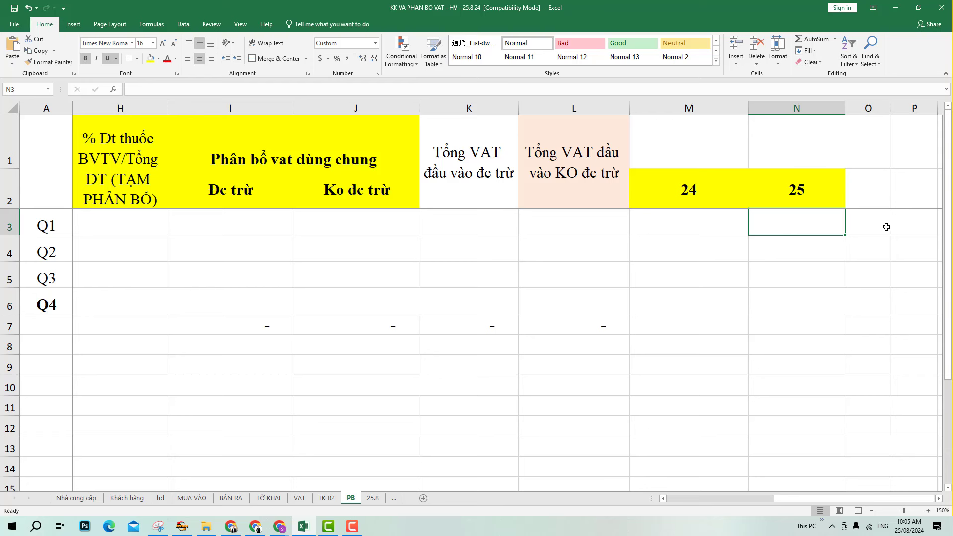
type("????")
key("Return")
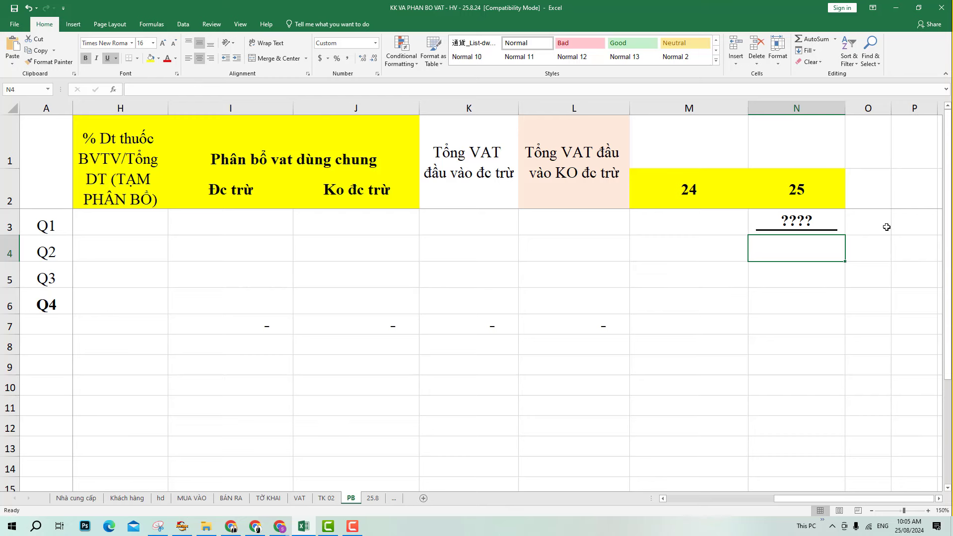
Enter an asterisk in cell A9 below the table to mark the start of a note.
key("Down")
key("Left")
key("Left")
key("Left")
key("Left")
key("Left")
key("Left")
key("Left")
key("Left")
key("Left")
key("Left")
key("Left")
key("Left")
key("Left")
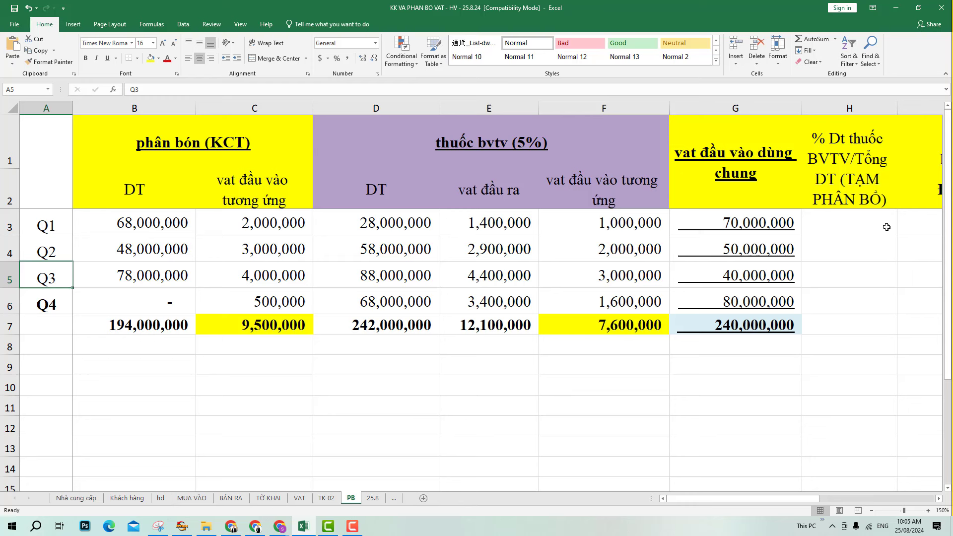
left_click(10, 6)
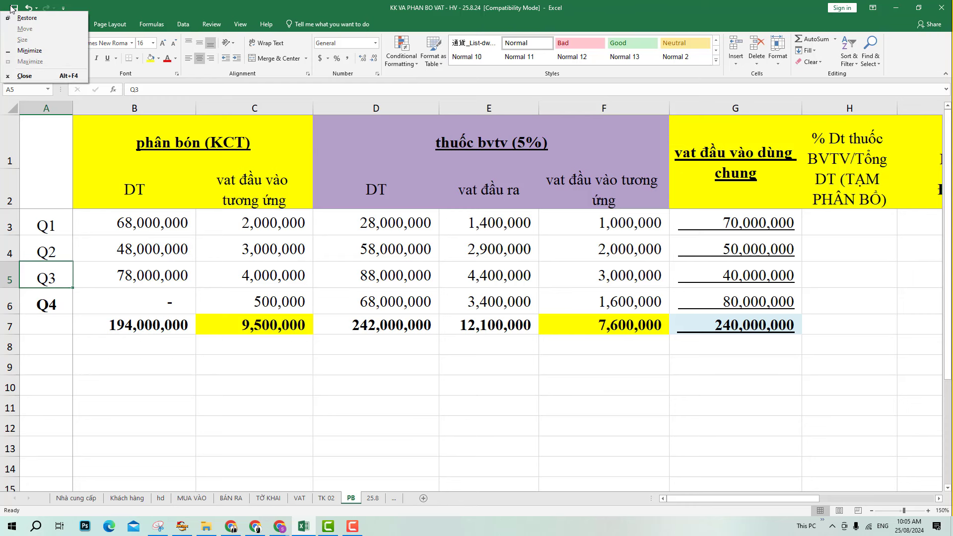
left_click(11, 6)
left_click(95, 359)
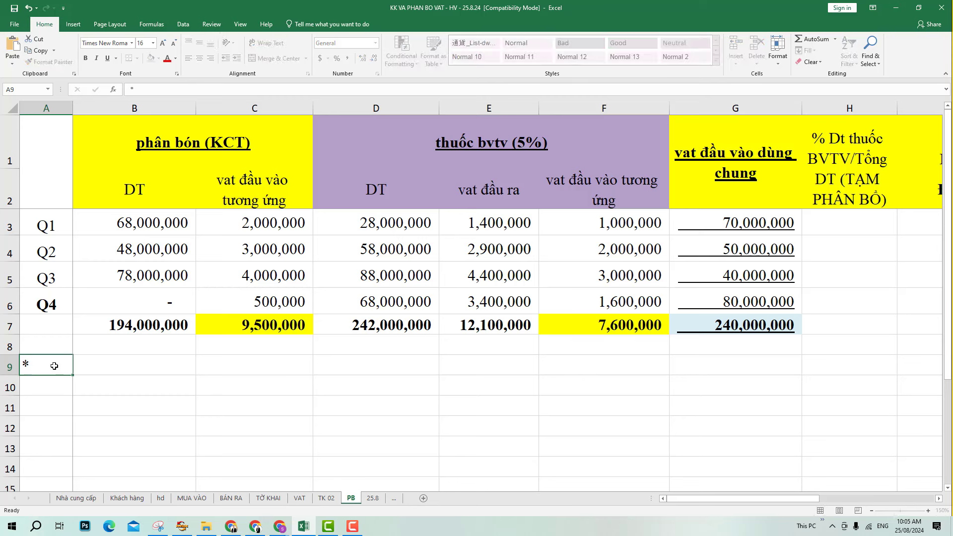
Enter the note 'Trong kỳ: "TẠM" phân bổ vat đầu vào dùng chung theo DT trong kỳ' in cell B9.
type("tròng")
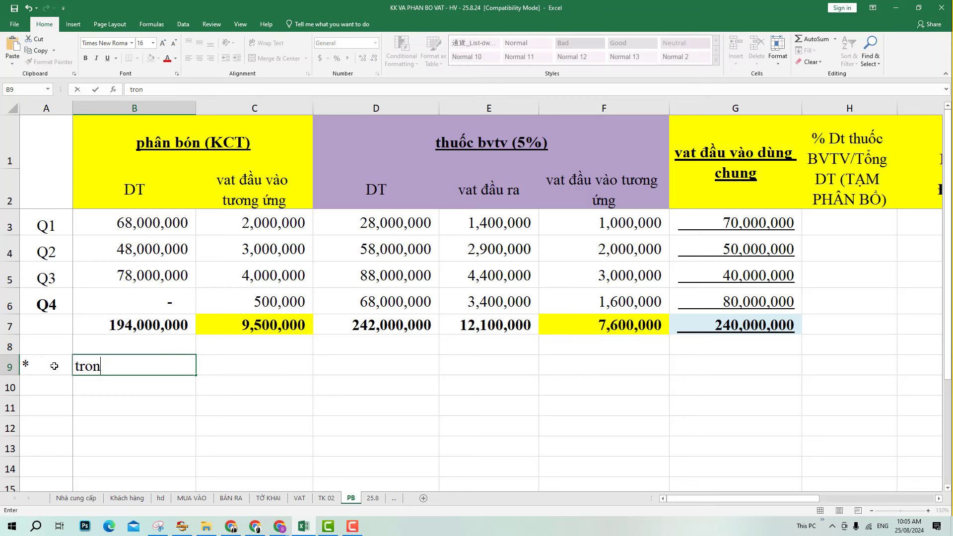
key("BackSpace")
key("BackSpace")
key("BackSpace")
key("BackSpace")
key("BackSpace")
key("BackSpace")
type("Trong kỳ")
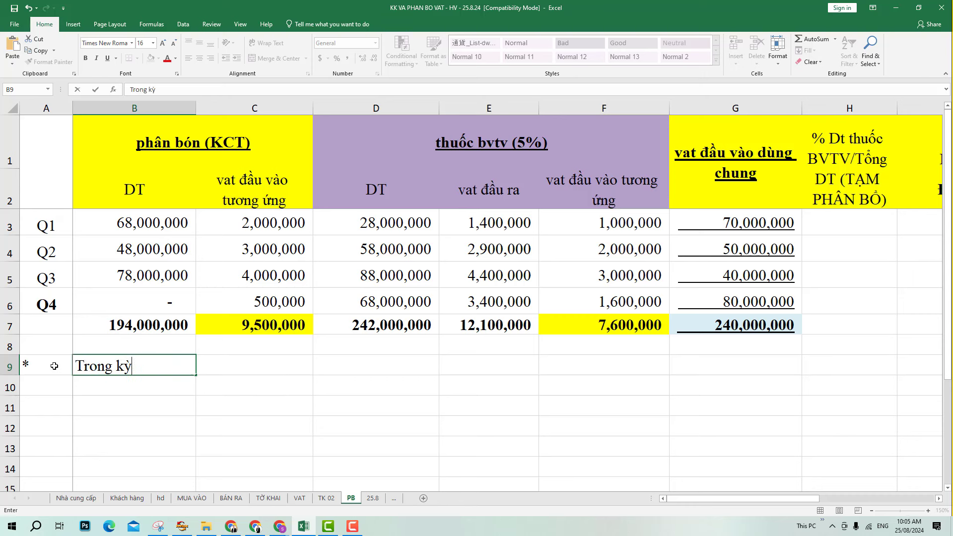
type(": \"TẠM\" phâ")
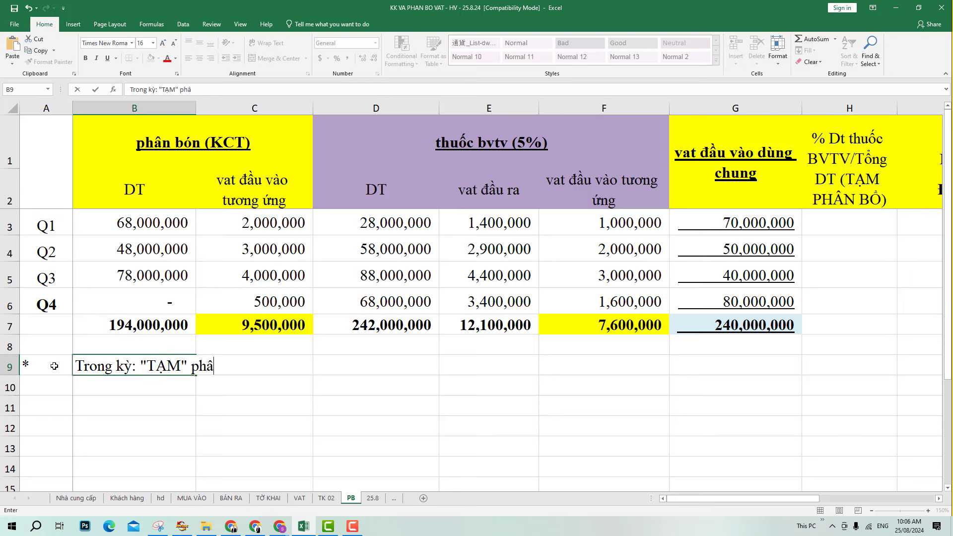
type("n bô vat đ")
type("ầu vào ")
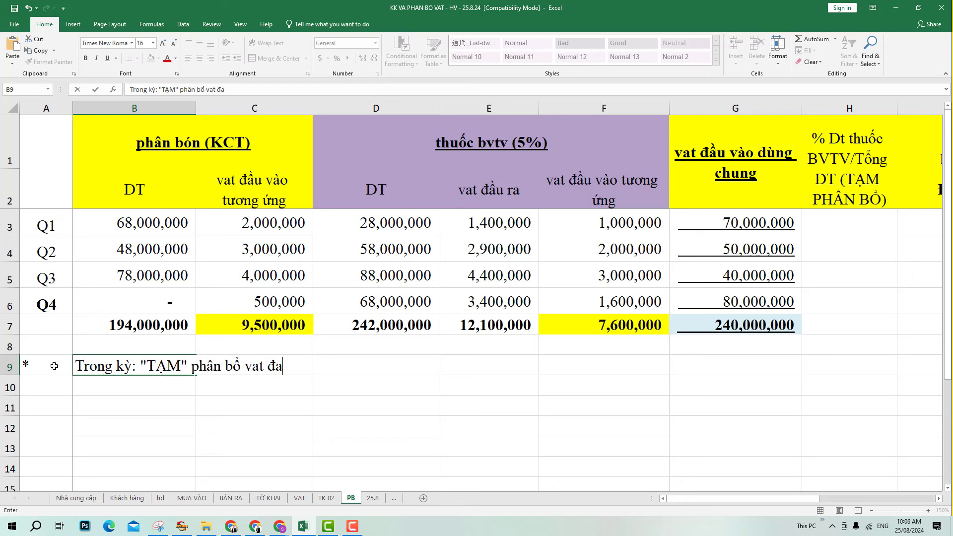
type("dùng chin")
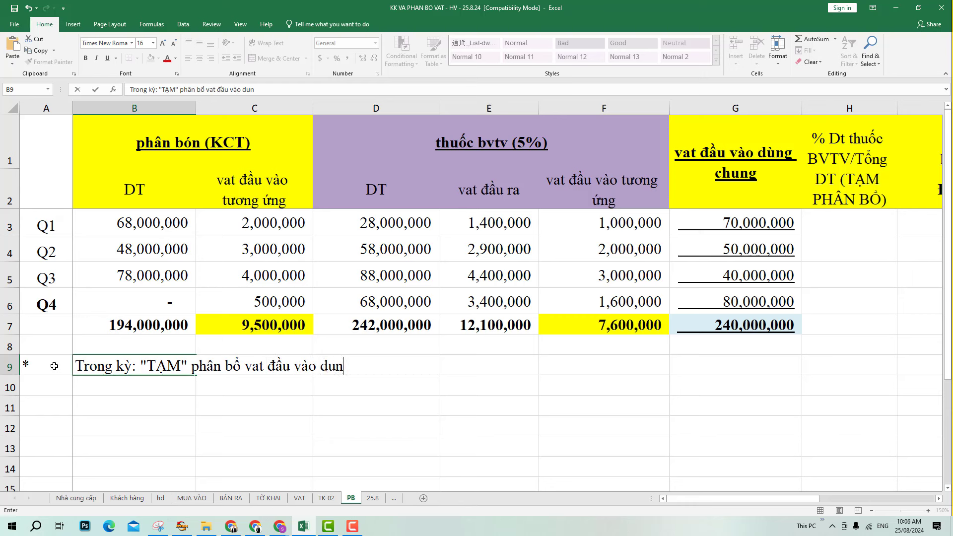
key("BackSpace")
key("BackSpace")
type("ung theo")
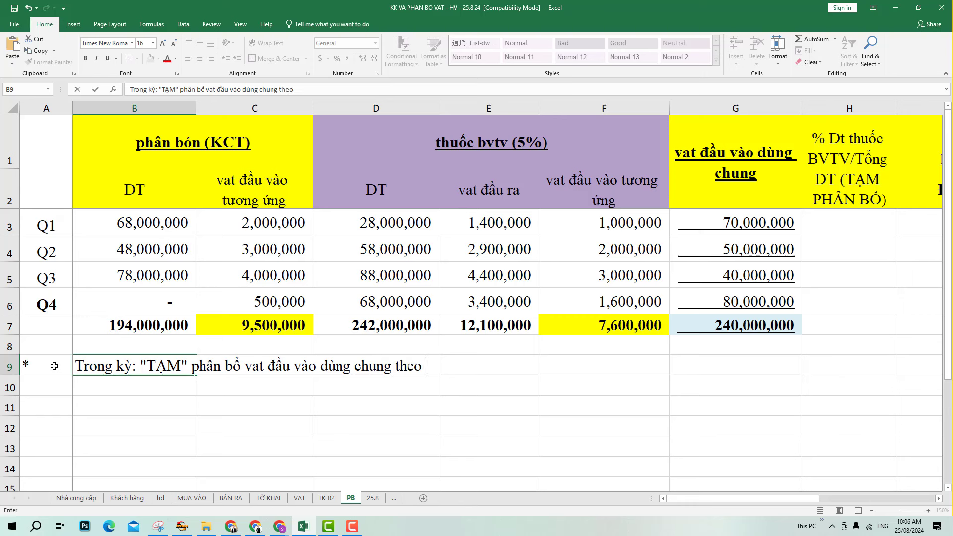
type(" DT trogn")
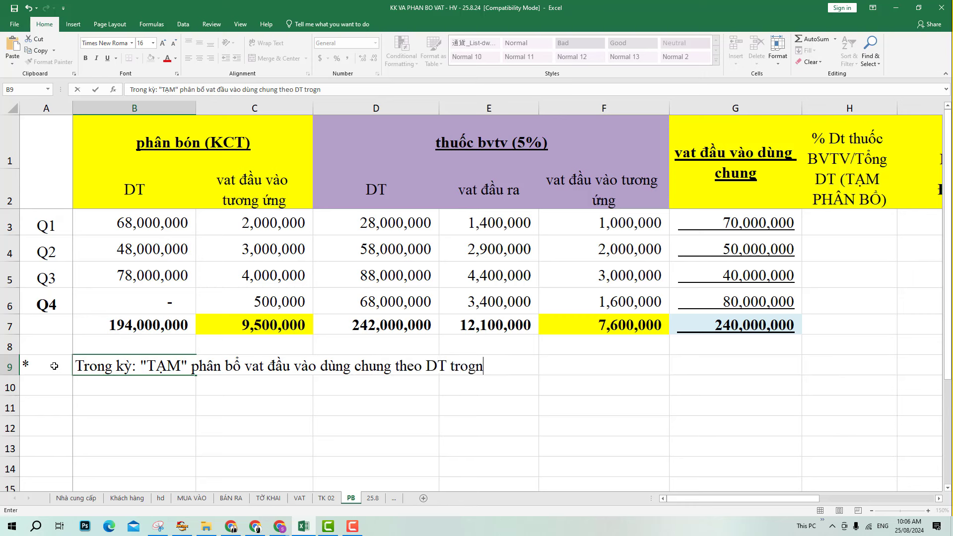
key("BackSpace")
key("BackSpace")
type("ng kỳ")
key("ctrl+Return")
key("Down")
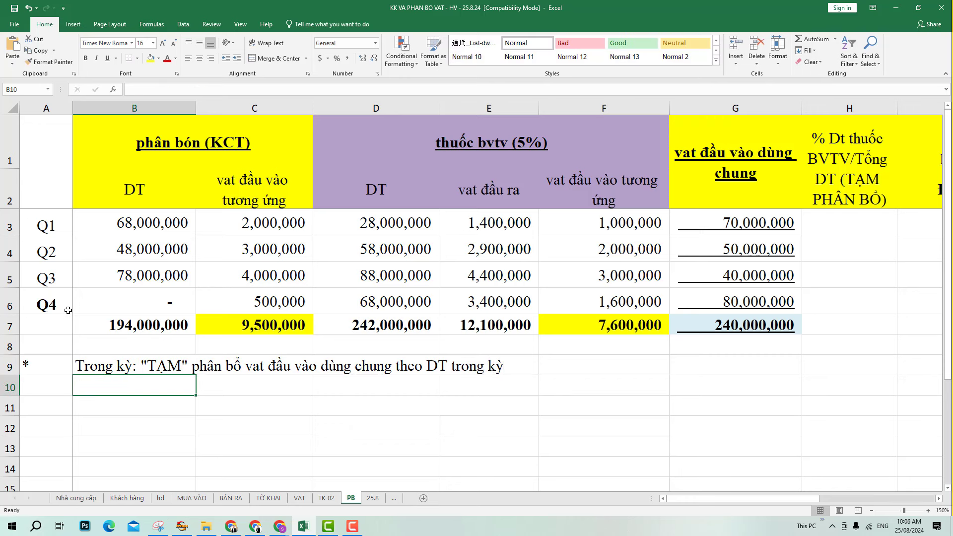
Underline the Q1 revenue (DT) figures for both fertilizer and crop protection in cells B3 and D3.
left_click(164, 228)
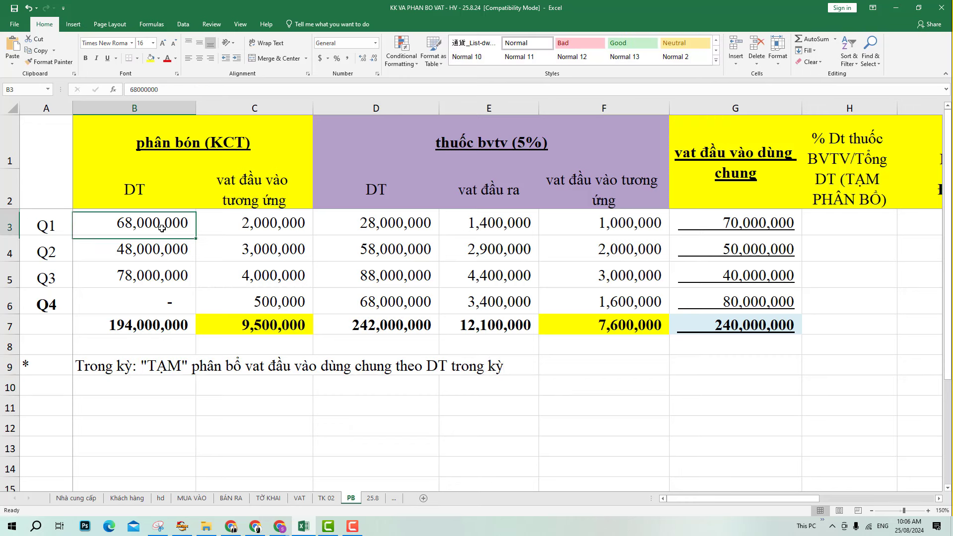
left_click(714, 231)
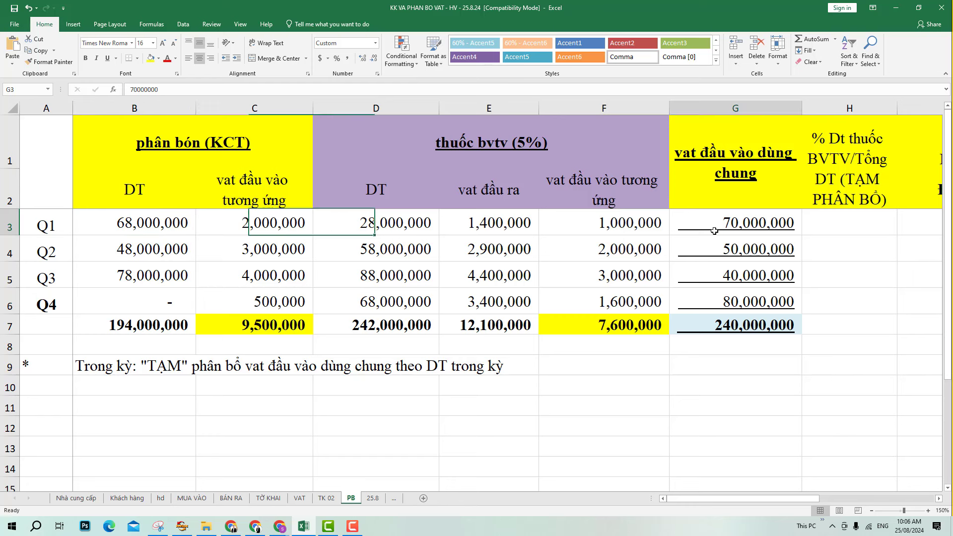
left_click(167, 233)
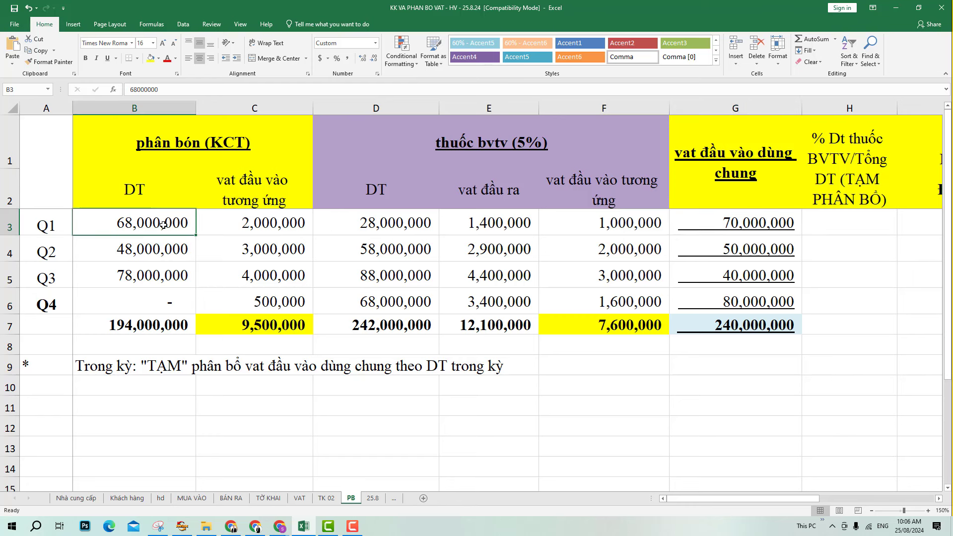
left_click(420, 231, "ctrl")
left_click(109, 59)
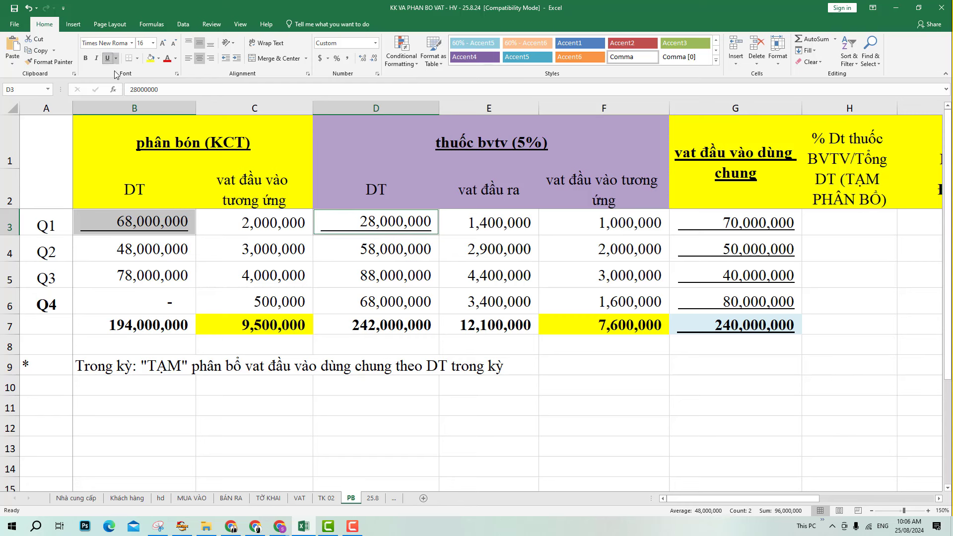
left_click(305, 399)
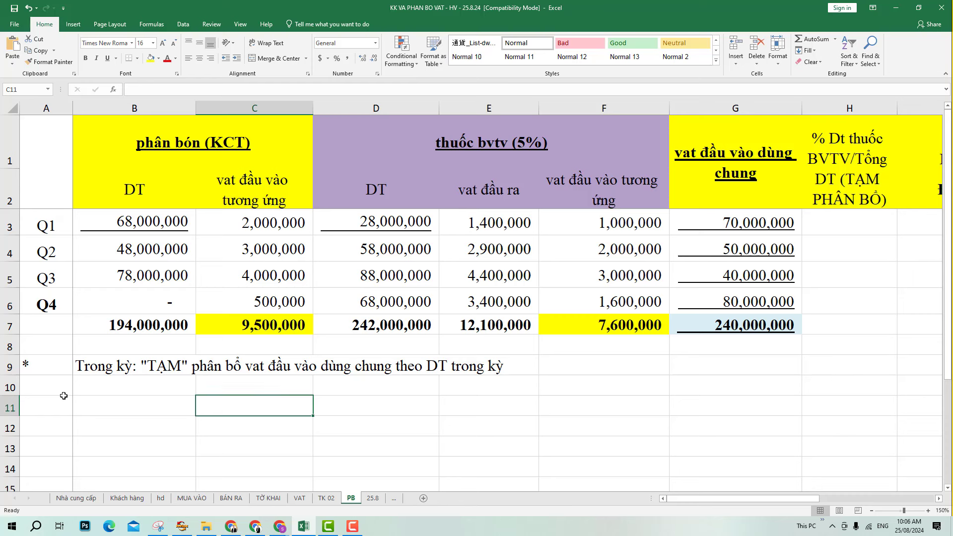
Enter a double asterisk in cell A10 to mark a second note below the table.
left_click(45, 387)
type("**")
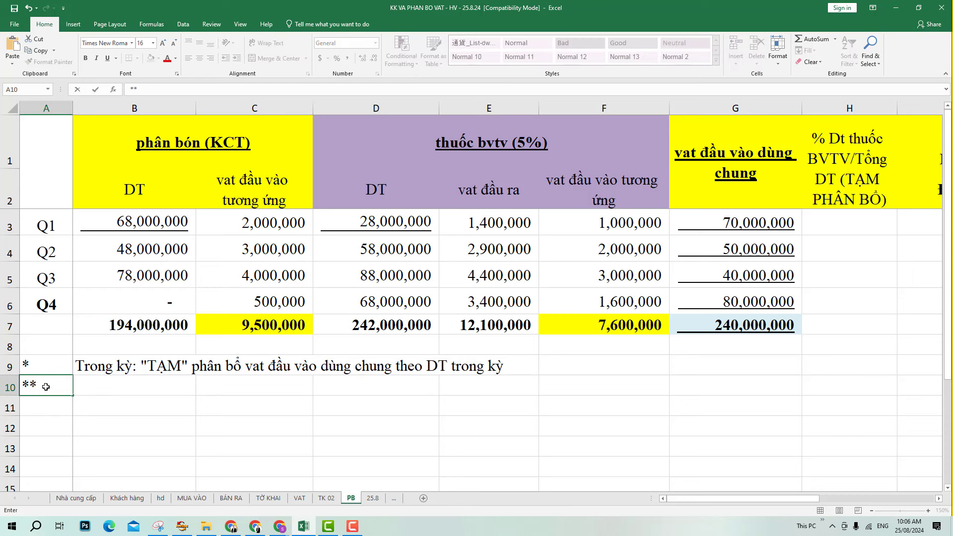
key("Tab")
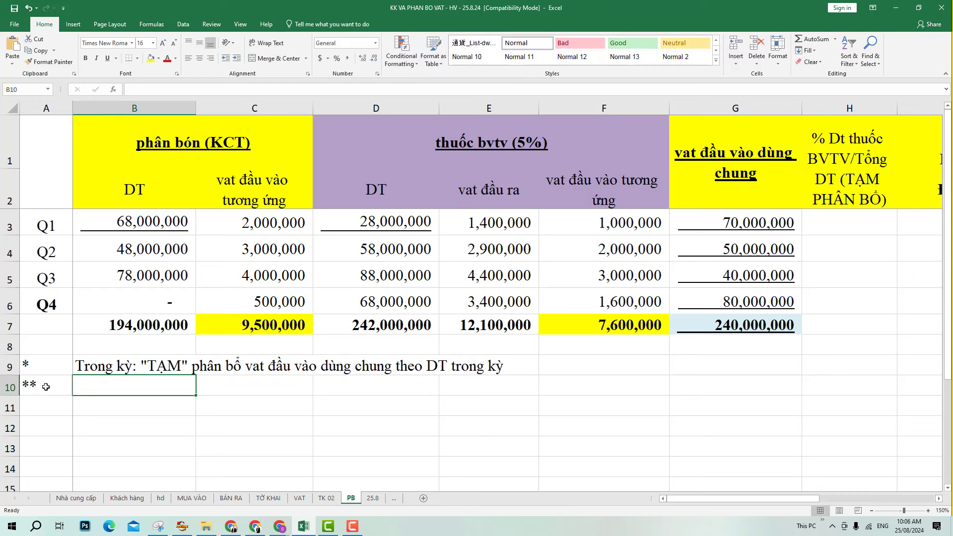
type("Cuôi")
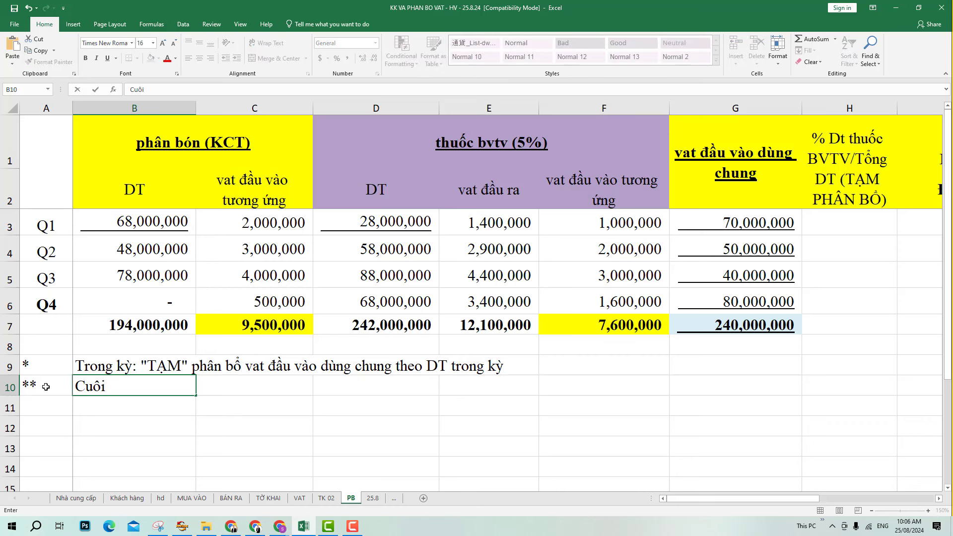
key("BackSpace")
key("BackSpace")
key("BackSpace")
key("BackSpace")
type("X")
key("BackSpace")
Enter the note 'Kỳ kk cuối năm (t12, q4): phân bổ lại VAT ĐẦU VÀO DÙNG CHUNG CỦA CẢ NĂM THEO DT CỦA CẢ NĂM' in cell B10.
type("Kỳ kk cuối năm")
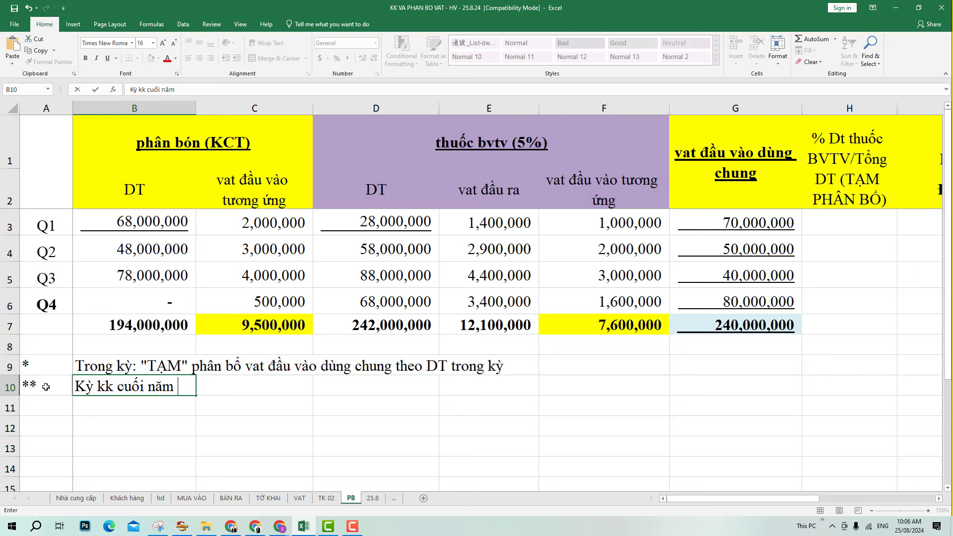
type(" (t12, q4)")
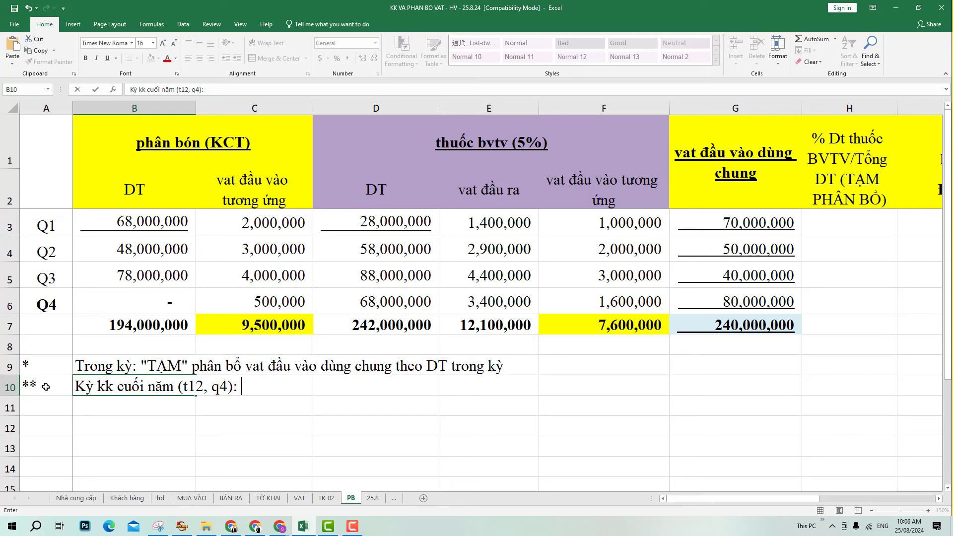
type(": phân")
type(" bô")
type(" lai")
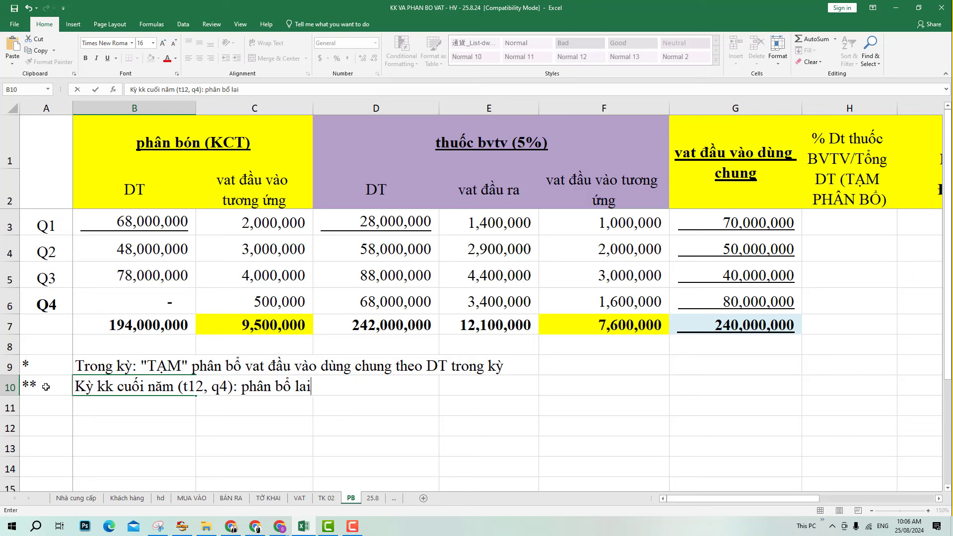
type(" VAT ")
type("ĐÀU")
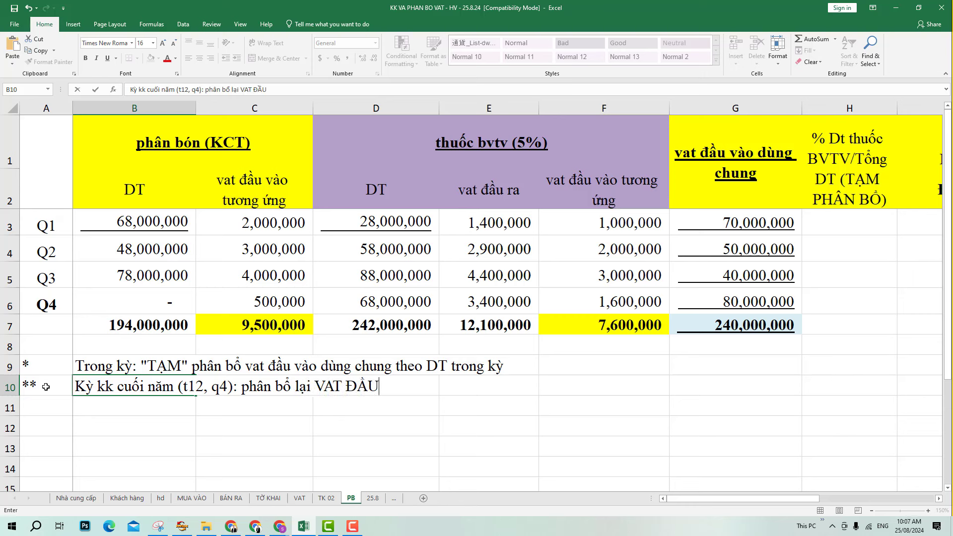
type(" VÀO DÙNG CHUNG")
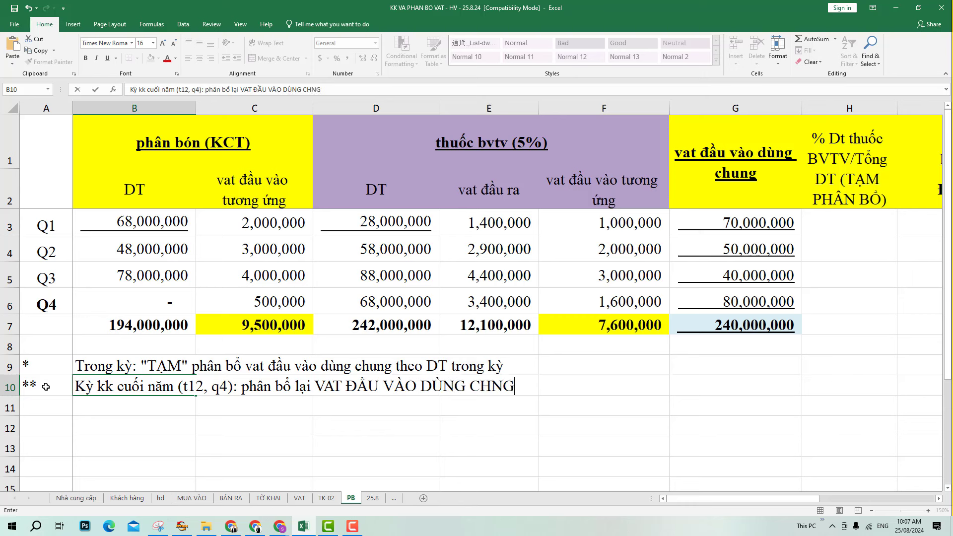
key("BackSpace")
key("BackSpace")
key("BackSpace")
type("UNG CỦA CẢ NĂM")
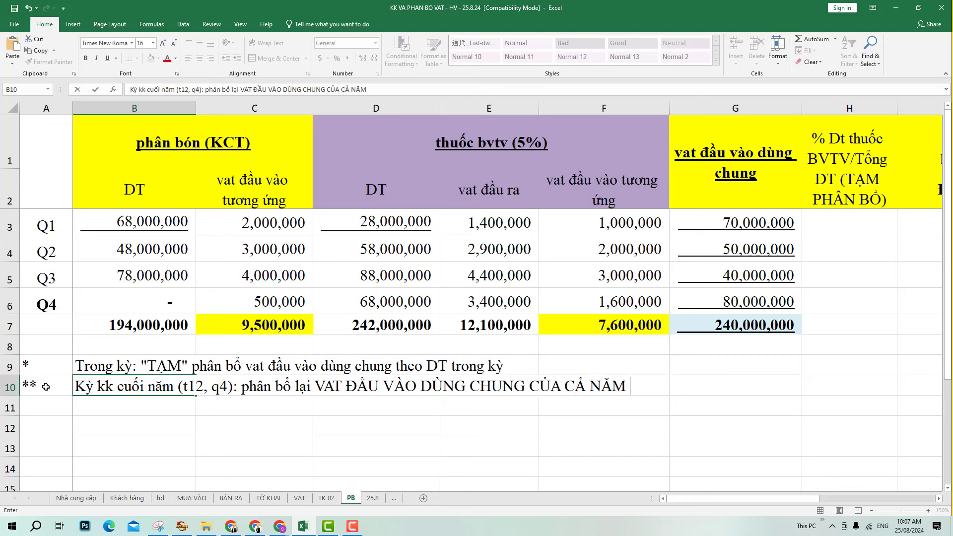
type(" THEO D")
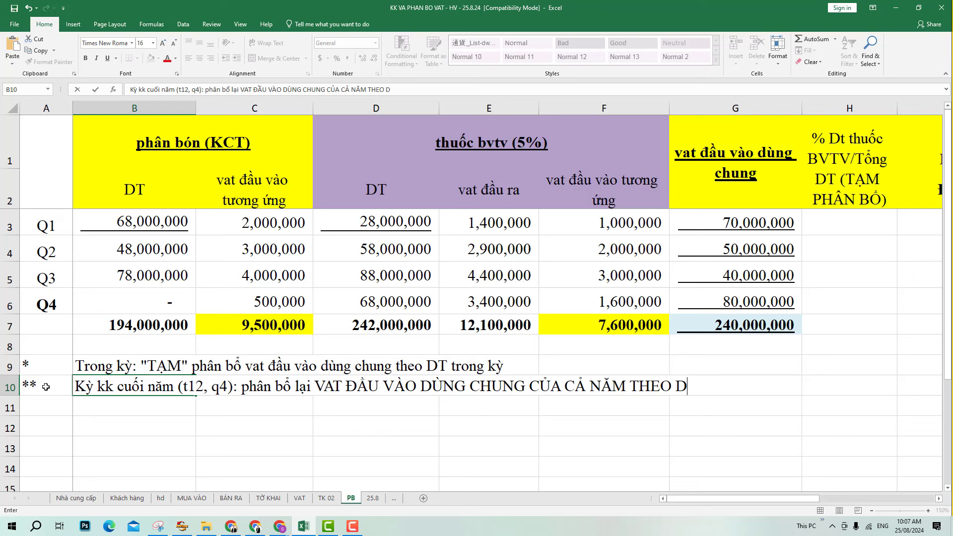
type("T CỦA CA")
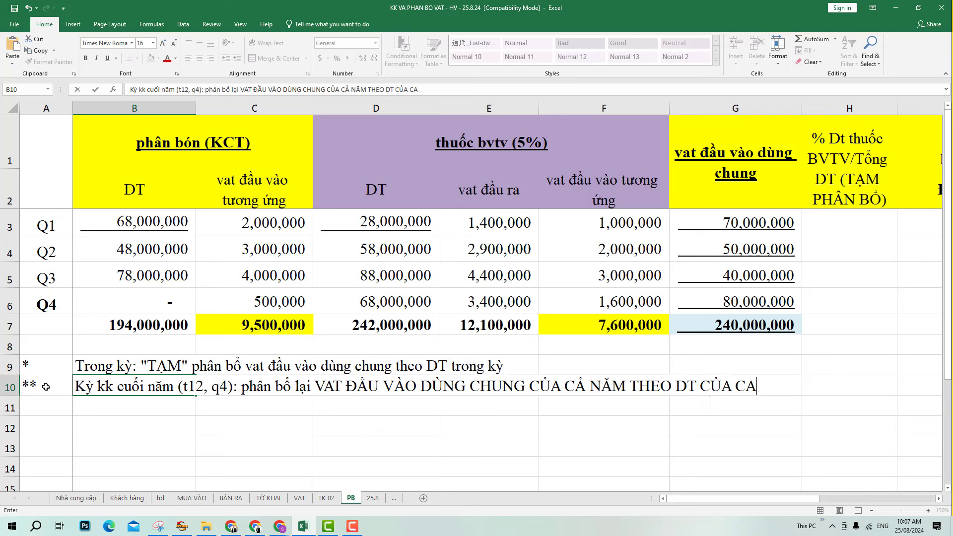
key("BackSpace")
type("Ả NĂM")
key("Return")
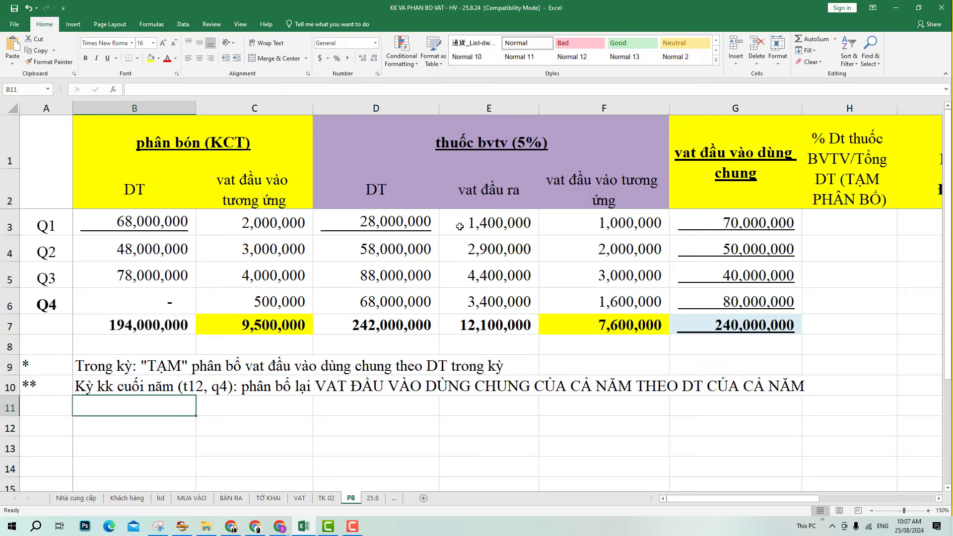
Compare the Q1 figures with the full-year totals in row 7 and the year-end reallocation note in row 10.
left_click_drag(704, 224, 144, 232)
left_click(392, 223)
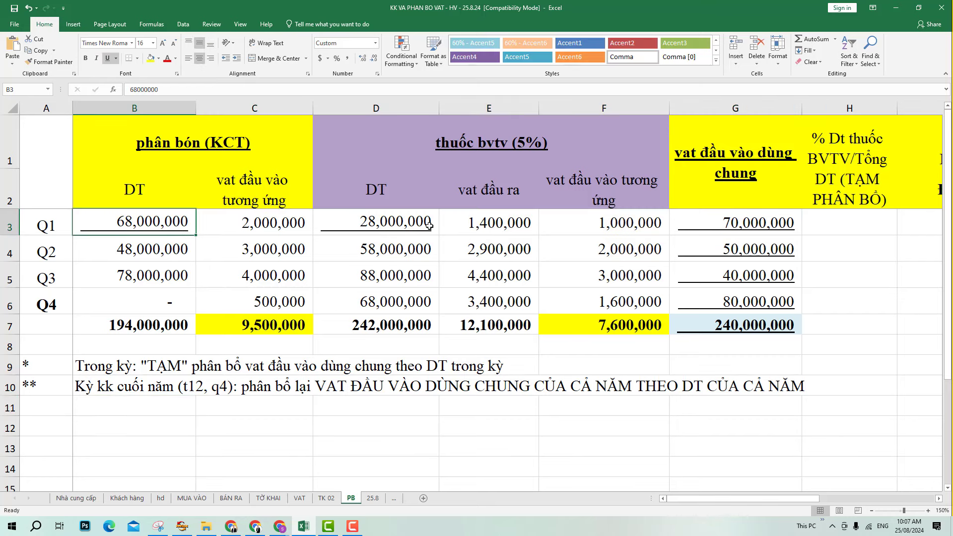
left_click_drag(802, 326, 114, 330)
left_click_drag(98, 387, 808, 397)
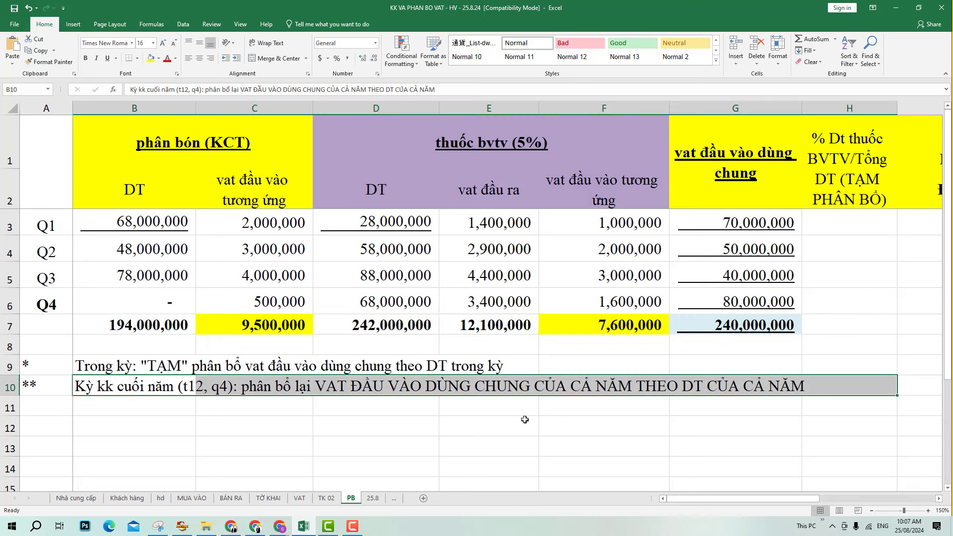
left_click(524, 420)
left_click(753, 328)
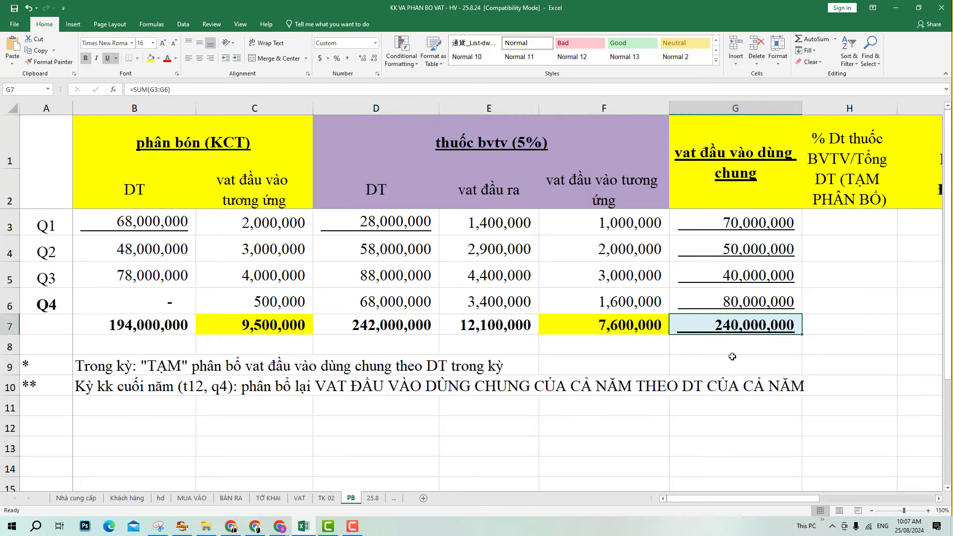
left_click(652, 359)
Underline the full-year revenue totals for fertilizer and crop protection in cells B7 and D7.
left_click(150, 328)
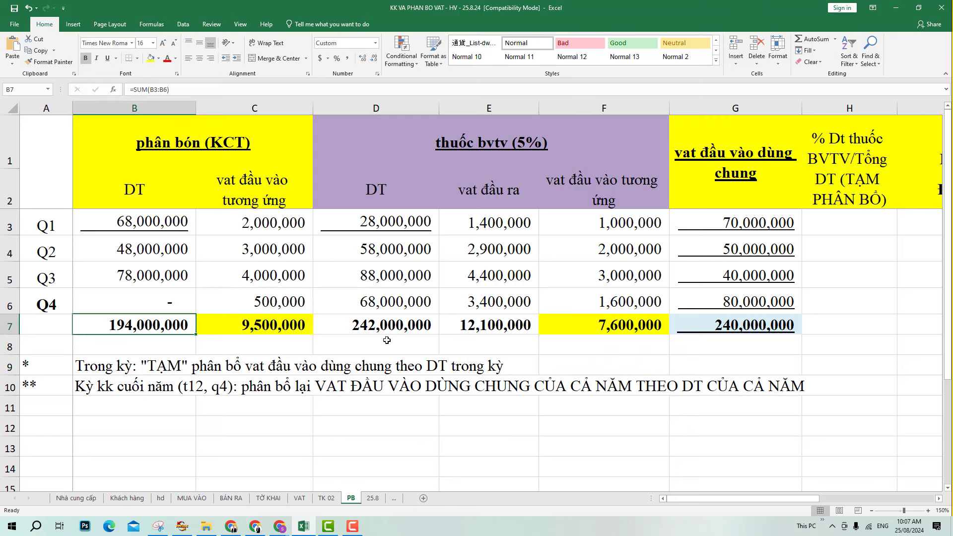
left_click(390, 329, "ctrl")
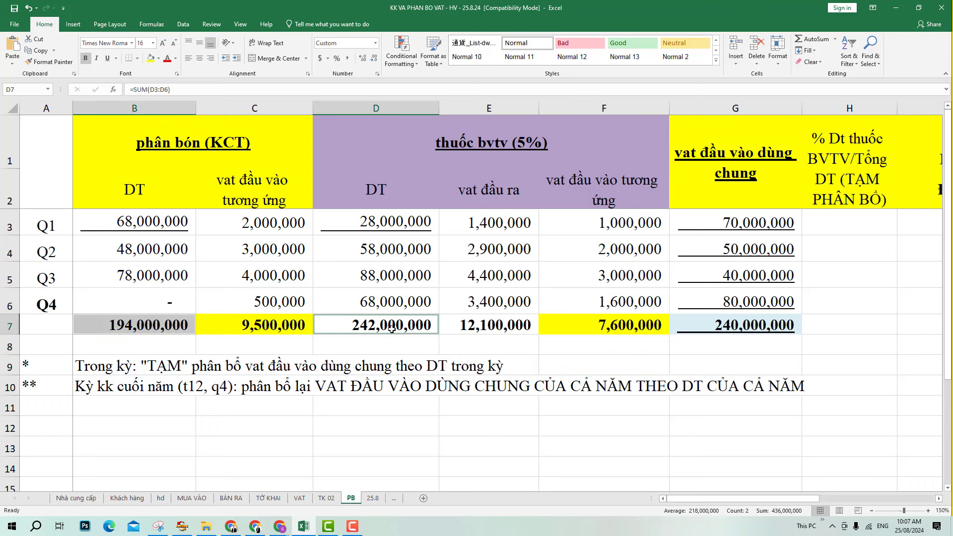
left_click(106, 58)
left_click(362, 441)
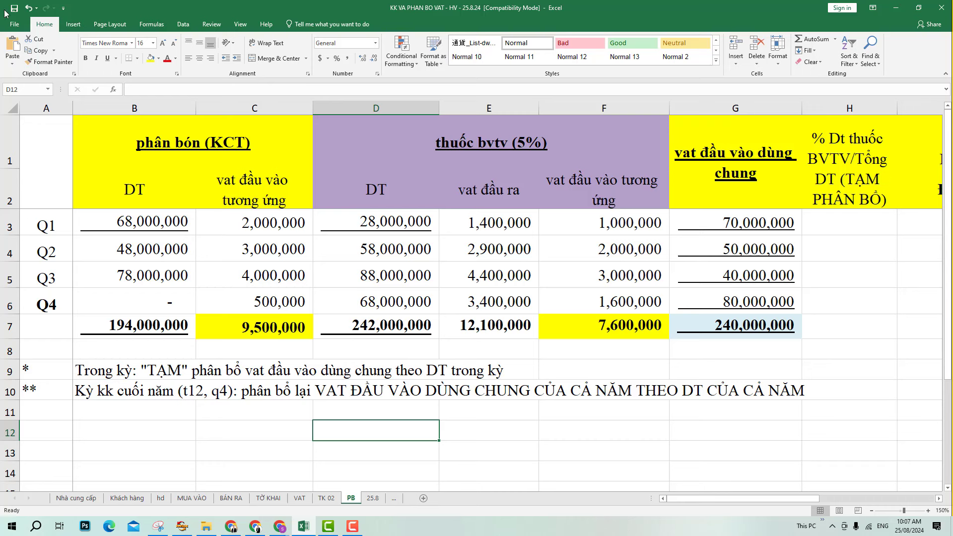
left_click(40, 389)
left_click_drag(40, 388, 742, 394)
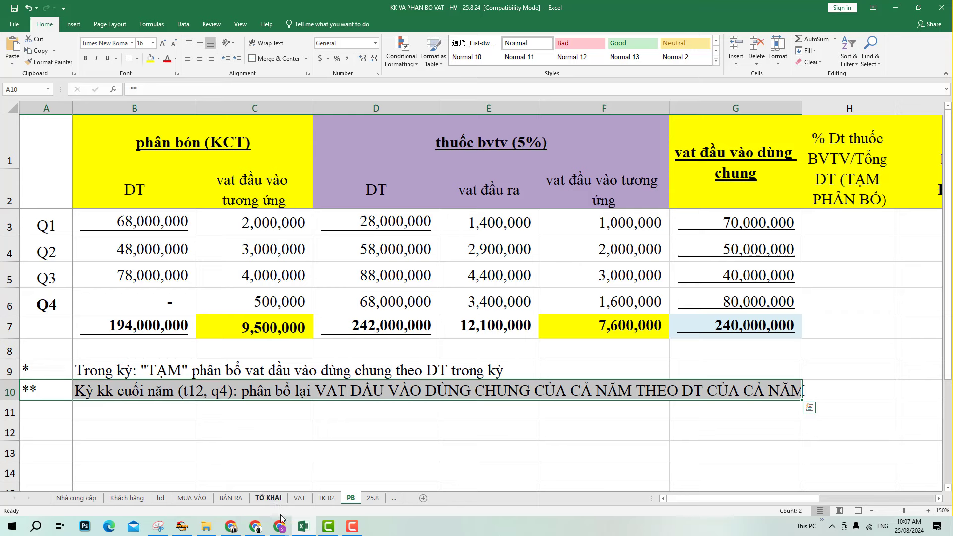
Switch to the Google Meet call, send "?" in the call chat, and dismiss the raised-hand notification.
mouse_move(280, 521)
left_click(302, 496)
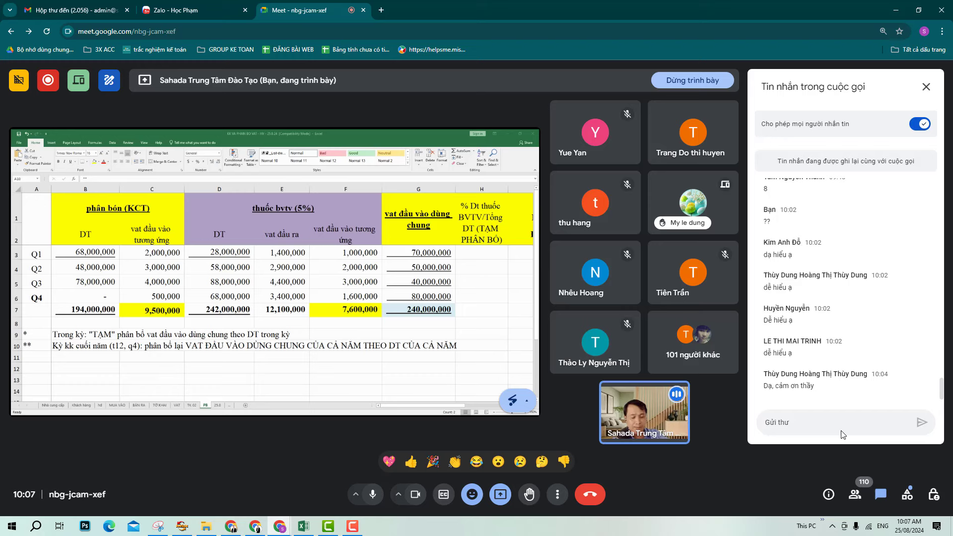
type("?")
key("Return")
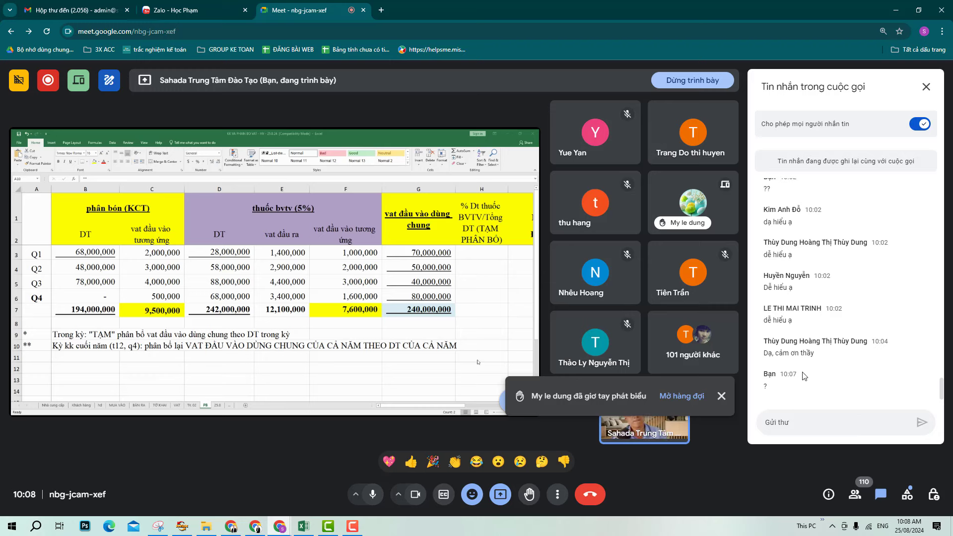
left_click(721, 395)
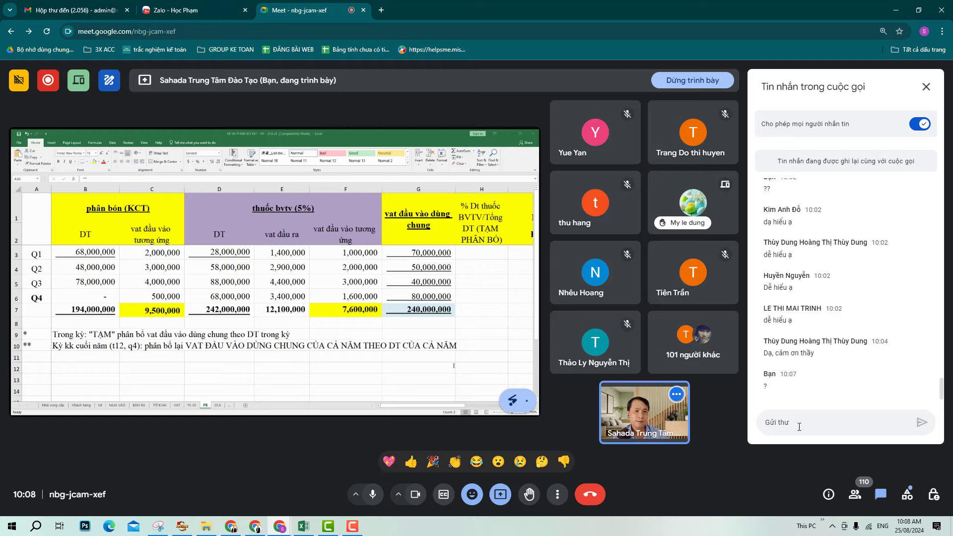
Return to the Excel workbook and fill the two note rows, 9 and 10, with yellow.
left_click(303, 526)
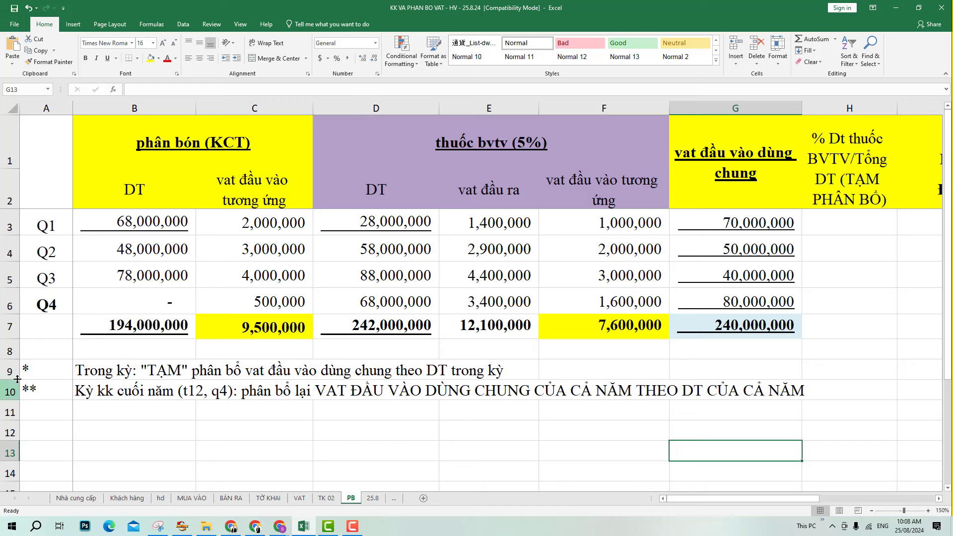
left_click_drag(10, 369, 10, 390)
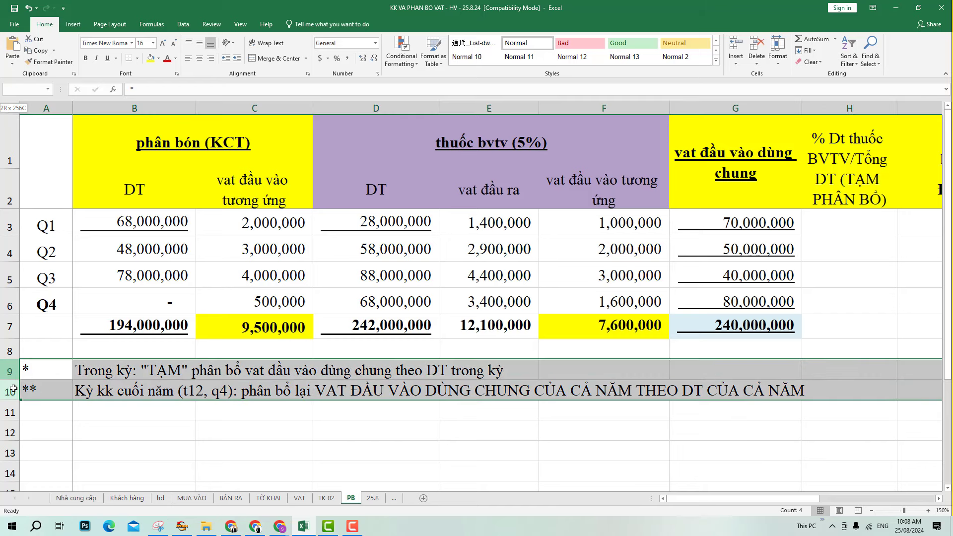
left_click(151, 59)
left_click(637, 424)
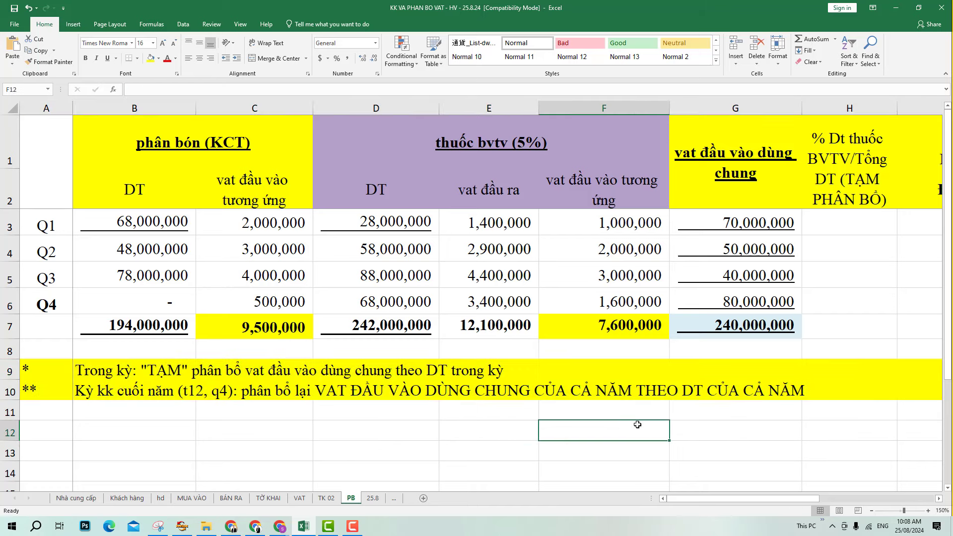
Review the quarterly rows against the year-end reallocation note and save the workbook.
left_click_drag(12, 250, 11, 289)
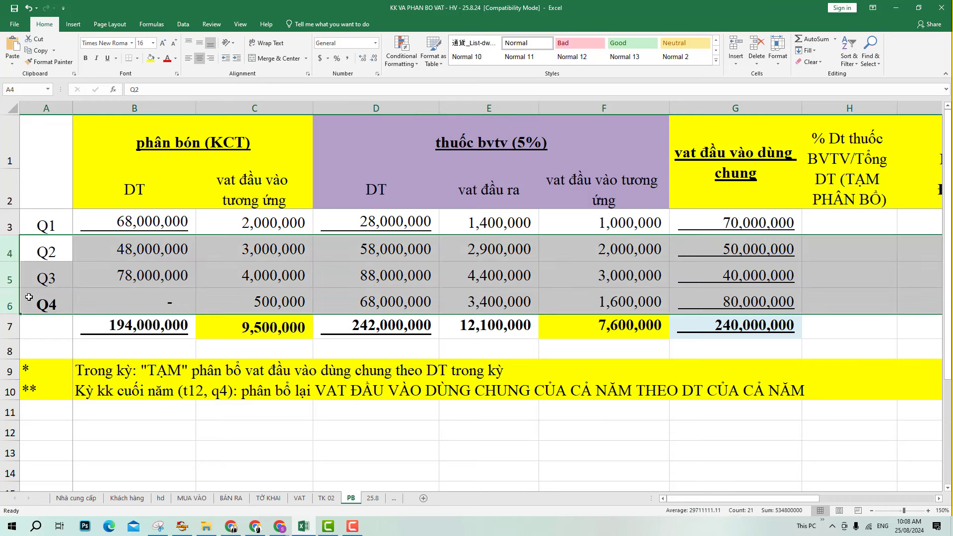
left_click(13, 226)
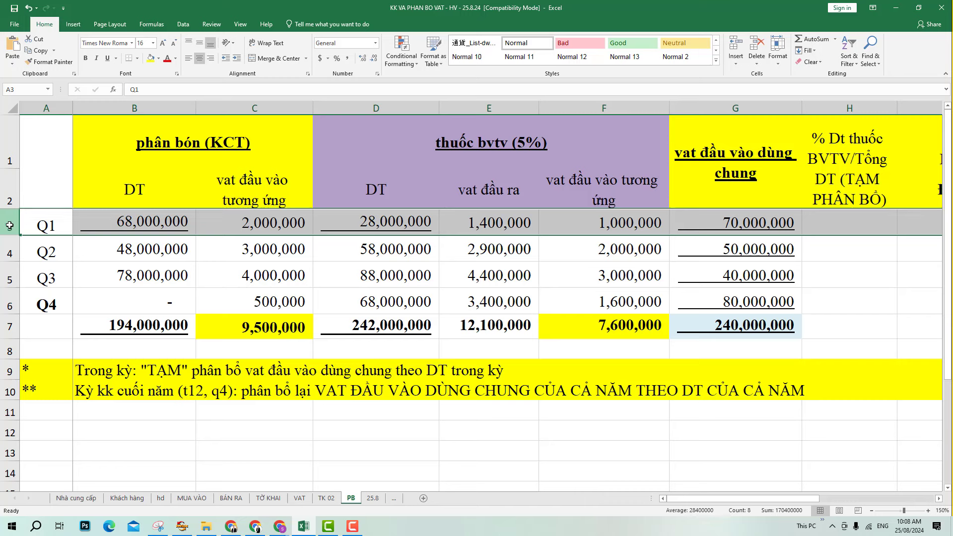
left_click(8, 391)
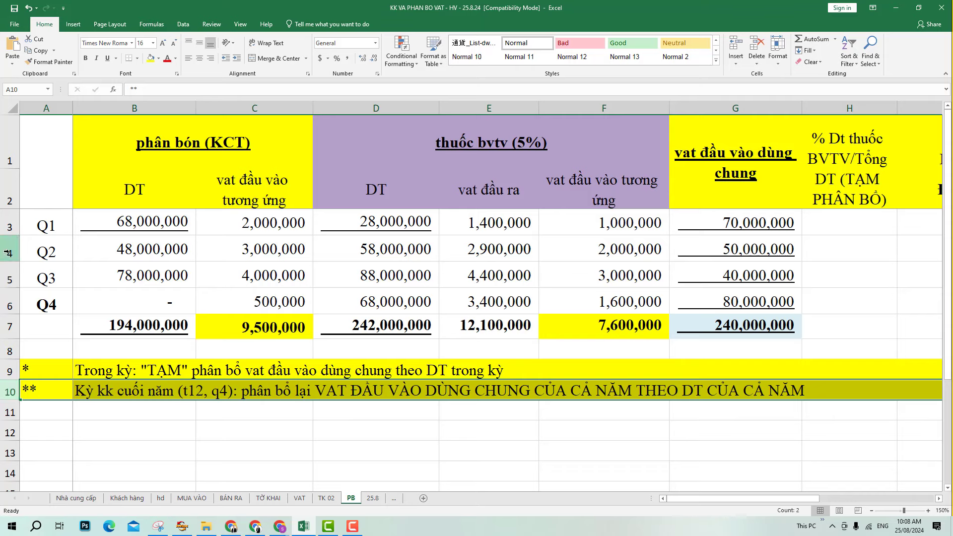
left_click_drag(7, 252, 9, 267)
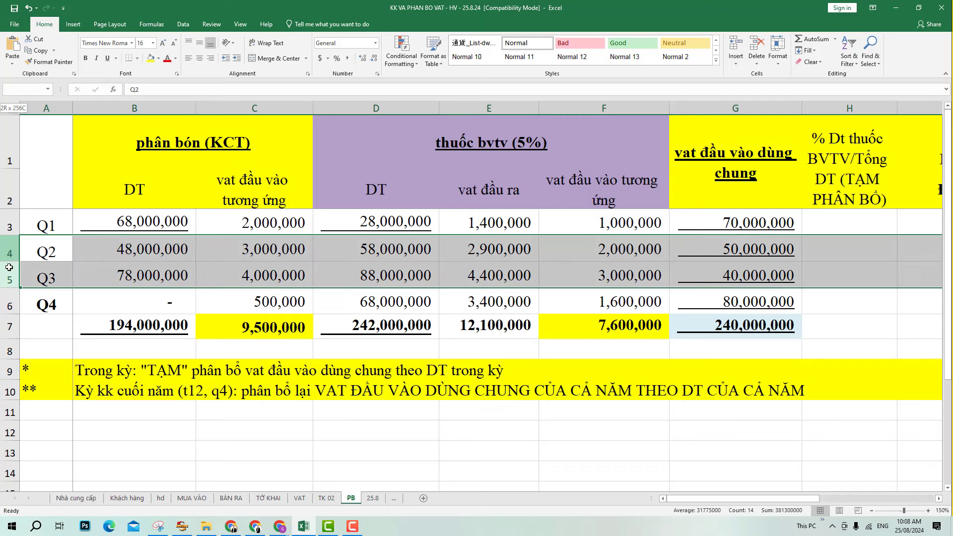
left_click(455, 431)
key("ctrl+s")
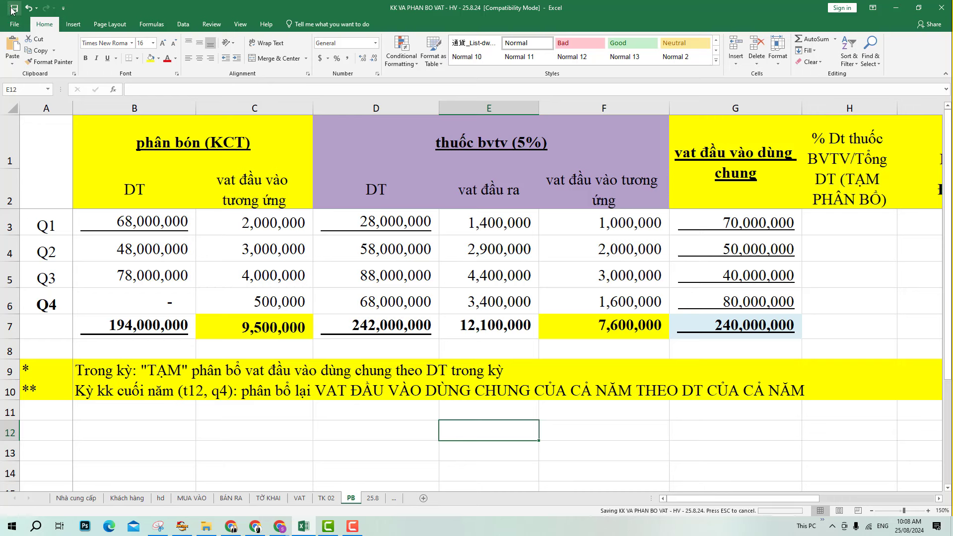
Start a first-quarter worked example with "Q1" in cell A12 and the heading "DOANH THU:" in B12.
left_click(51, 435)
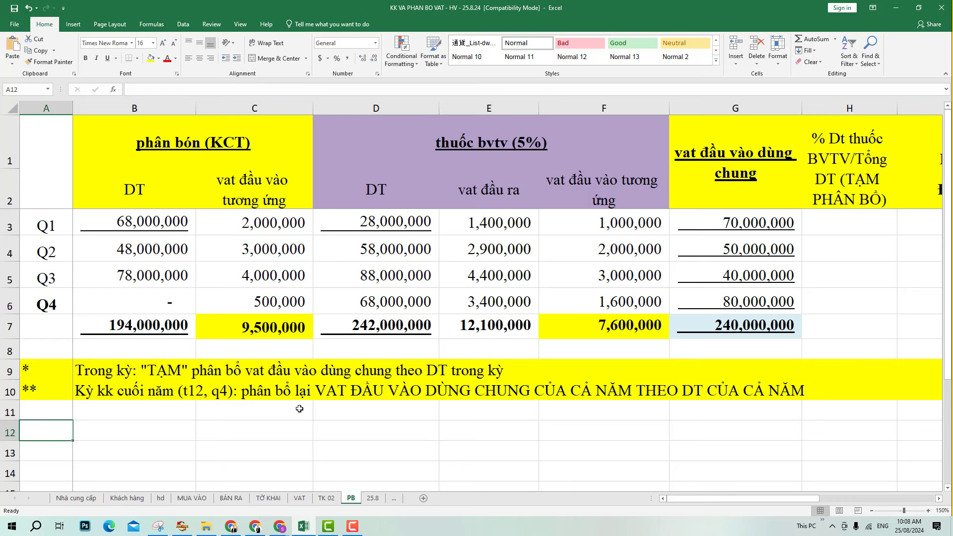
type("Q1")
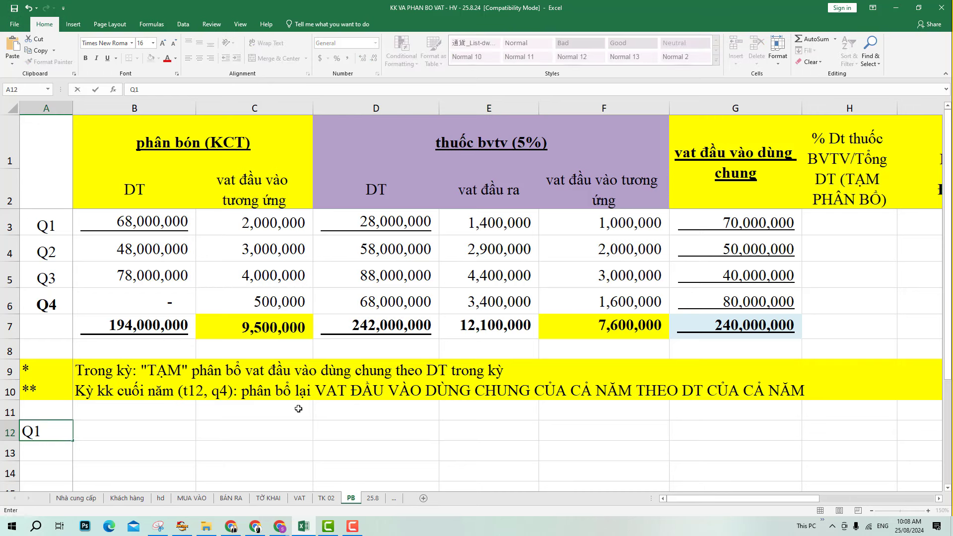
key("Tab")
key("shift+Tab")
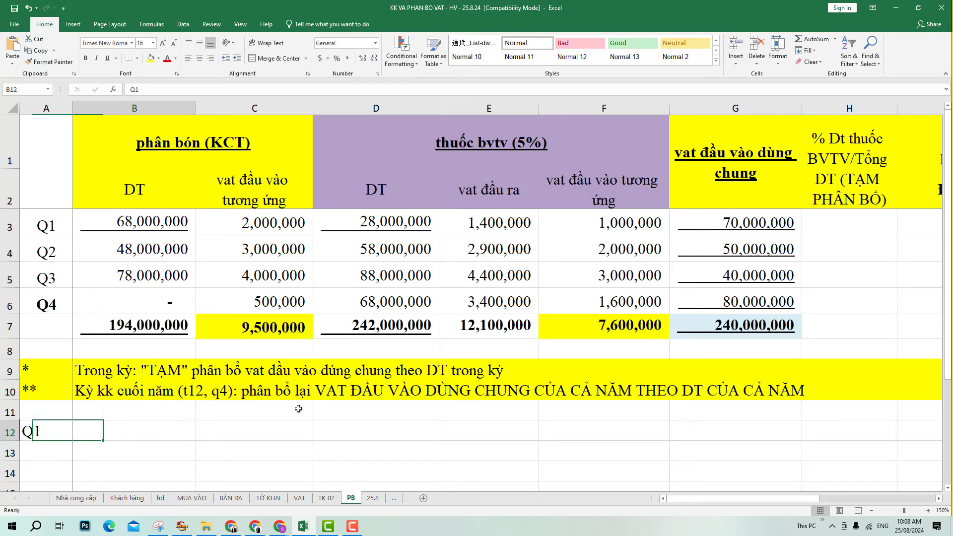
key("Tab")
type("DOANH ")
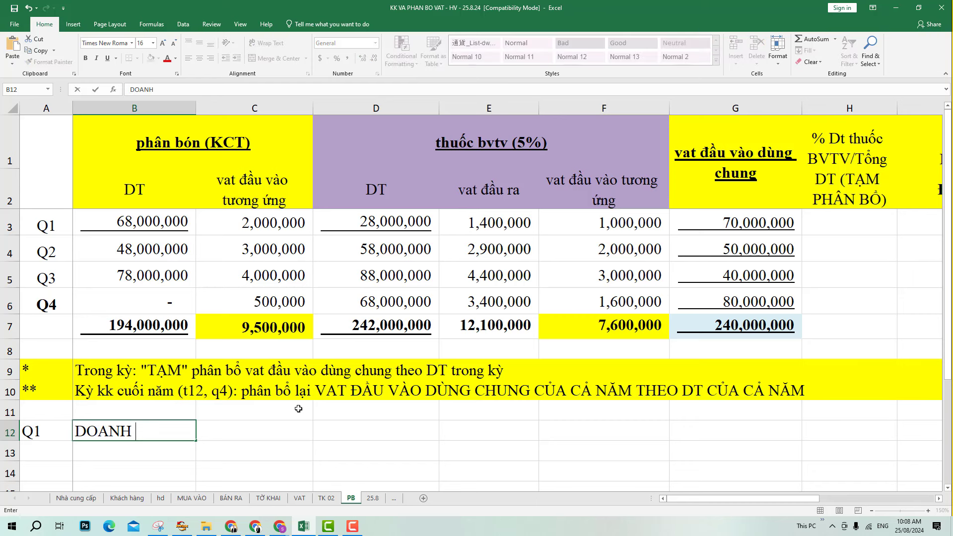
type("THU:")
key("Return")
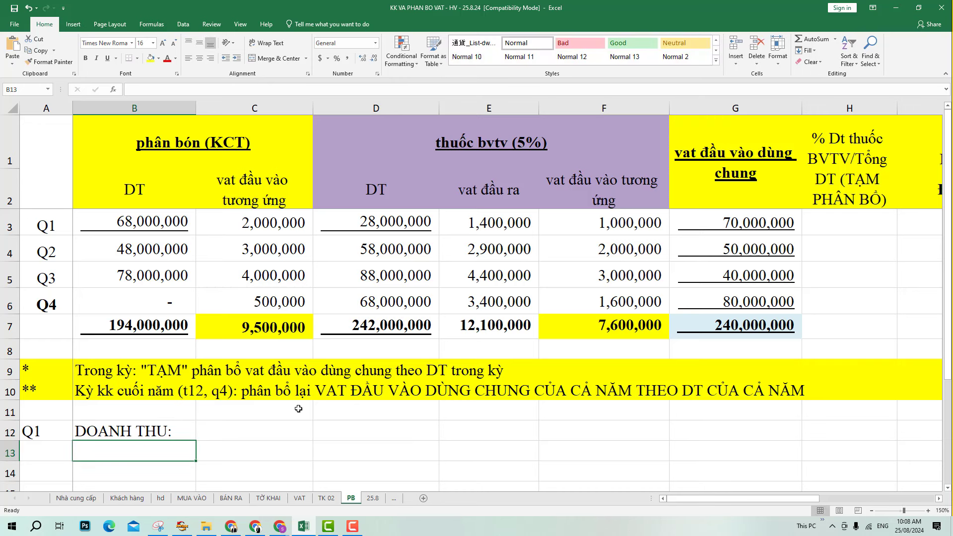
Label cell B13, directly under the revenue heading, as "Phân bón:".
type("PHAN")
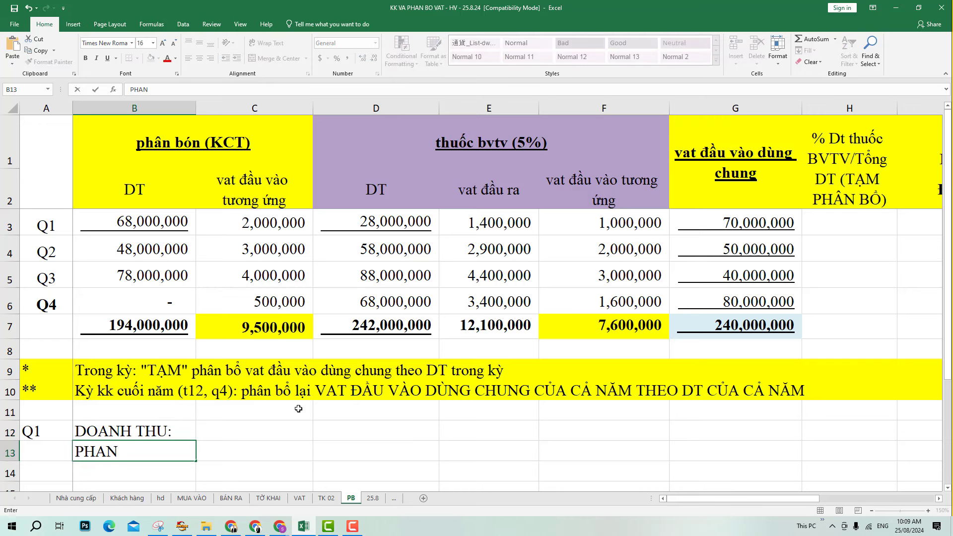
key("BackSpace")
key("BackSpace")
key("BackSpace")
type("hân bốn")
key("Return")
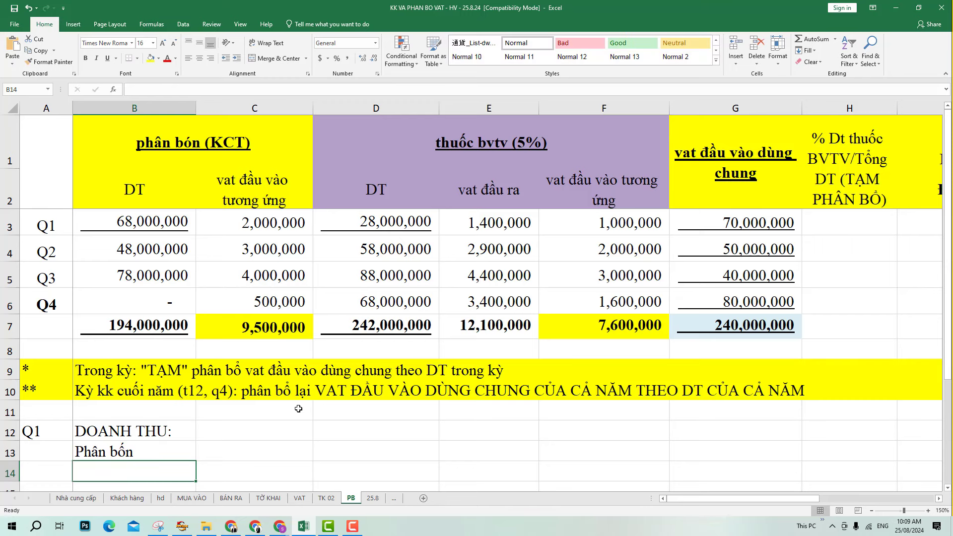
key("Up")
key("F2")
key("BackSpace")
key("BackSpace")
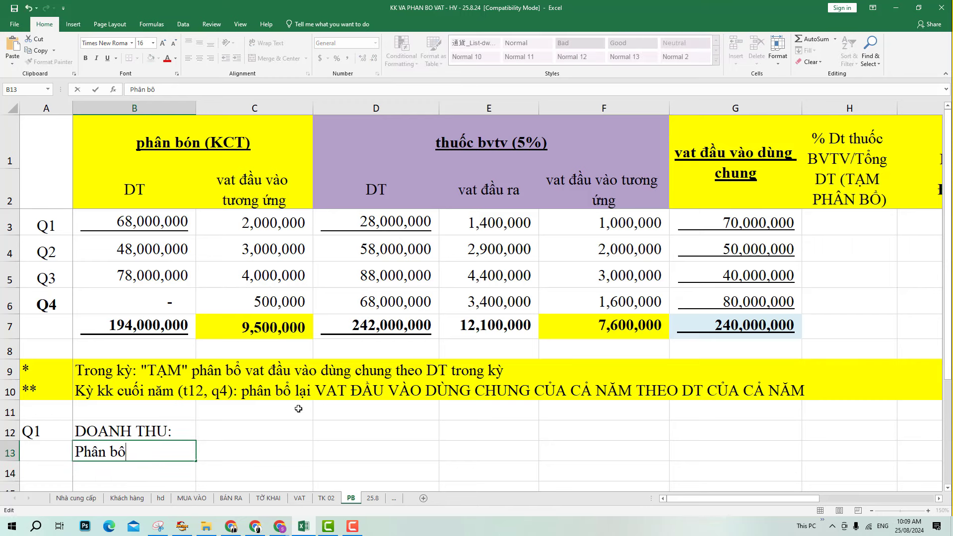
type("n")
key("BackSpace")
key("BackSpace")
type("ón:")
key("Return")
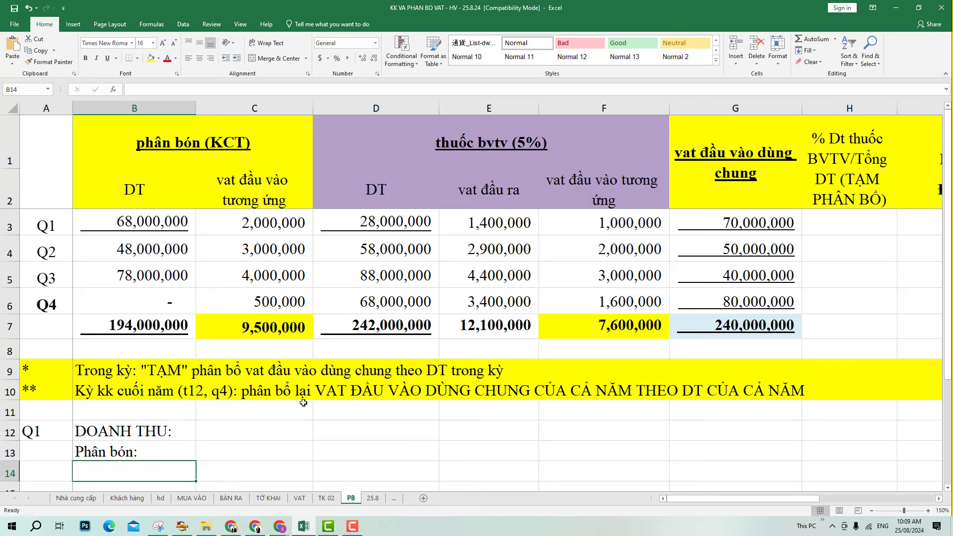
Link C13 to the Q1 fertilizer revenue in B3 and C14 to the Q1 crop protection revenue in D3.
left_click(273, 444)
type("+")
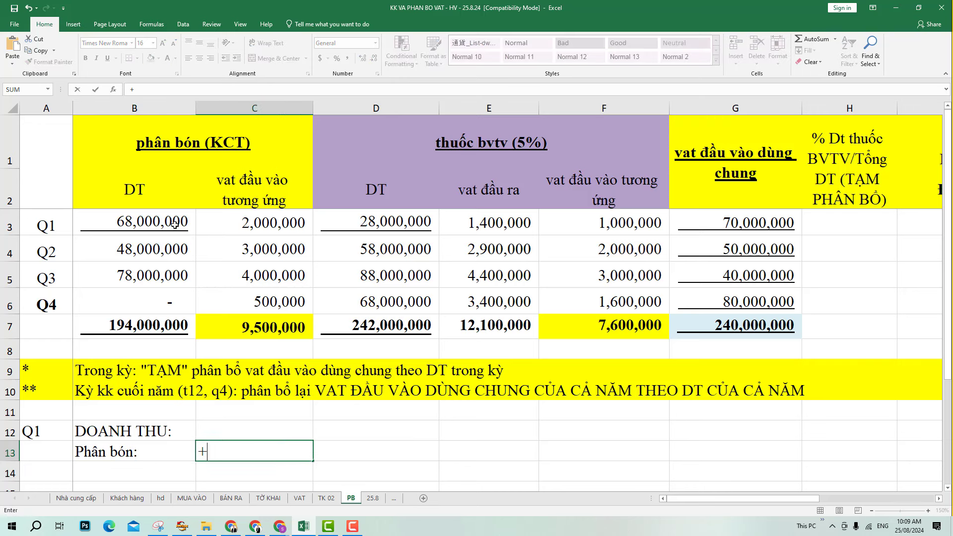
left_click(175, 224)
key("Return")
type("+")
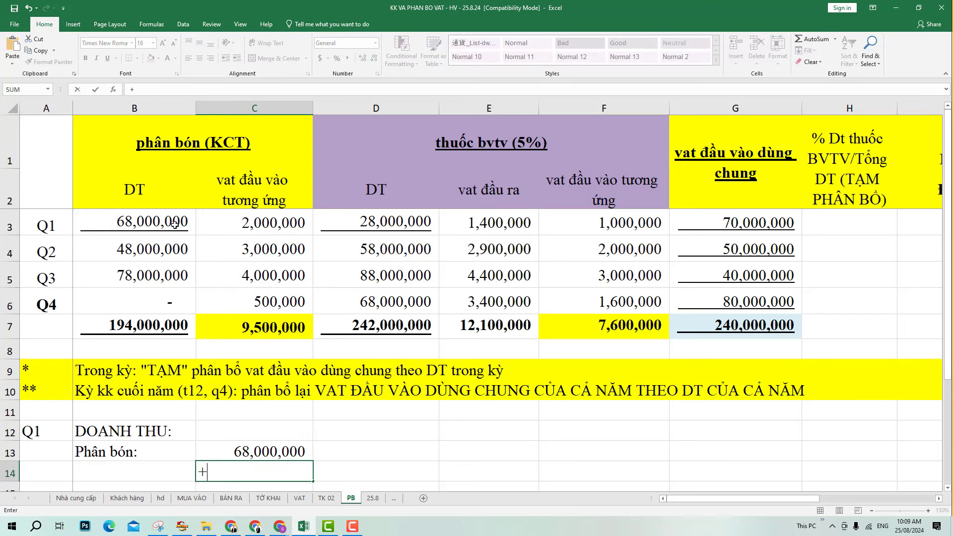
left_click(414, 226)
key("Return")
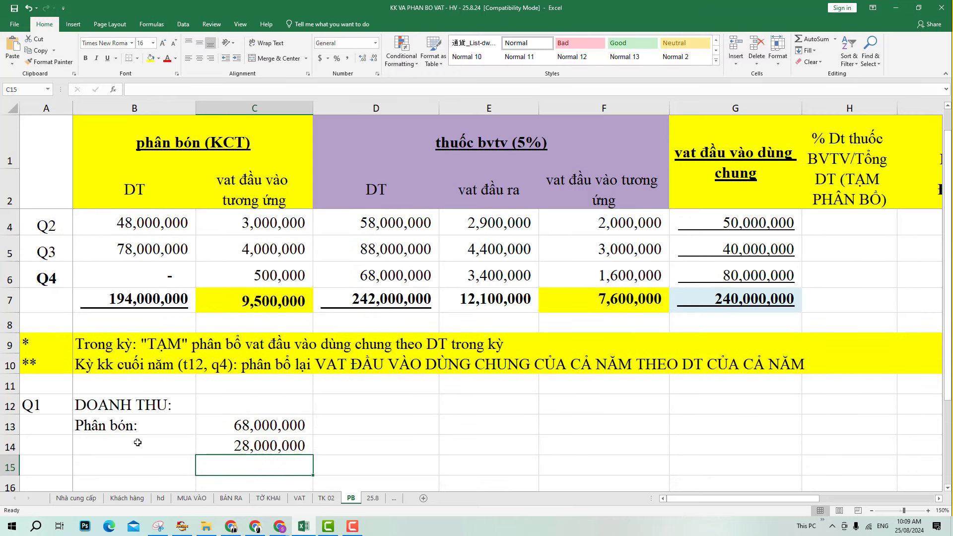
Label cell B14 as "T BVTV" and sum C13:C14 in C15, making the total bold.
left_click(138, 442)
type("T")
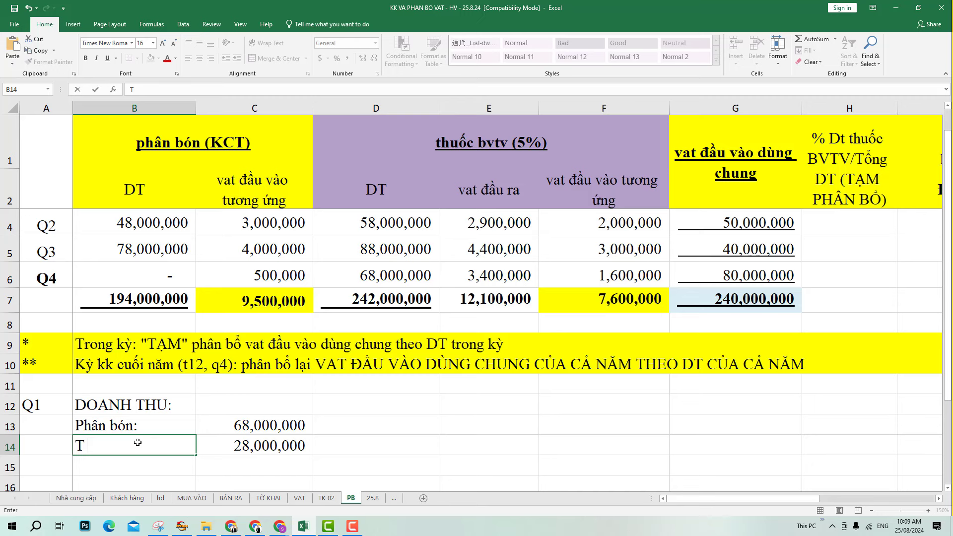
type(" BVTV")
left_click(253, 468)
key("alt+equal")
key("Return")
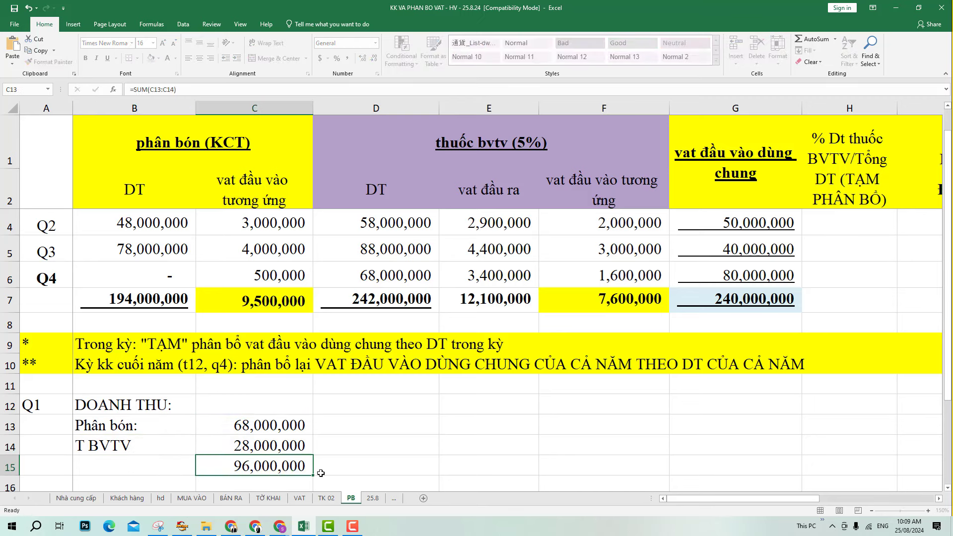
key("Up")
key("ctrl+b")
Calculate each product's share of Q1 revenue with C13/C15 in D13 and C14/C15 in D14.
key("Up")
key("Up")
key("Right")
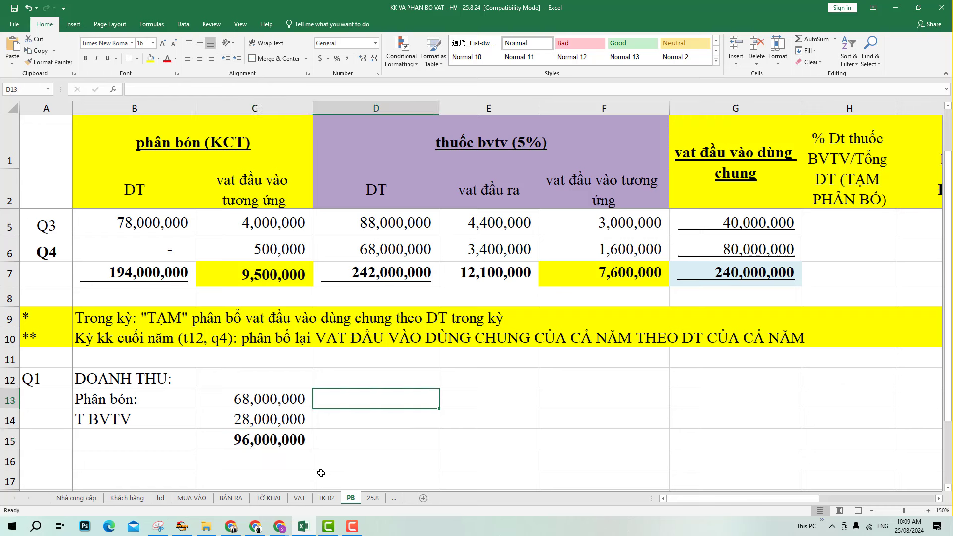
type("+")
key("Left")
type("/")
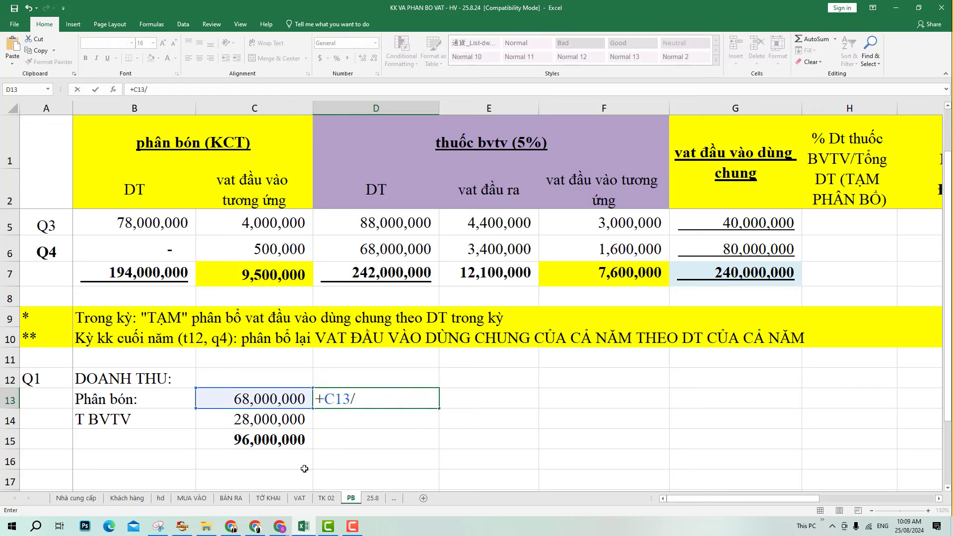
left_click(282, 435)
key("Return")
type("+")
key("Left")
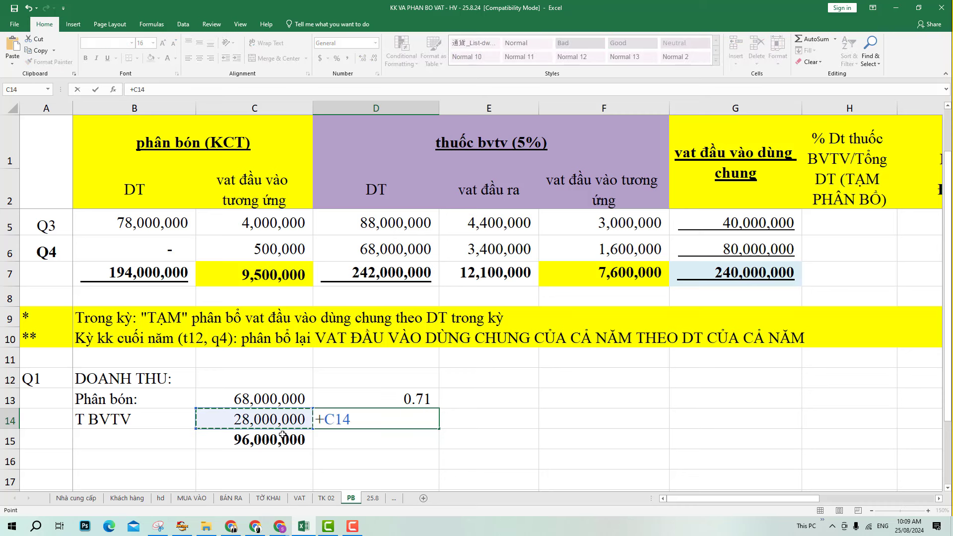
type("/")
left_click(282, 434)
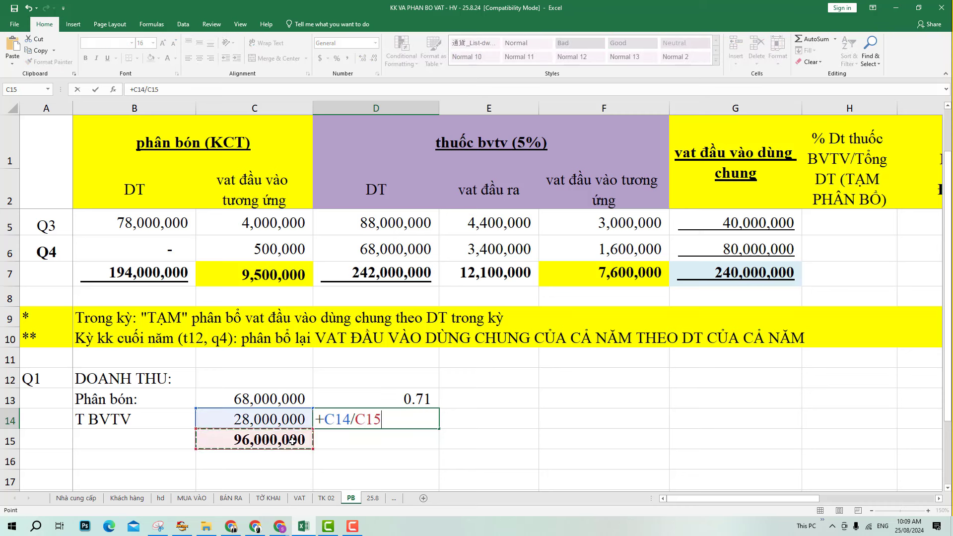
key("Return")
Format the two revenue shares in D13:D14 as percentages.
left_click_drag(345, 398, 347, 420)
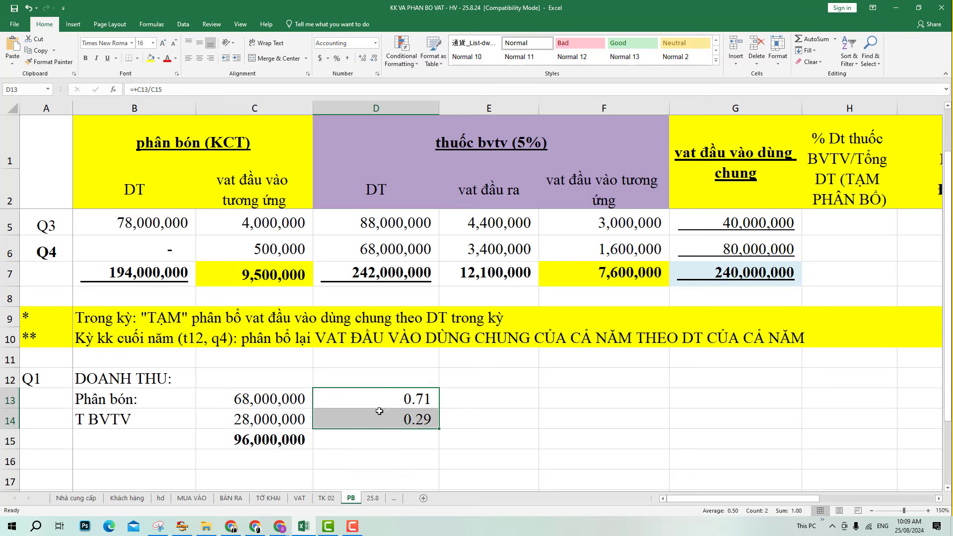
left_click(339, 63)
left_click(678, 420)
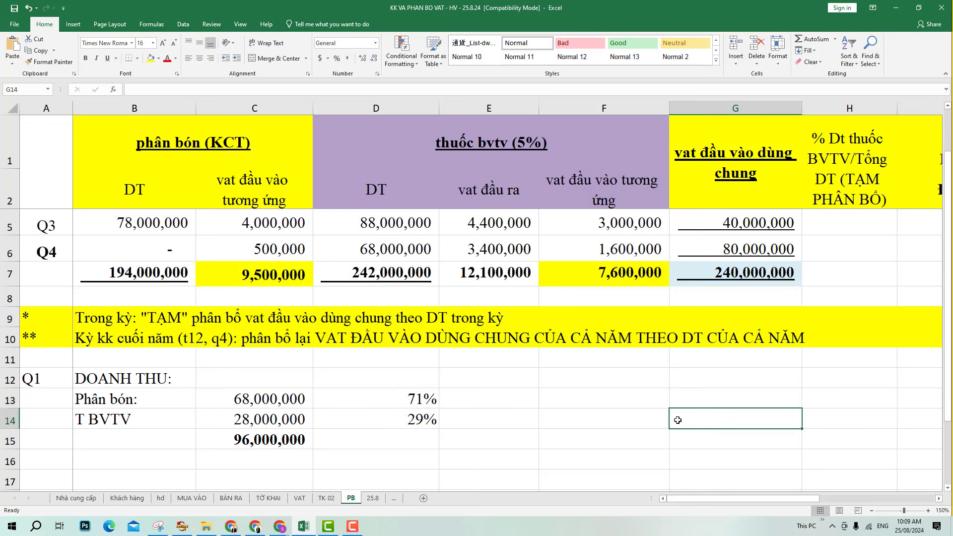
Enter the heading "vat DÙNG CHUNG" in cell G12.
left_click(521, 380)
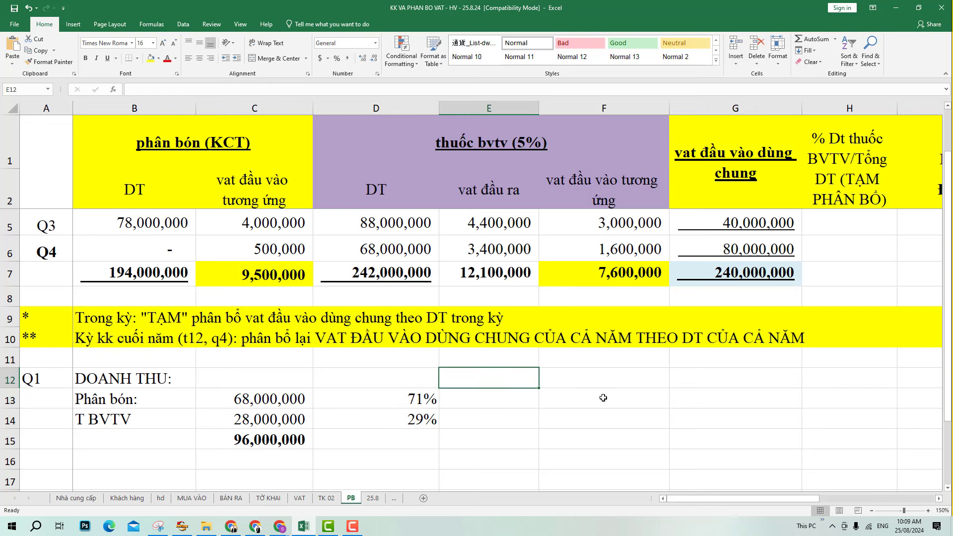
left_click(687, 377)
double_click(686, 377)
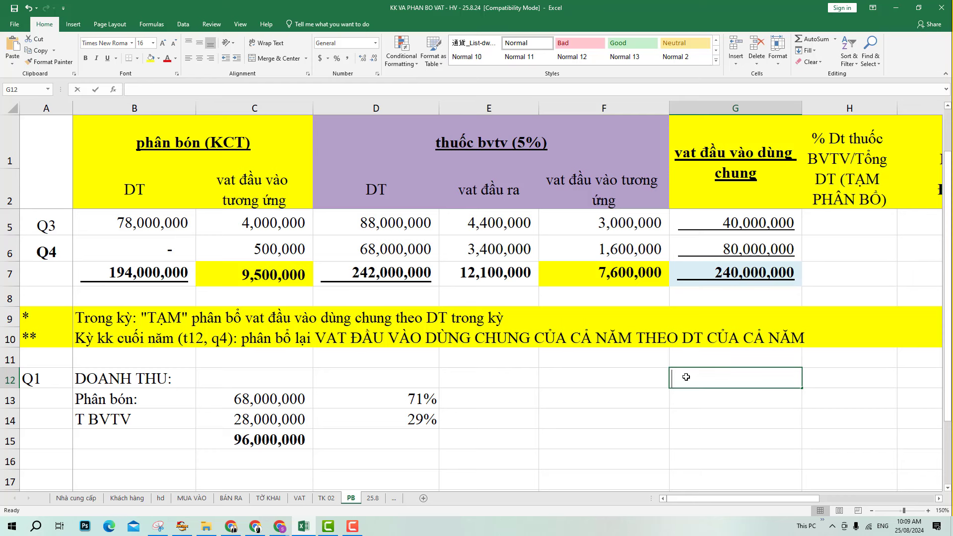
type("vat DÙNG")
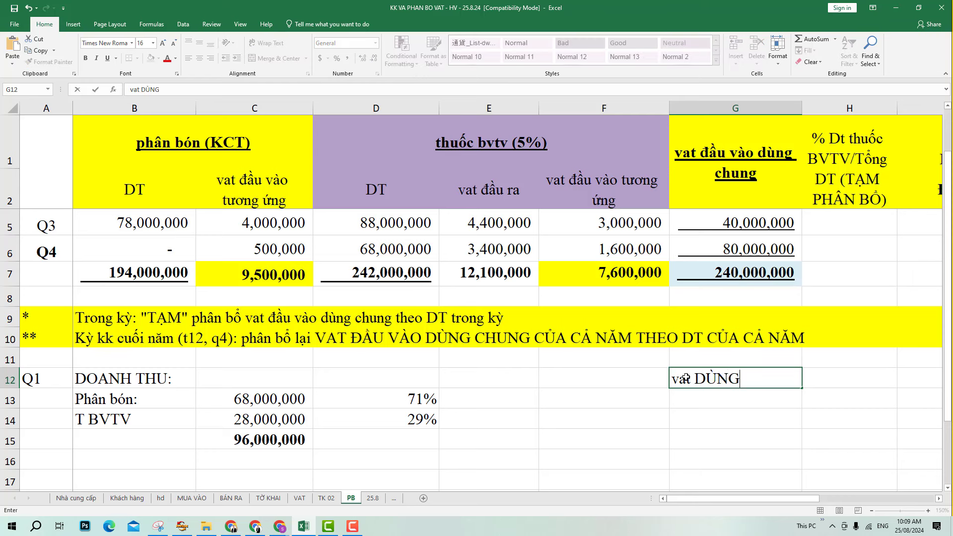
type(" CHNG")
key("BackSpace")
key("BackSpace")
type("UNG")
key("Return")
Link G15 to the Q1 shared input VAT in G3 and make the amount bold.
type("+")
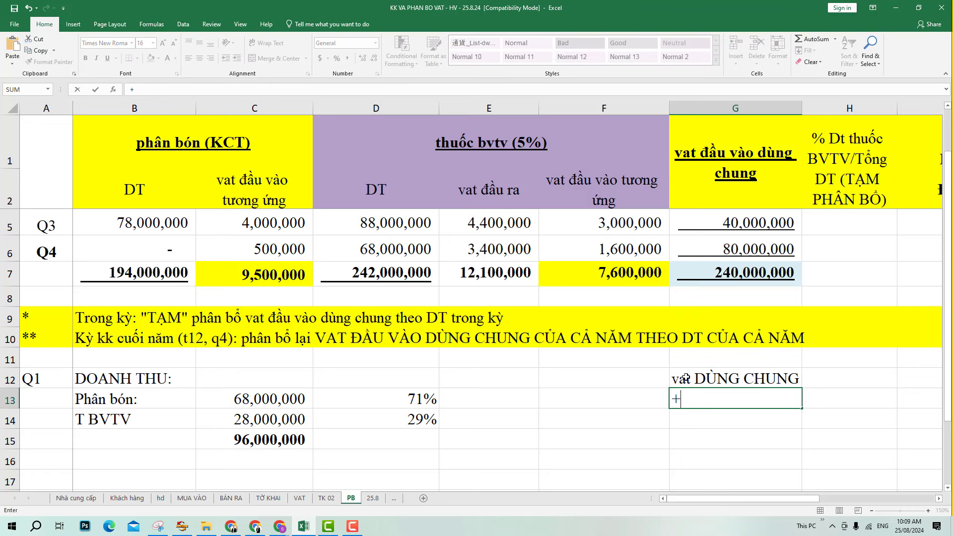
key("BackSpace")
key("Return")
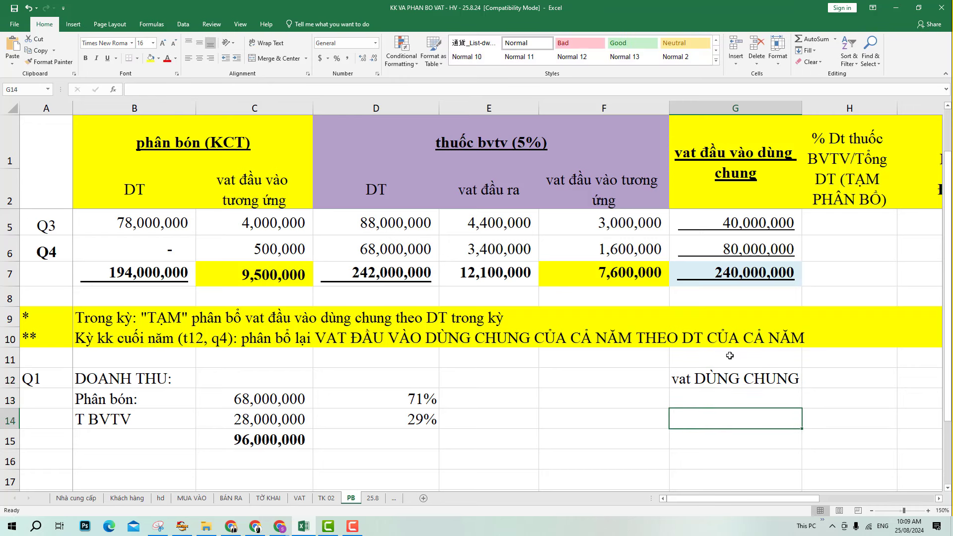
type("+")
scroll(712, 265, "up", 1)
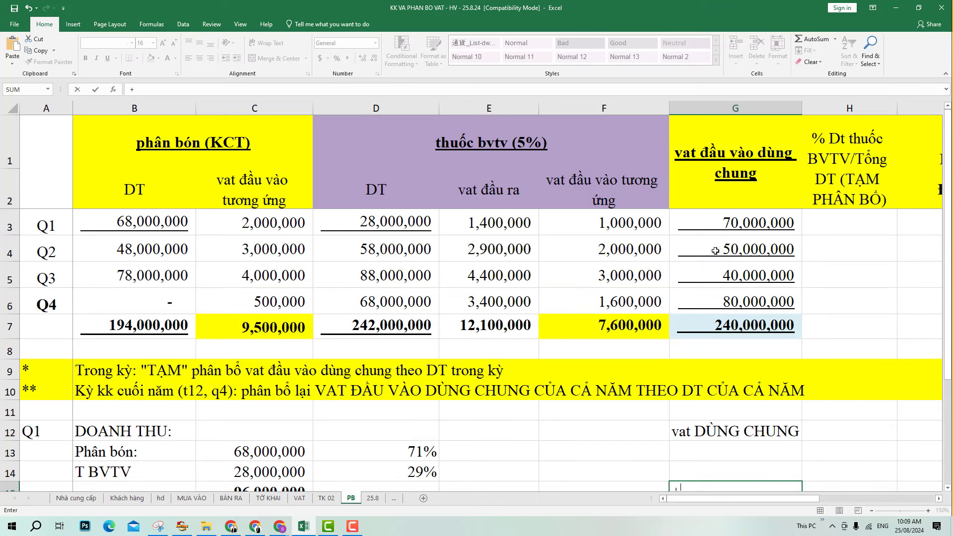
left_click(722, 231)
key("Return")
scroll(723, 482, "down", 1)
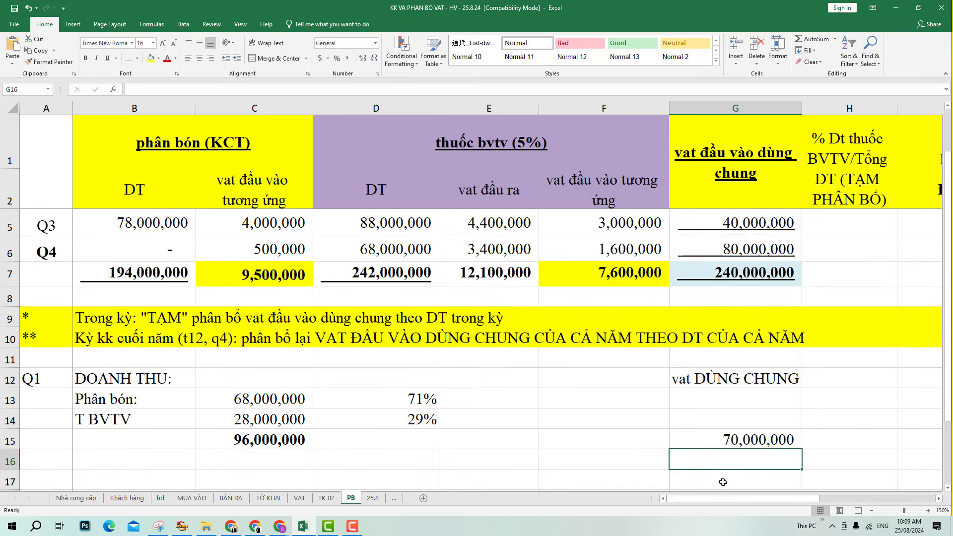
left_click(711, 445)
key("ctrl+b")
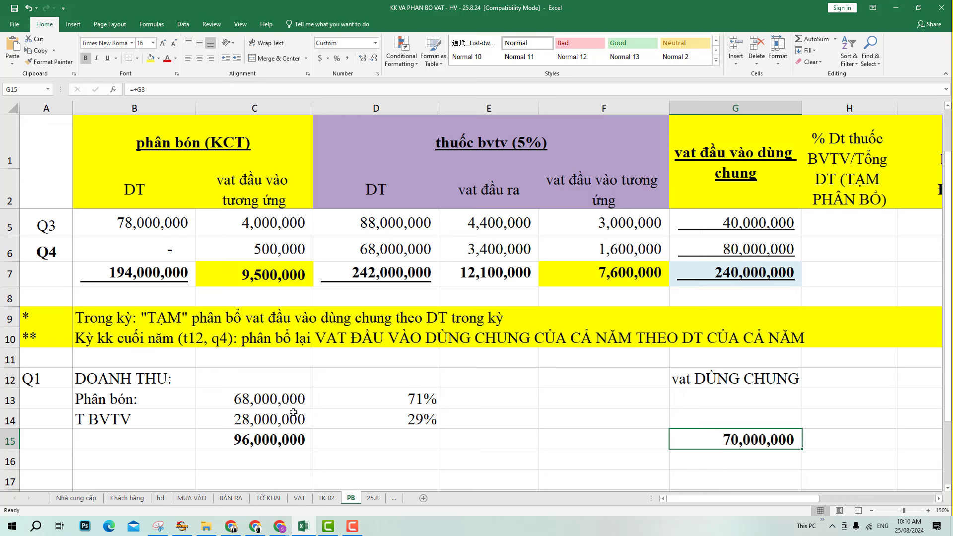
Enter the note "Khôngđươợc khấu trừ" in E13 beside the fertilizer revenue share.
left_click_drag(106, 397, 300, 399)
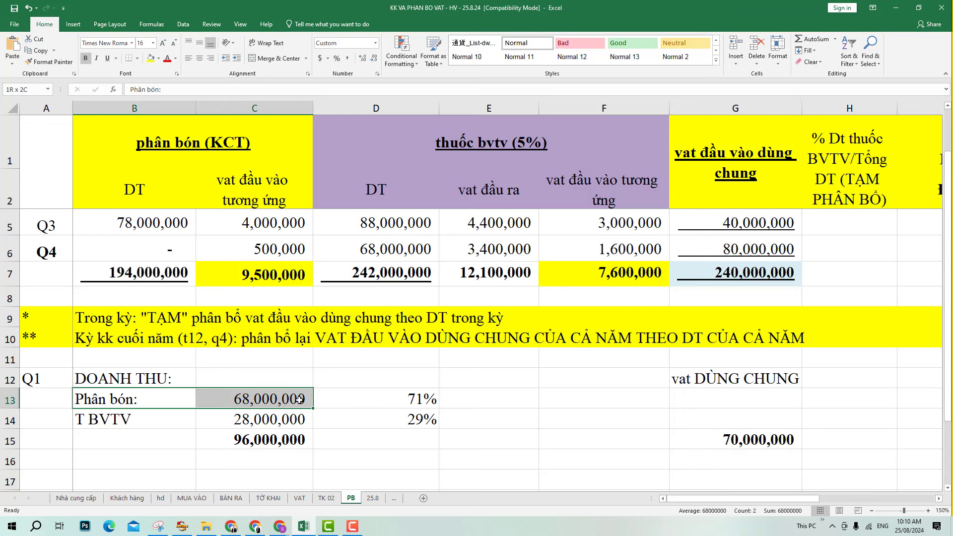
left_click(477, 400)
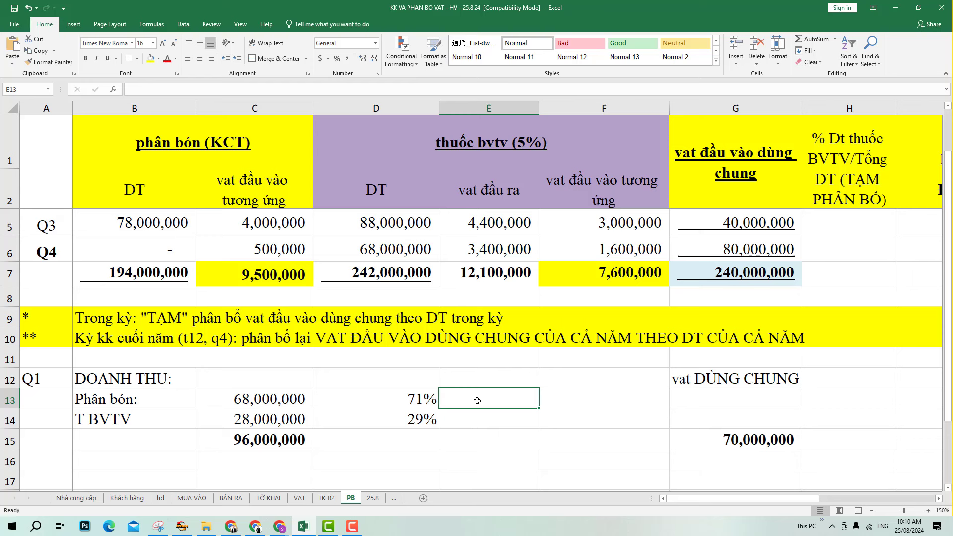
type("K")
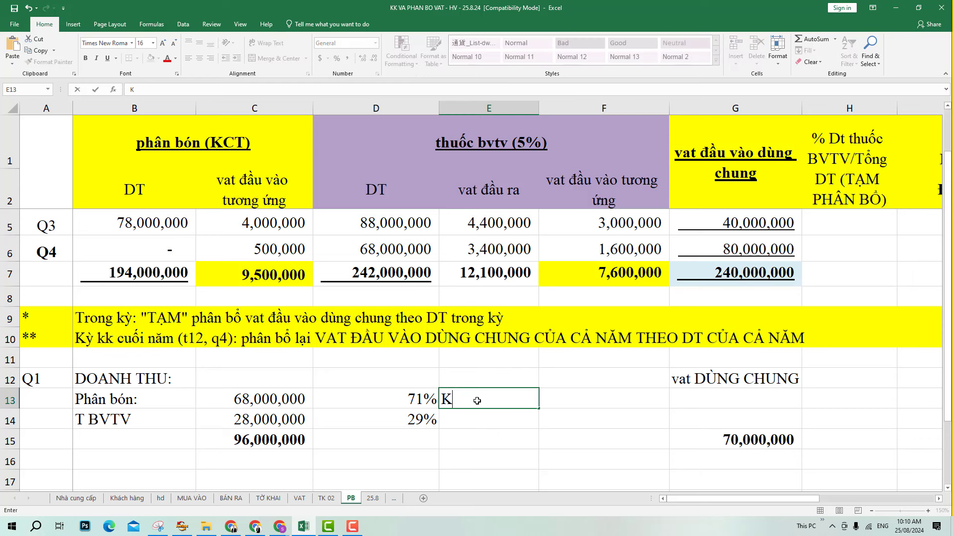
key("BackSpace")
type("Ô đọc")
key("BackSpace")
key("BackSpace")
key("BackSpace")
key("BackSpace")
key("BackSpace")
type("Ko dược")
key("BackSpace")
key("BackSpace")
key("BackSpace")
key("BackSpace")
type("ưược")
key("BackSpace")
key("BackSpace")
key("BackSpace")
key("BackSpace")
key("BackSpace")
key("BackSpace")
type("hong đọc")
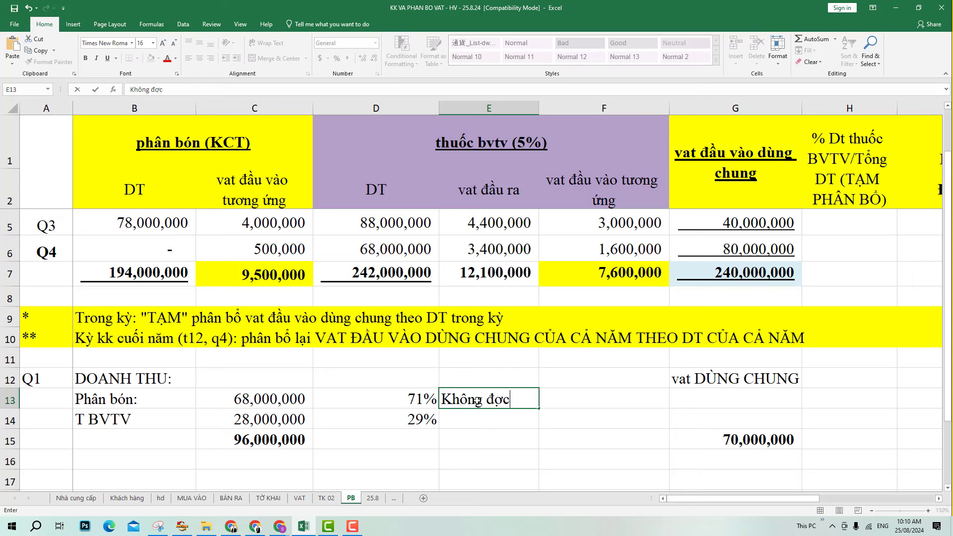
key("BackSpace")
key("BackSpace")
type("o")
key("BackSpace")
key("BackSpace")
type("w")
key("BackSpace")
type("ọc")
key("BackSpace")
key("BackSpace")
type("được")
type("u trừ")
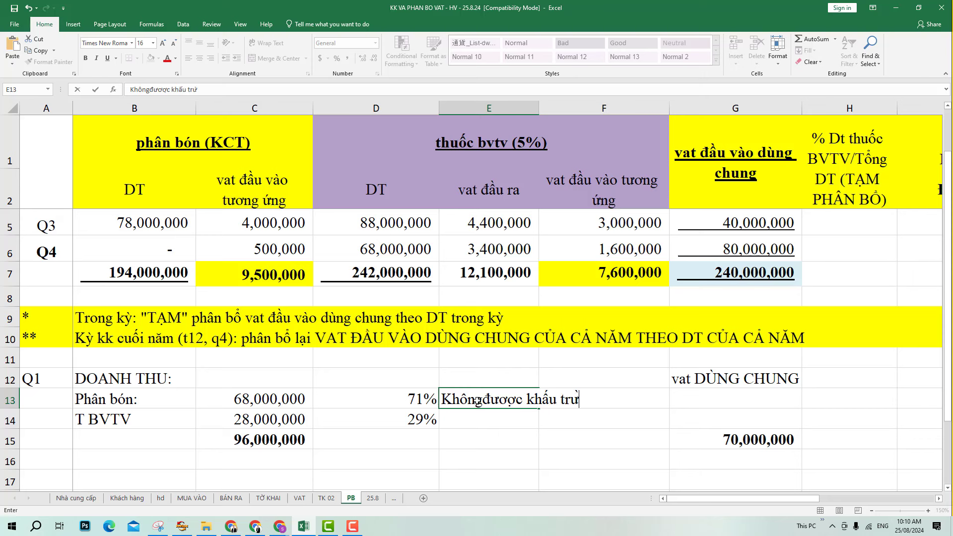
key("Return")
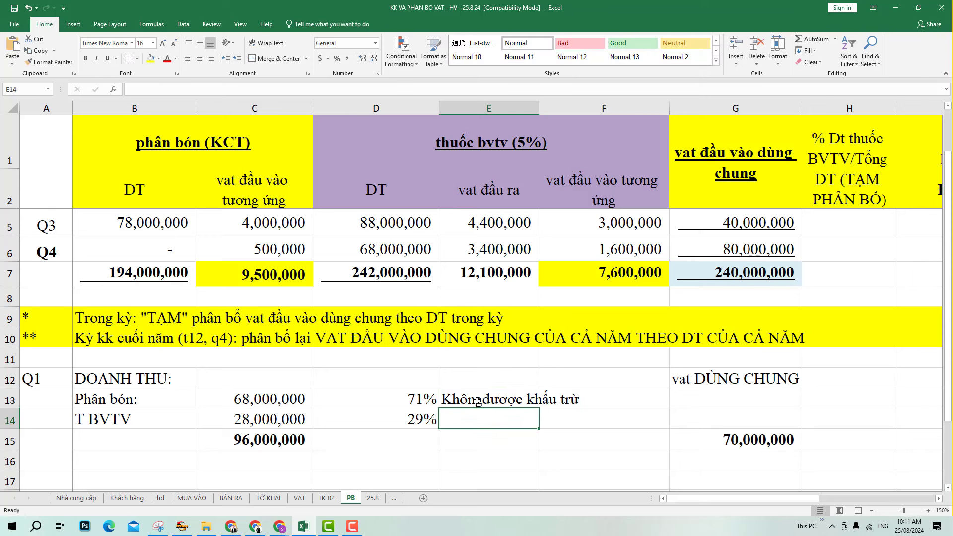
Copy the E13 note into E14 shortened to "đươợc khấu trừ", and add the missing space after "Không" in E13.
key("ctrl+d")
double_click(476, 419)
left_click_drag(477, 419, 405, 413)
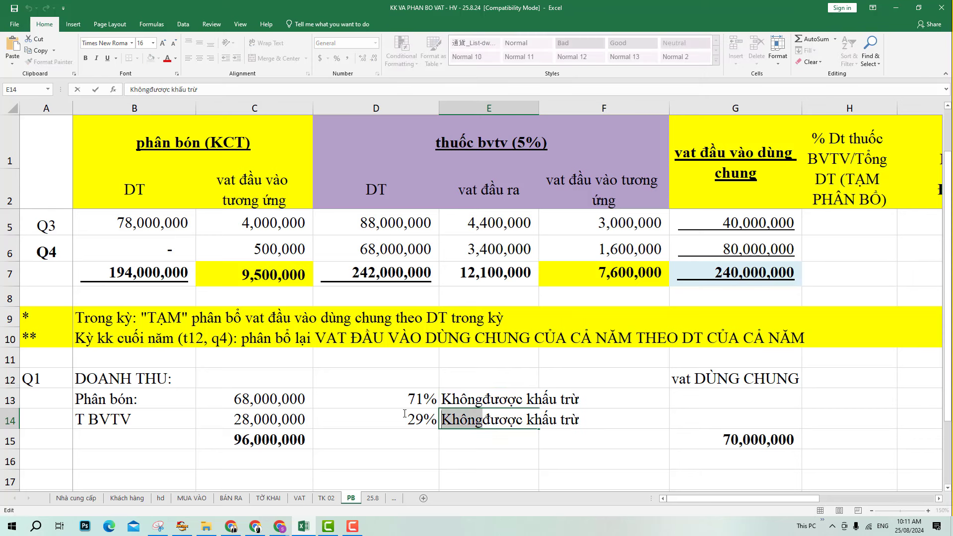
key("BackSpace")
left_click(481, 399)
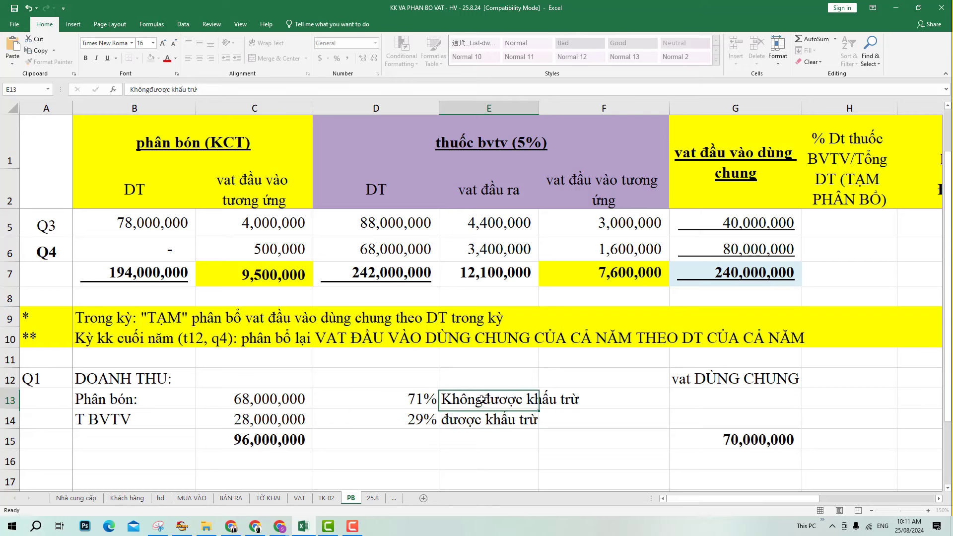
double_click(482, 399)
Calculate the non-deductible shared VAT in G13 as D13*G15.
left_click(676, 397)
type("+")
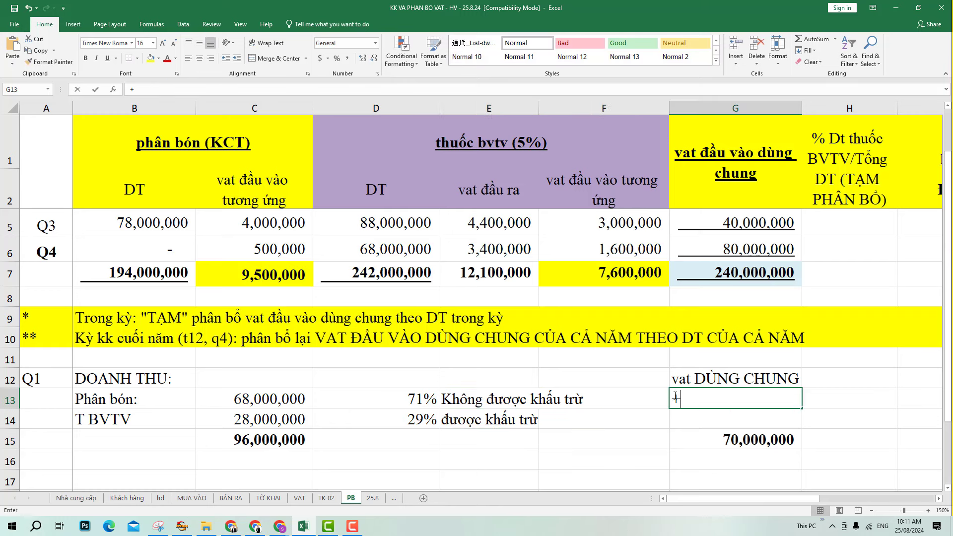
left_click(392, 401)
type("/")
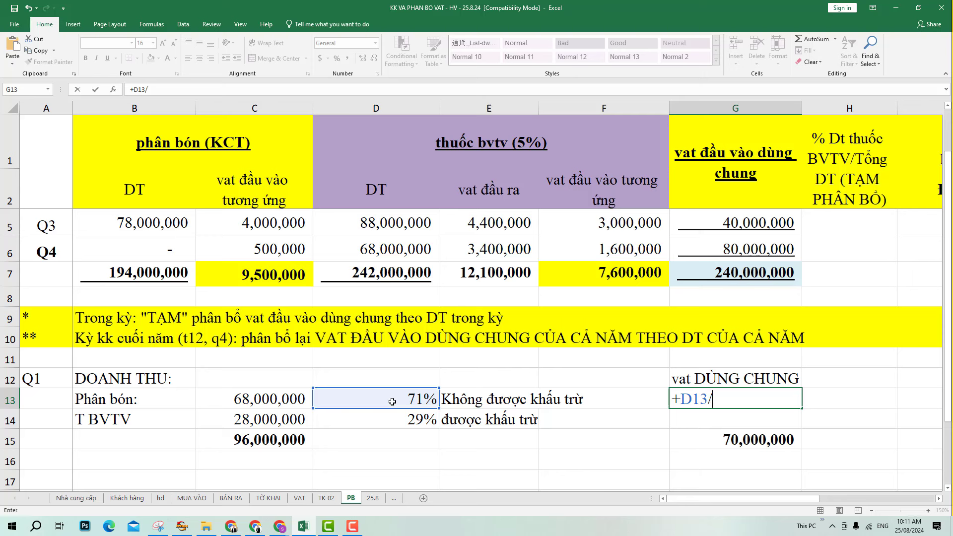
left_click(687, 433)
key("Return")
Calculate the deductible shared VAT in G14 as G15-G13, and show G13:G14 without decimals.
type("+")
left_click(683, 432)
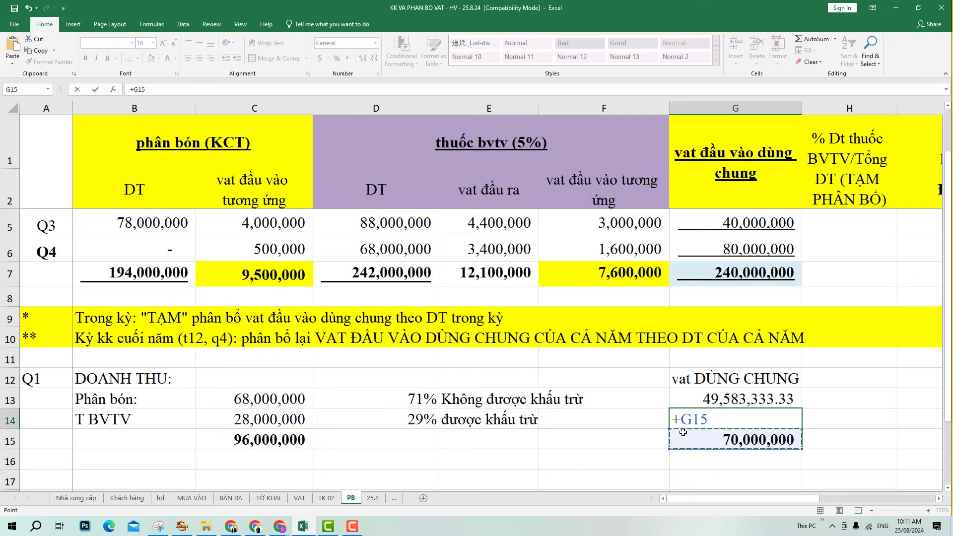
type("-")
left_click(723, 397)
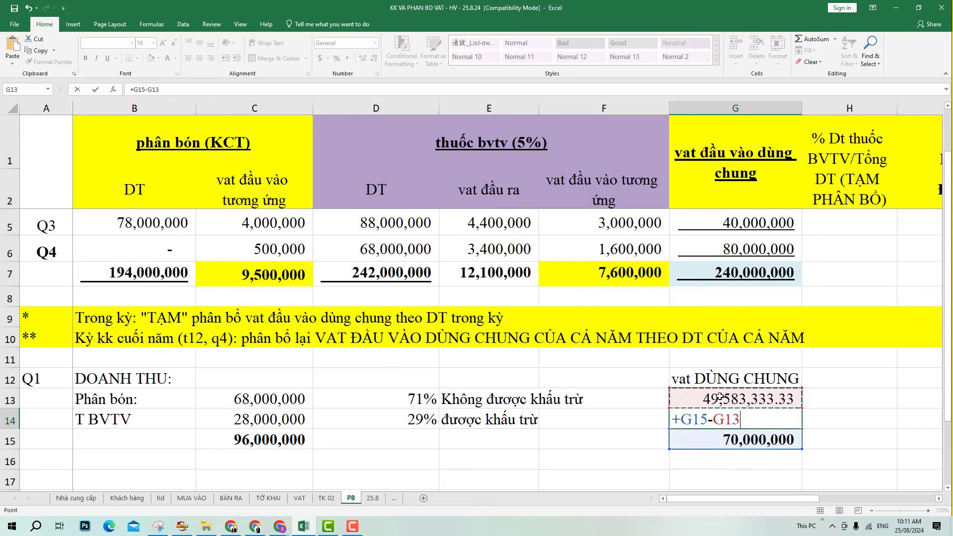
key("Return")
left_click_drag(717, 398, 717, 419)
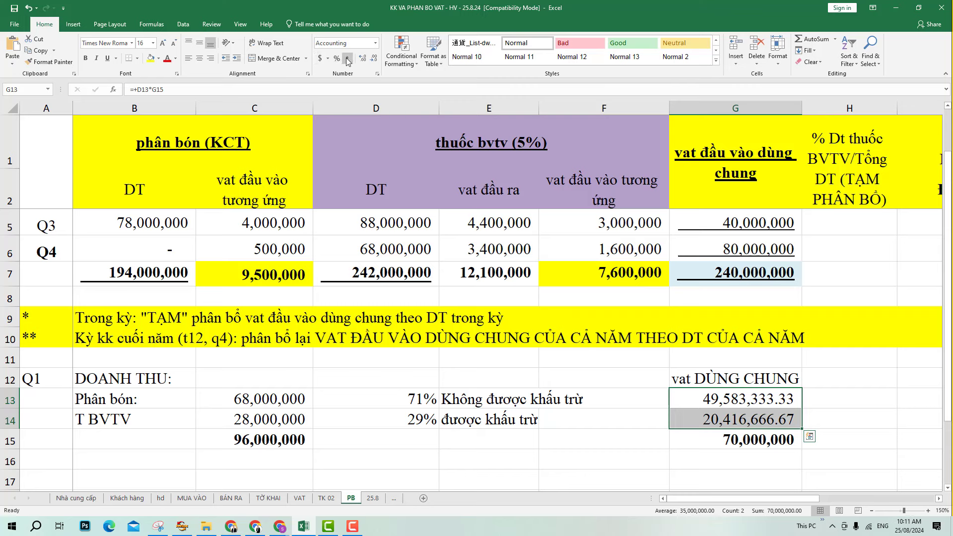
double_click(374, 58)
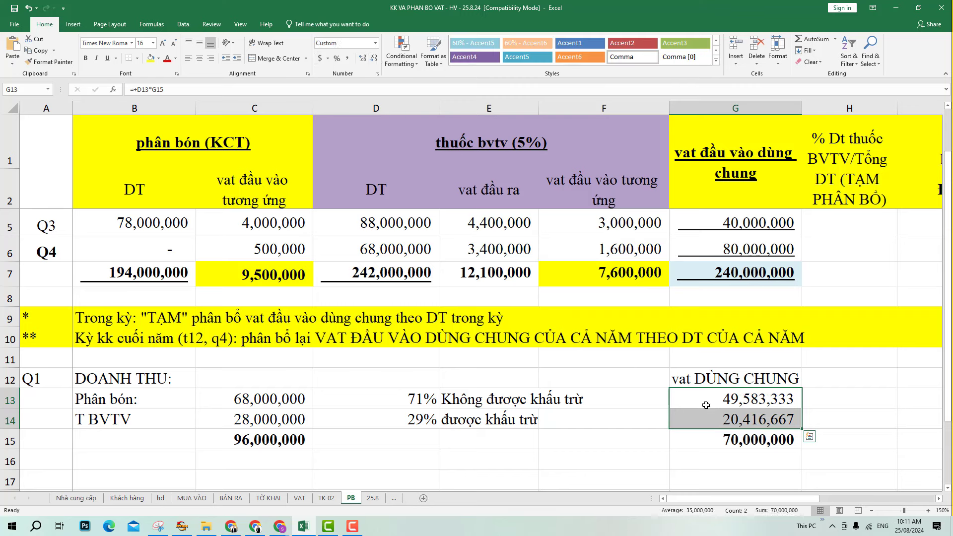
left_click(661, 435)
left_click(769, 436)
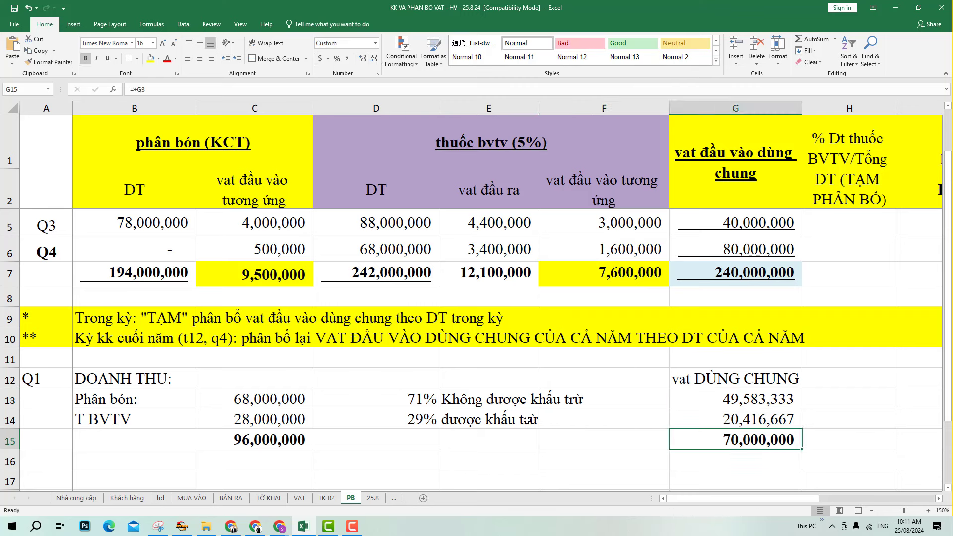
left_click_drag(527, 420, 777, 421)
left_click(495, 395)
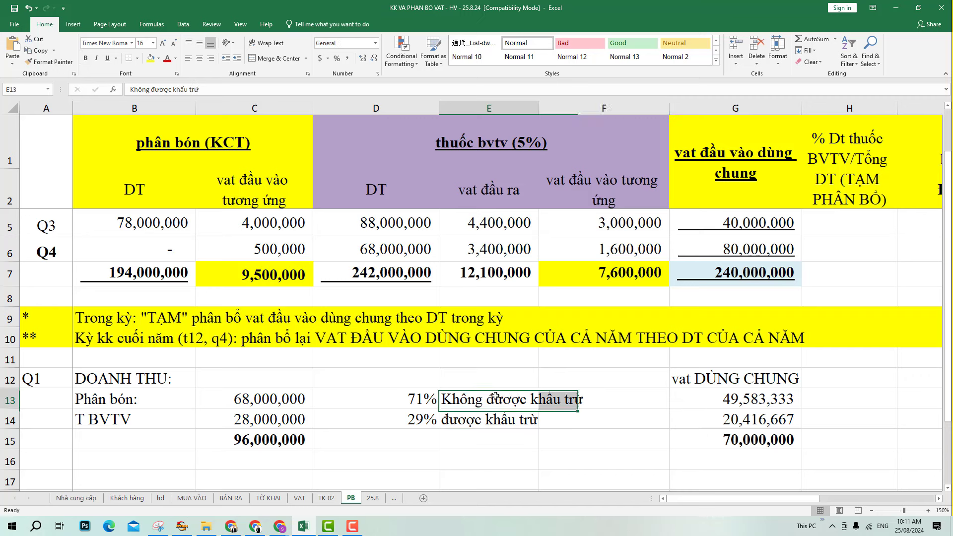
left_click_drag(495, 396, 730, 399)
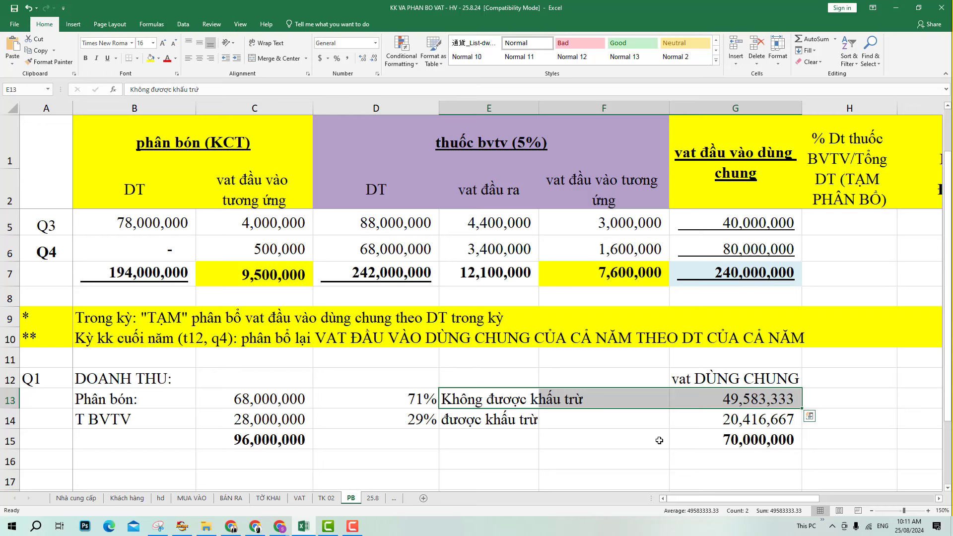
Relocate the "Q1" label from A12 to A13, beside the fertilizer revenue row.
left_click(42, 398)
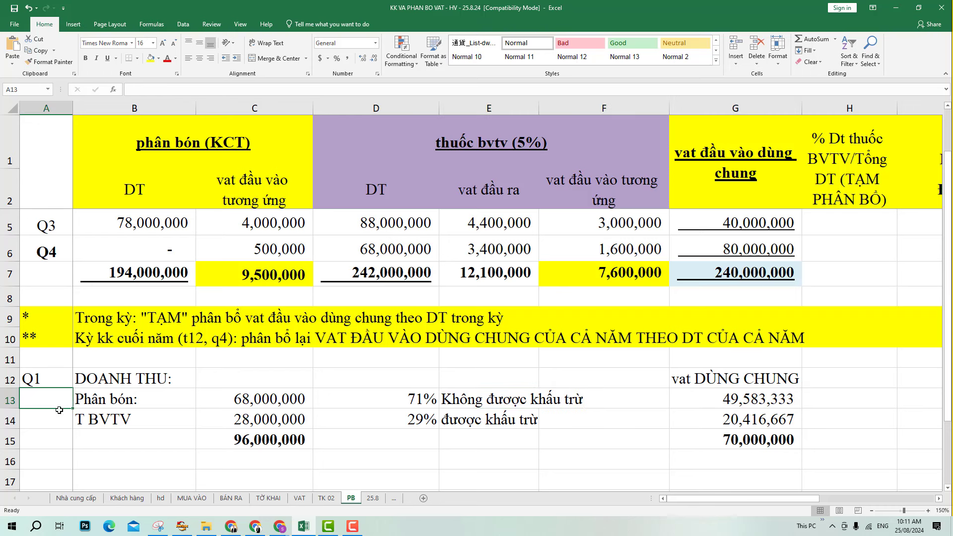
type("Q1")
left_click(52, 374)
key("Delete")
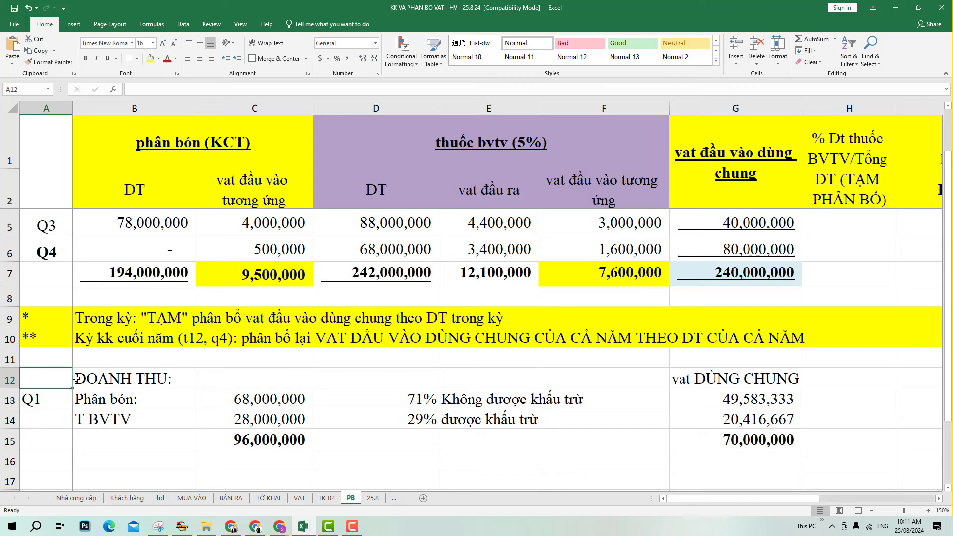
Make the headings "DOANH THU:" in B12 and "vat DÙNG CHUNG" in G12 bold.
left_click(101, 381)
key("ctrl+b")
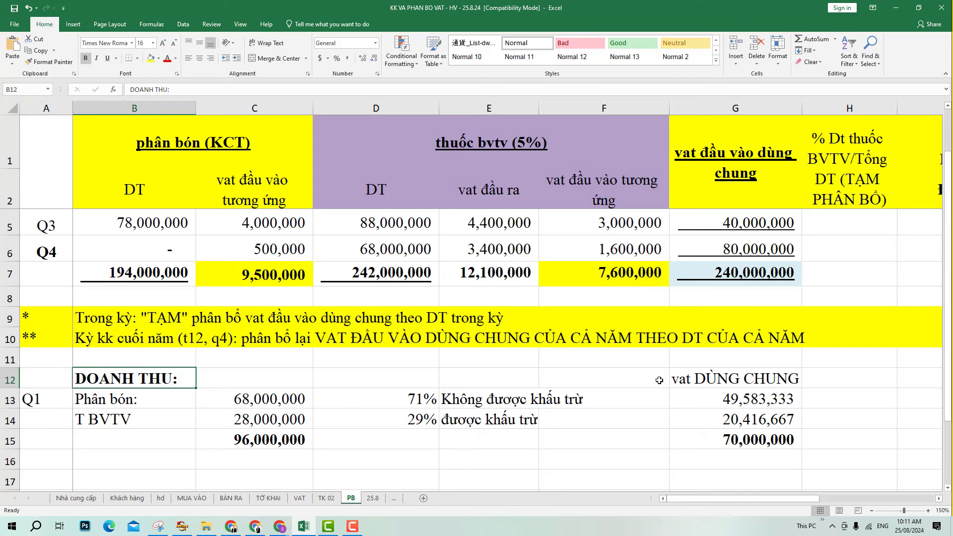
left_click(680, 379)
key("ctrl+b")
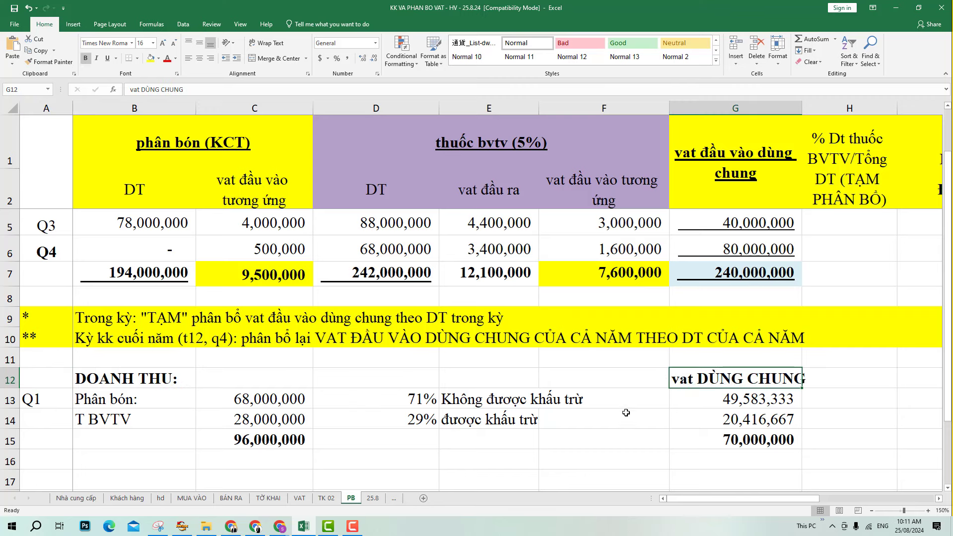
left_click(625, 413)
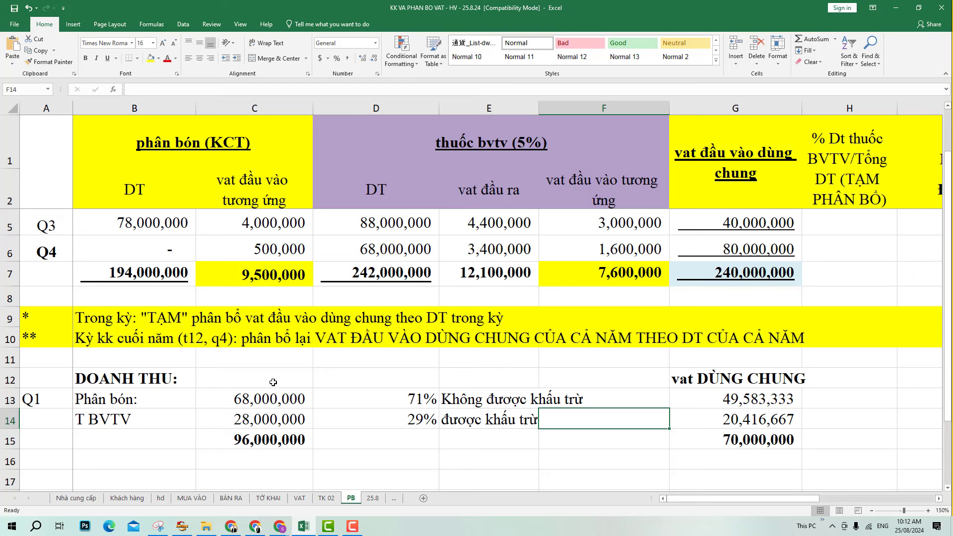
left_click(119, 402)
left_click_drag(121, 382, 223, 399)
left_click(150, 401)
left_click(135, 419)
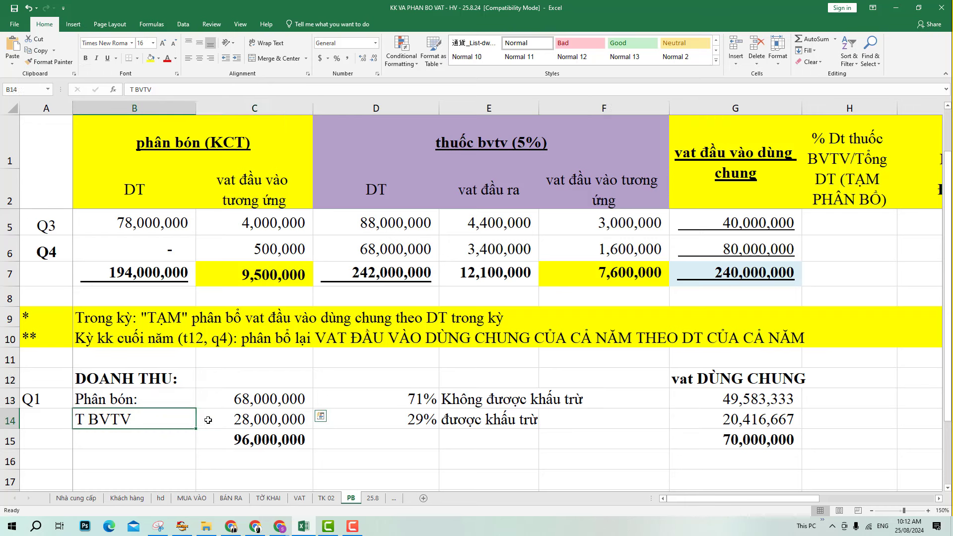
left_click_drag(136, 418, 287, 422)
Center the two revenue percentages in D13:D14.
left_click_drag(333, 403, 330, 422)
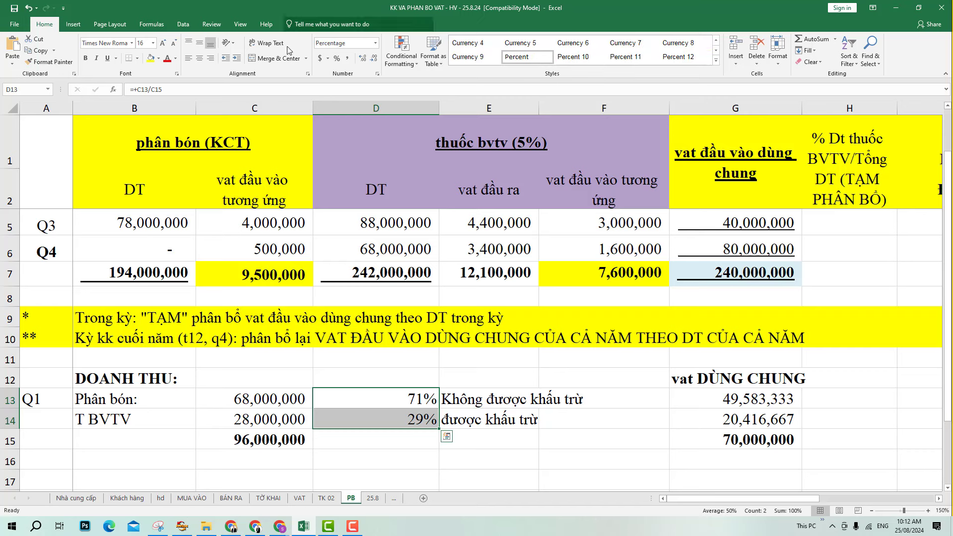
left_click(200, 59)
left_click(420, 391)
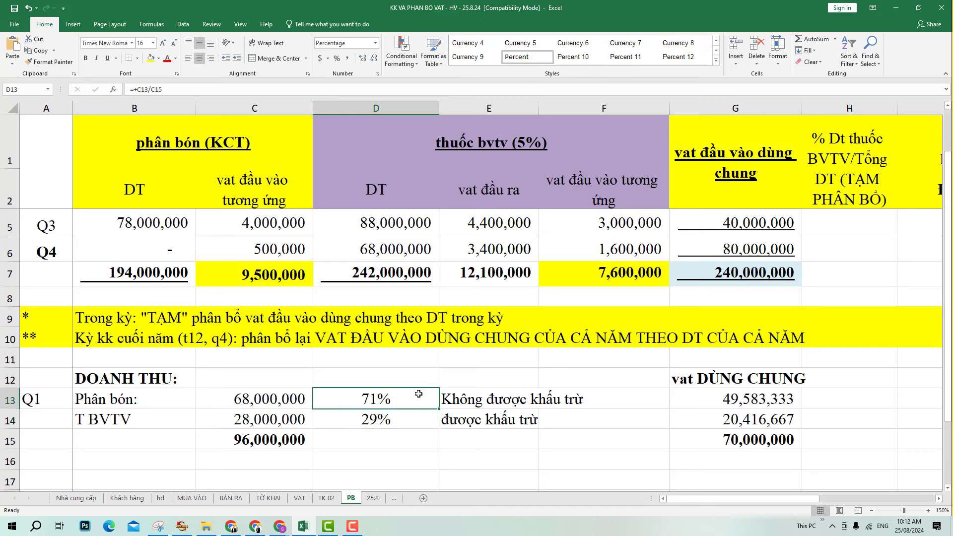
Examine how the fertilizer revenue share and the Q1 shared VAT lead to the non-deductible amount in G13, including its formula.
left_click(257, 400)
left_click(254, 434)
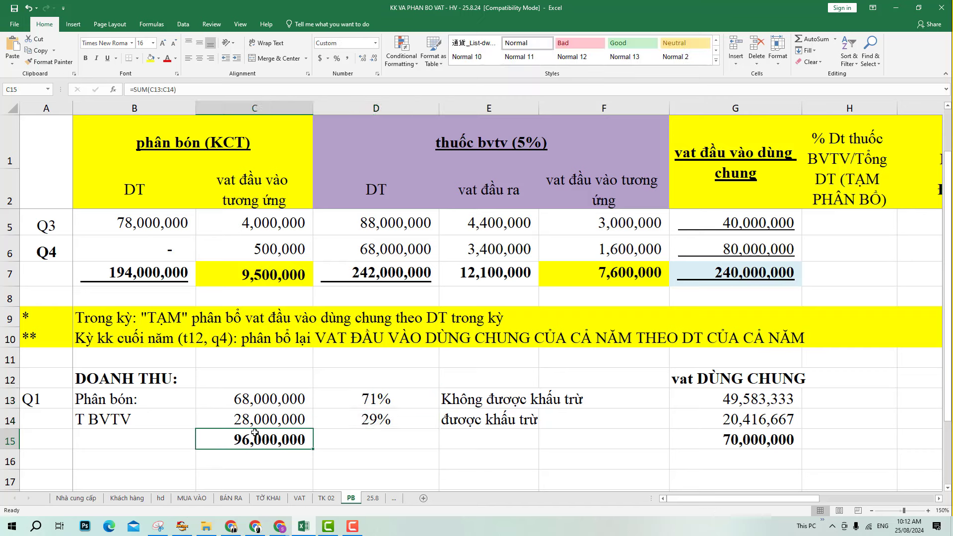
left_click(366, 398)
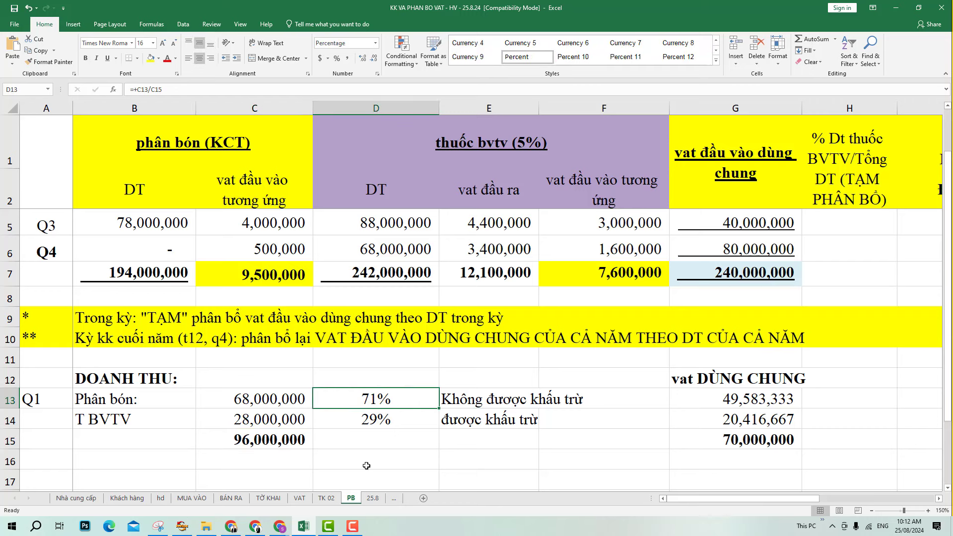
left_click(719, 453)
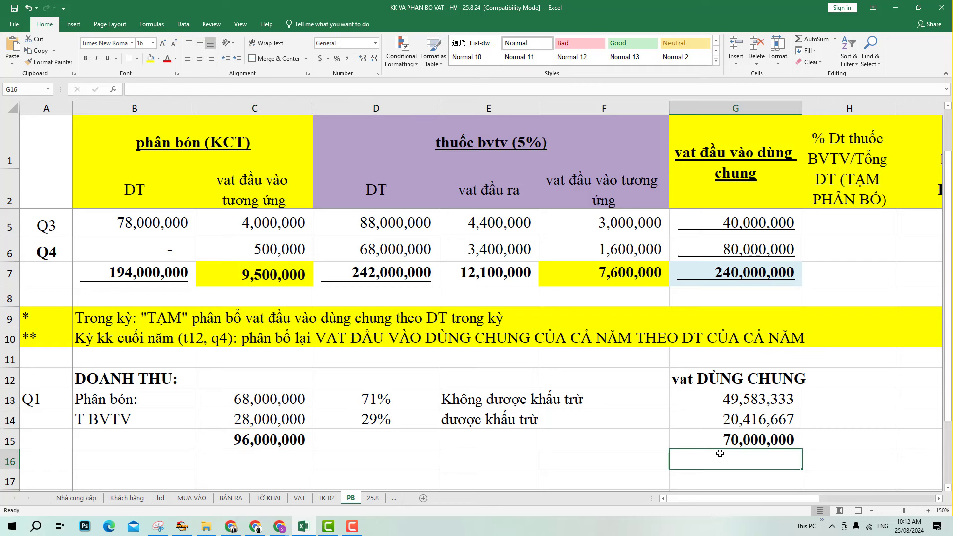
left_click(711, 437)
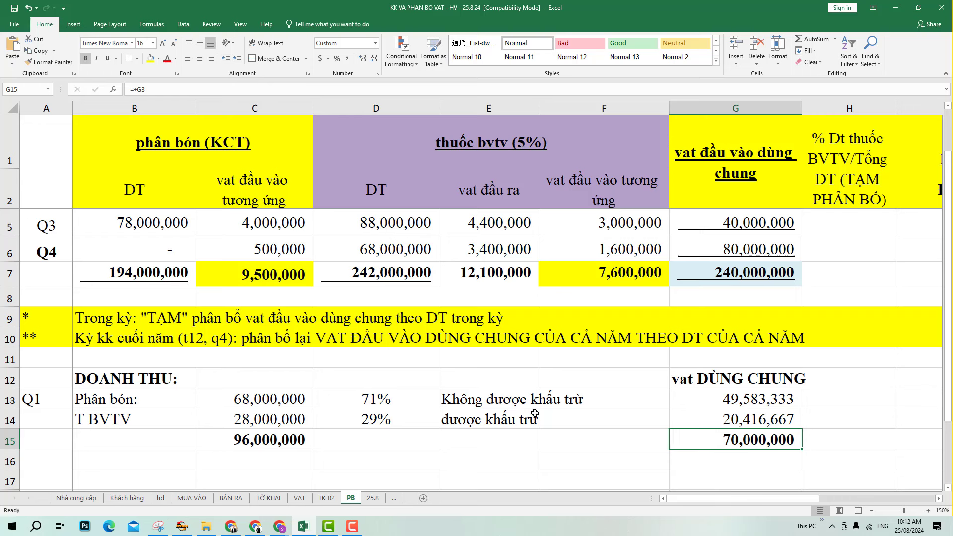
left_click(301, 403)
left_click_drag(360, 402, 770, 392)
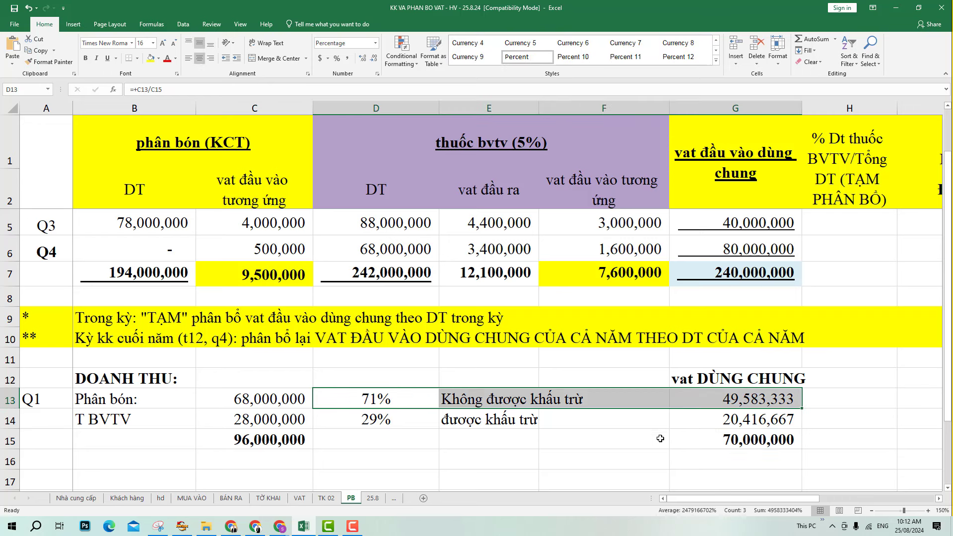
left_click(741, 402)
double_click(738, 403)
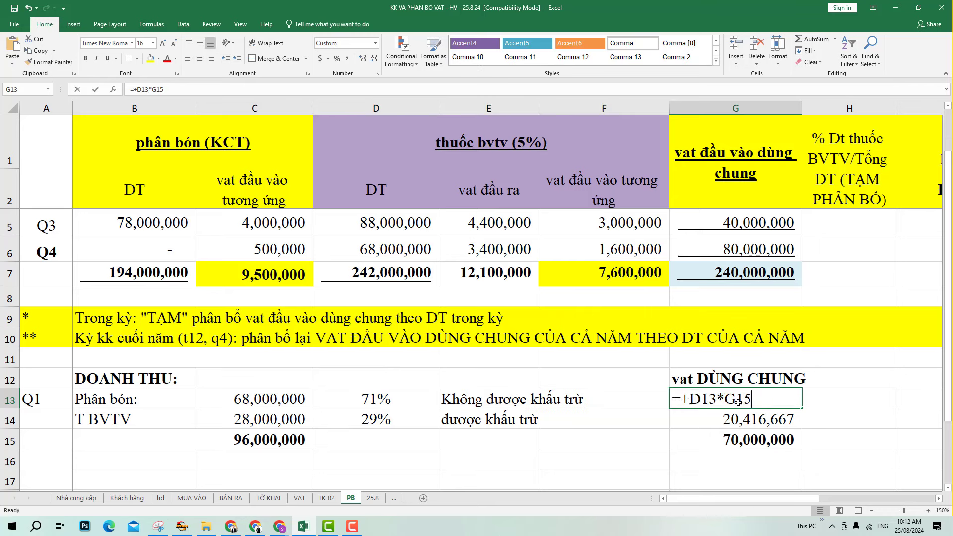
key("Escape")
Re-enter the non-deductible VAT formula in G13 as D13*G15.
type("+")
left_click(398, 400)
type("*")
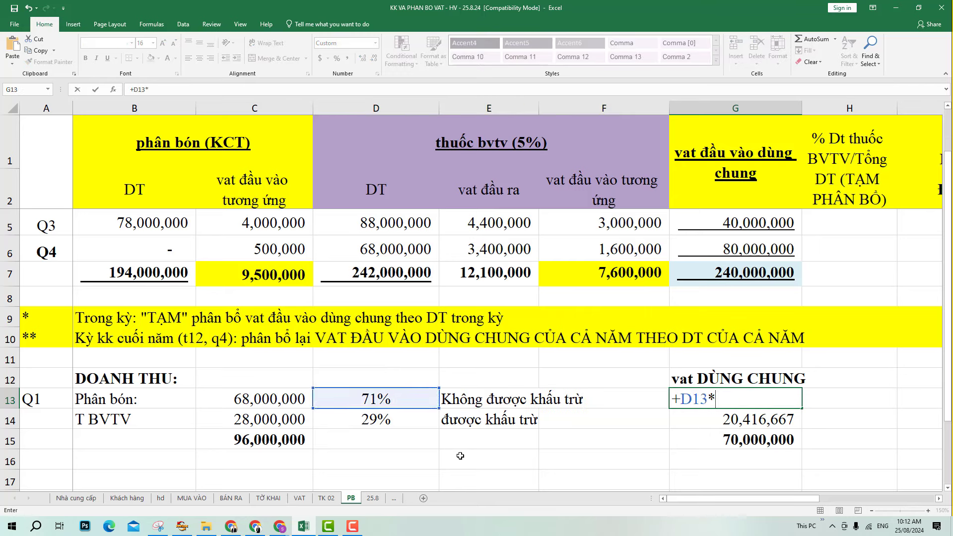
left_click(701, 446)
key("Return")
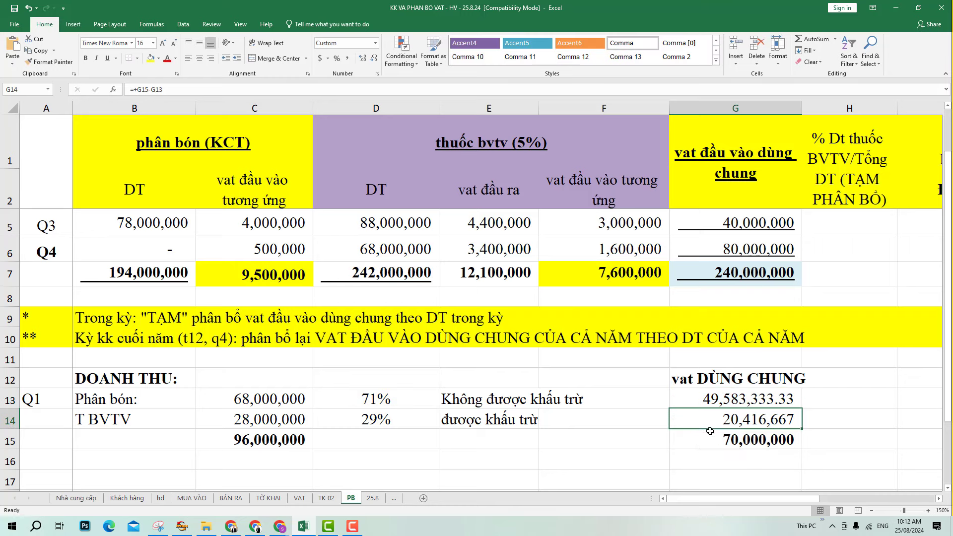
Remove the decimals from the non-deductible VAT amount in G13.
left_click(713, 402)
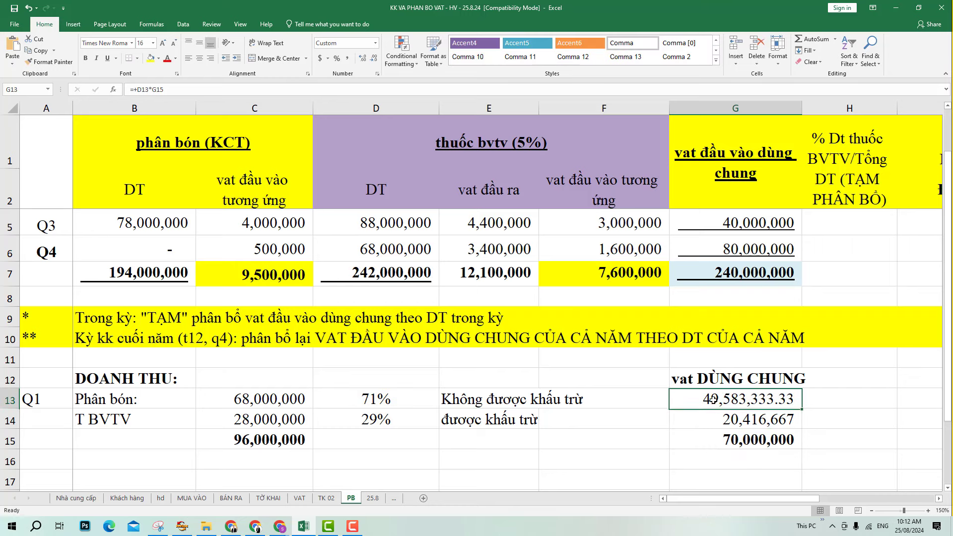
left_click(367, 60)
left_click(375, 59)
left_click(375, 60)
left_click(375, 60)
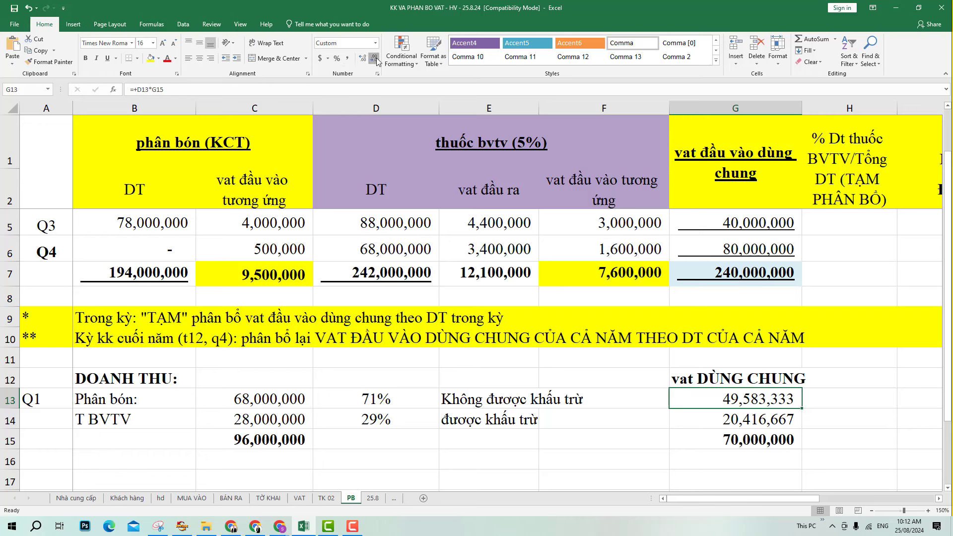
Review the Q1 shared VAT split in G13:G14, and return to the empty Q1 cell H3 in the provisional allocation column.
left_click(870, 428)
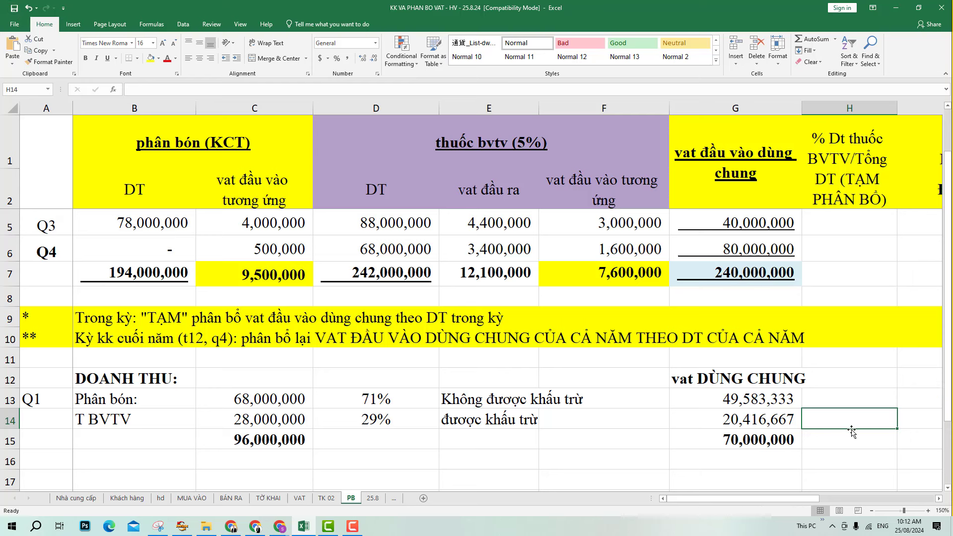
left_click(849, 434)
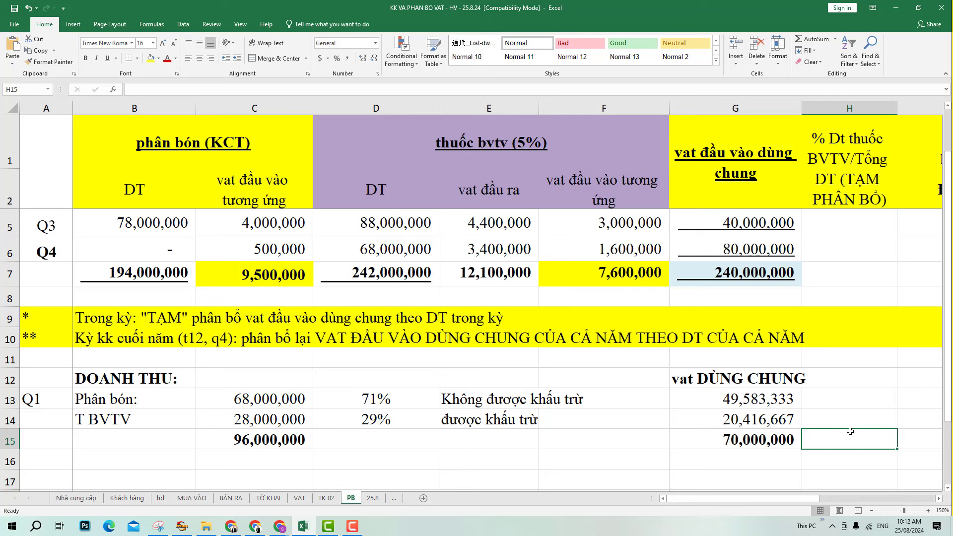
left_click(830, 244)
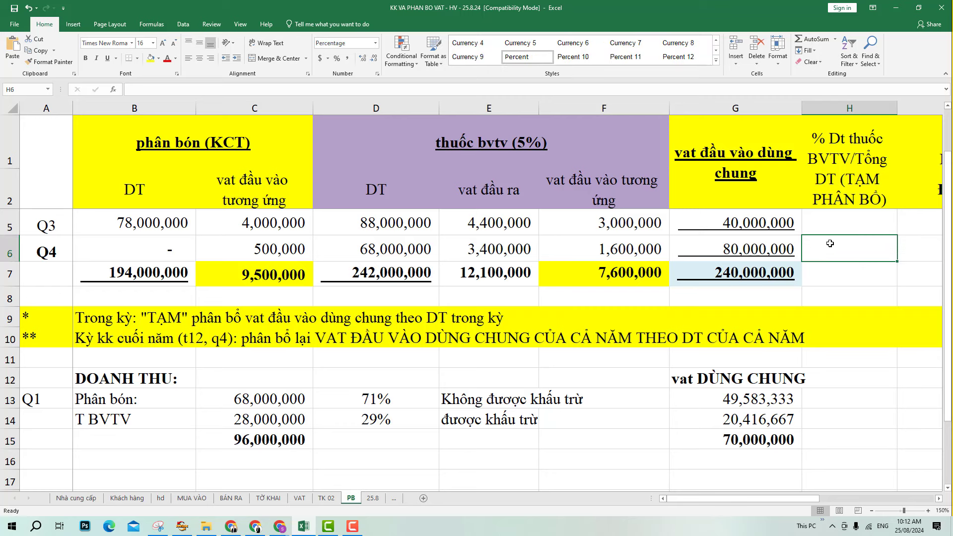
scroll(863, 172, "up", 1)
scroll(783, 380, "down", 3)
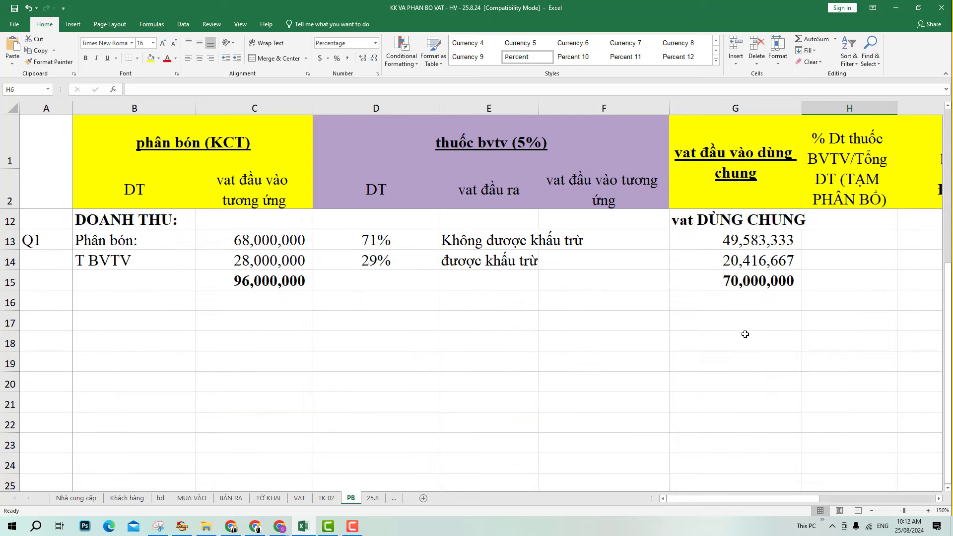
left_click(744, 240)
left_click(767, 261)
scroll(836, 274, "up", 3)
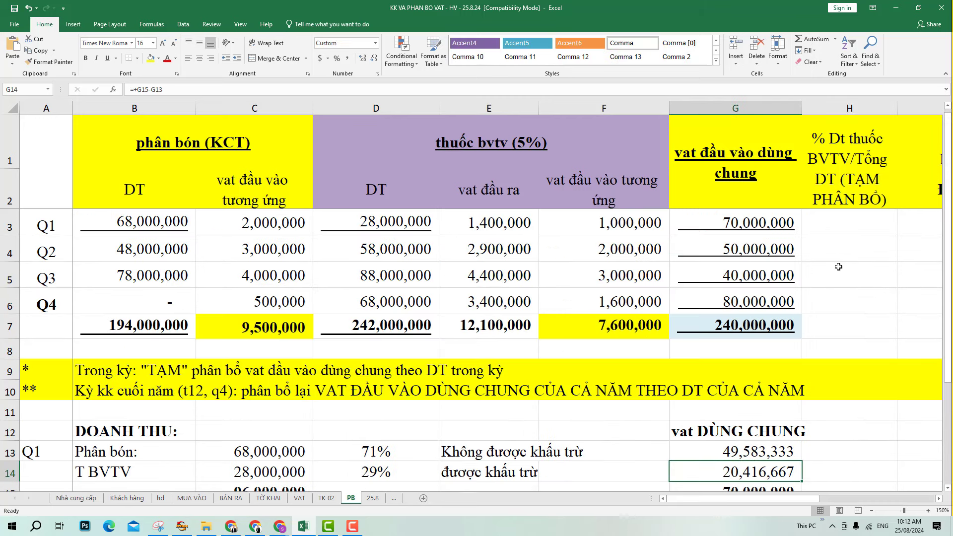
left_click(835, 226)
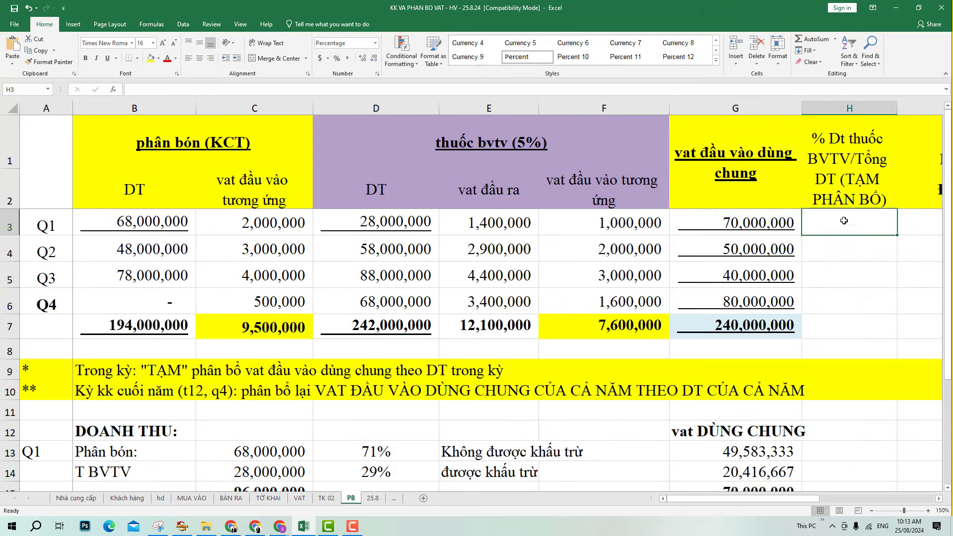
Enter the Q1 crop-protection revenue share in H3 with the formula D3/(D3+B3).
left_click_drag(880, 230, 867, 315)
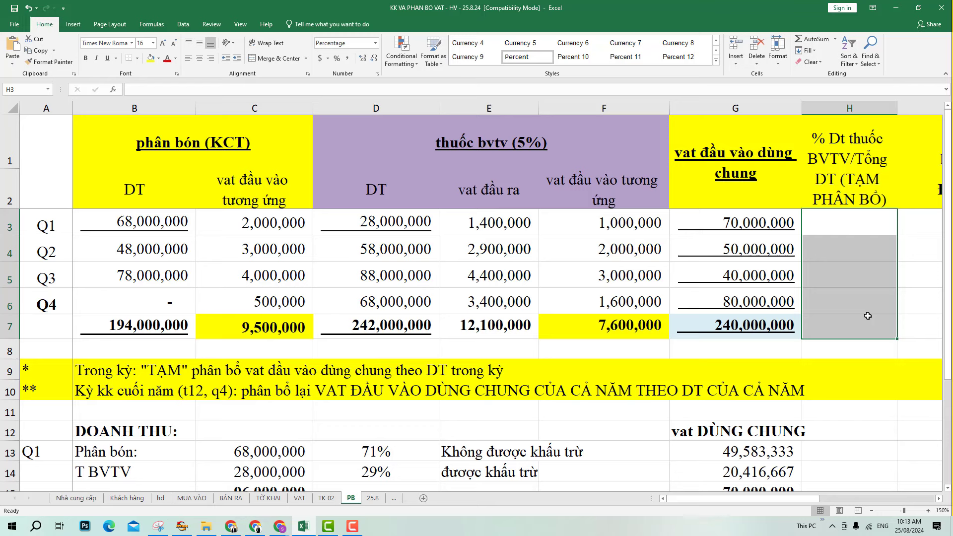
left_click(848, 292)
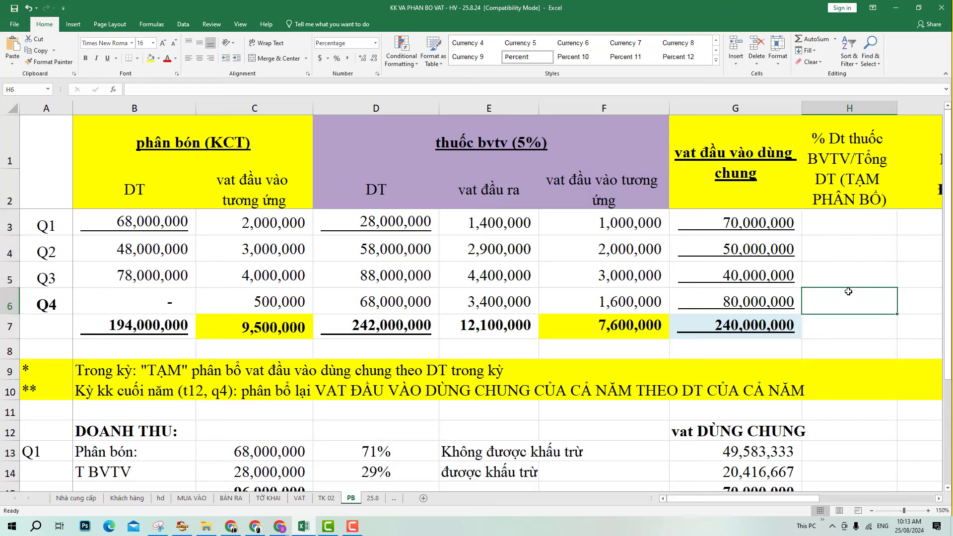
left_click(849, 222)
type("+D3")
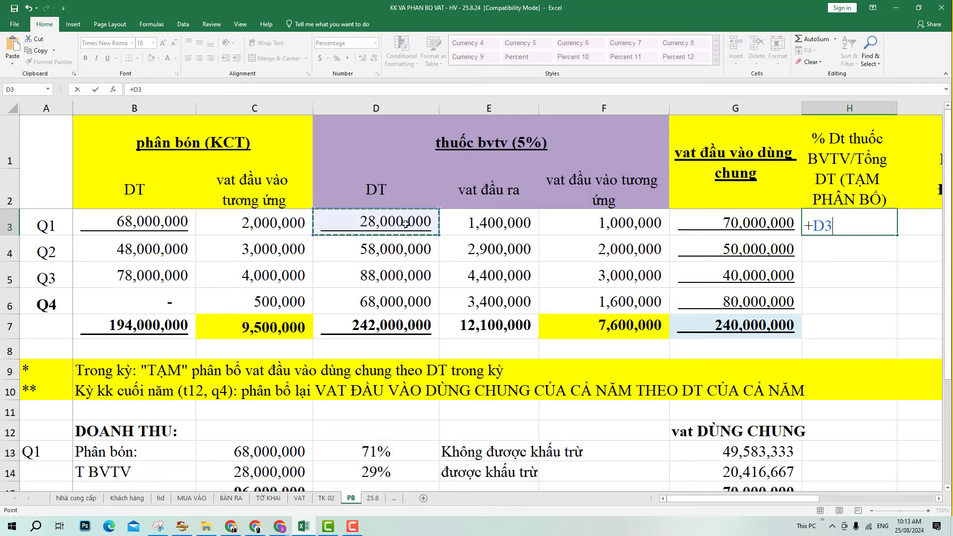
left_click(375, 228)
type("/(")
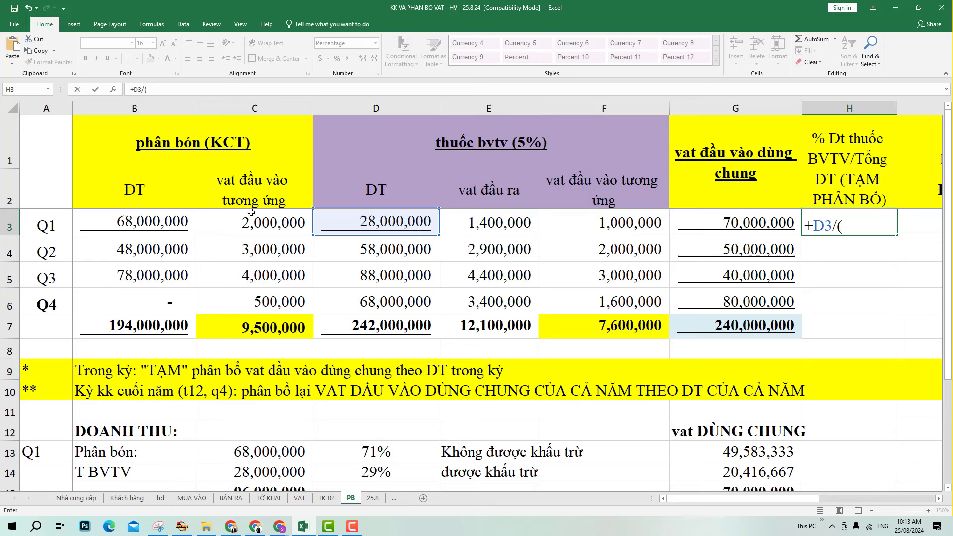
left_click(341, 217)
type("+")
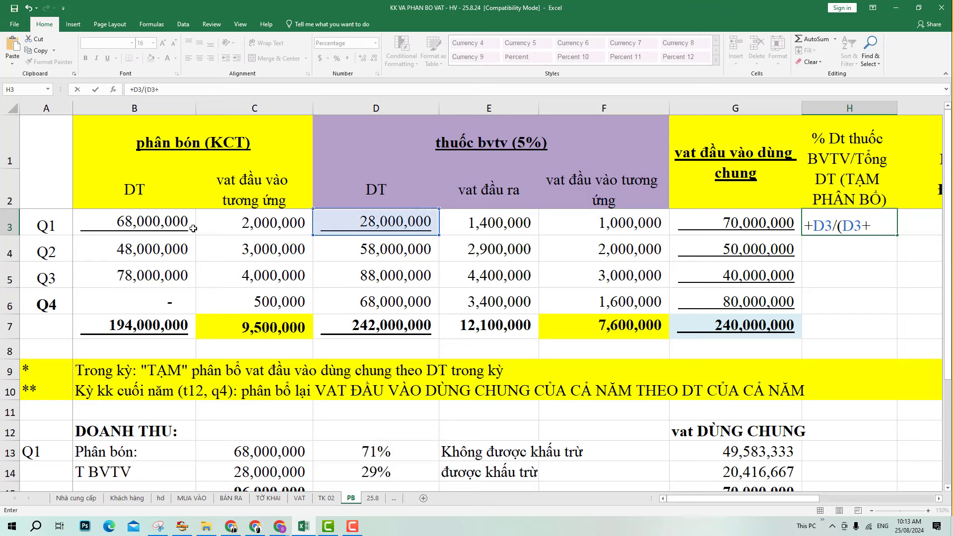
left_click(149, 223)
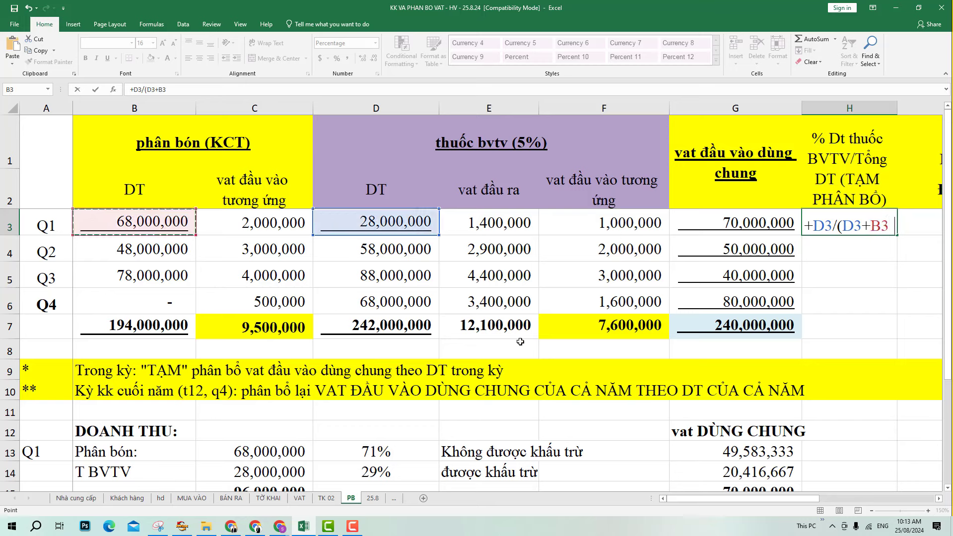
type(")")
key("Return")
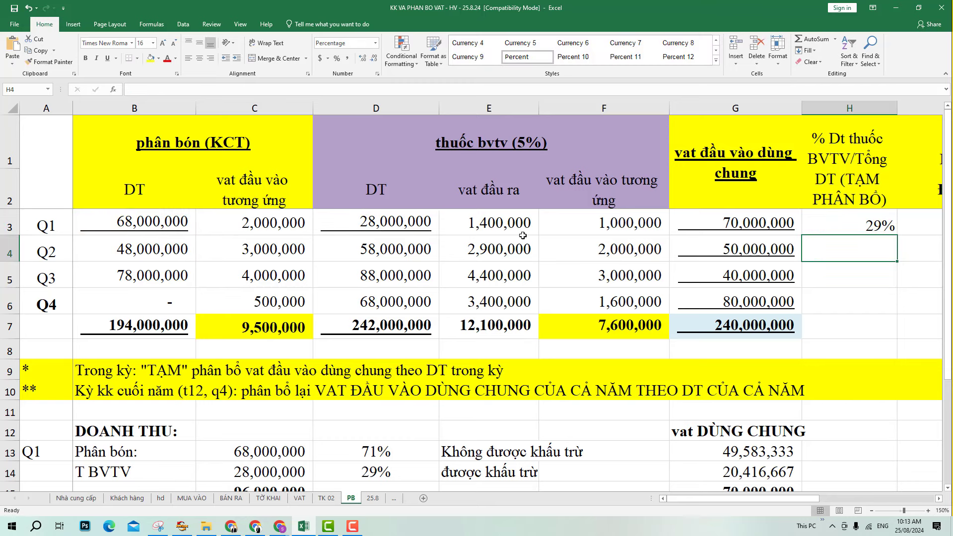
left_click(388, 224)
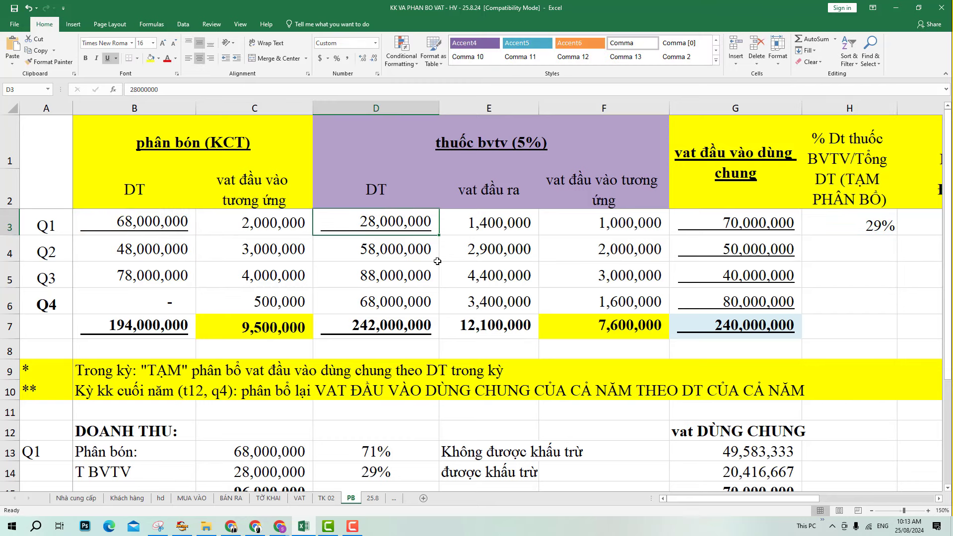
left_click(854, 226)
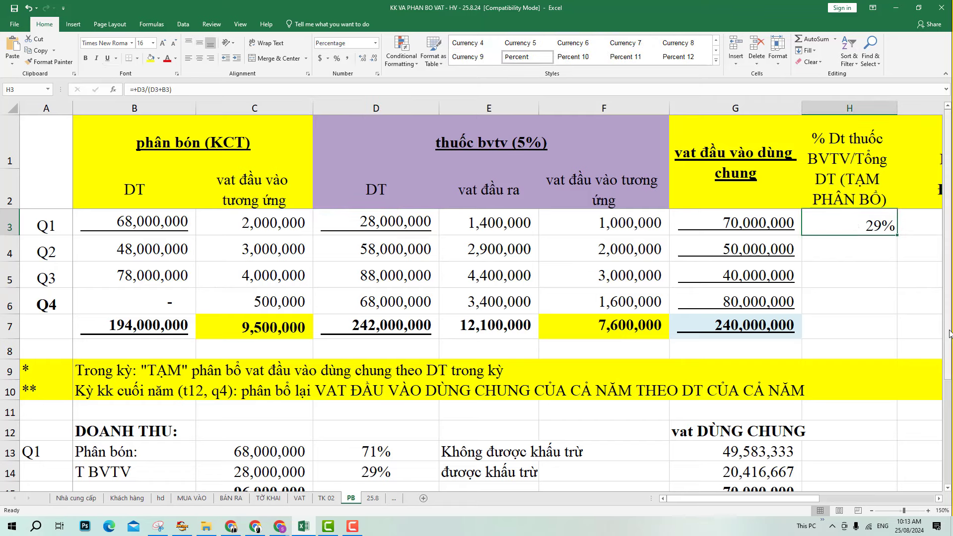
Calculate the Q1 deductible shared VAT in I3 as H3*G3.
key("Right")
key("Right")
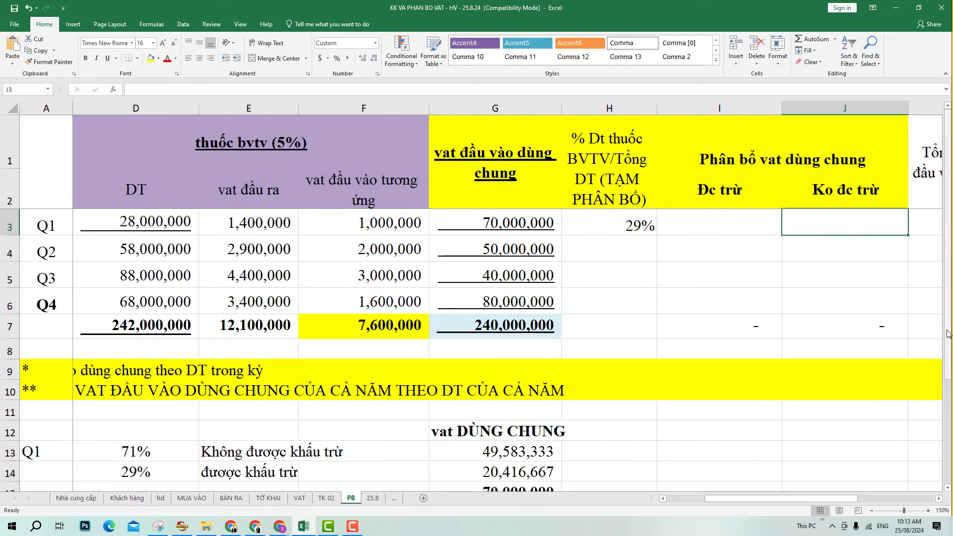
left_click(741, 225)
type("+")
left_click(589, 224)
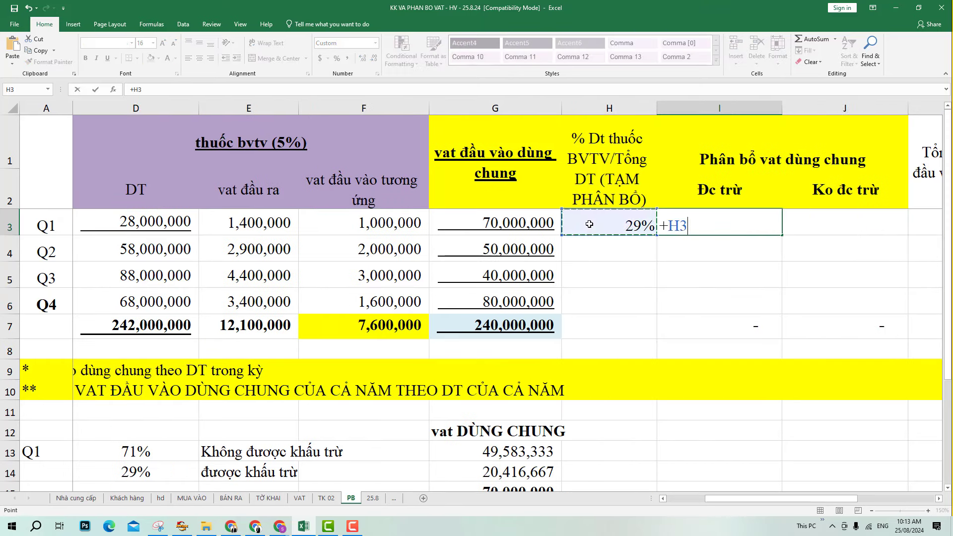
type("*")
left_click(551, 223)
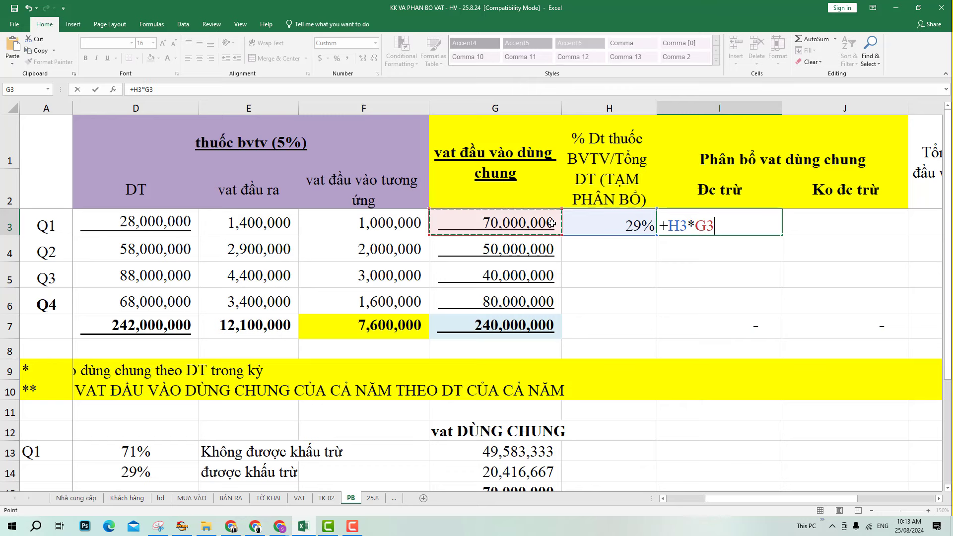
key("Return")
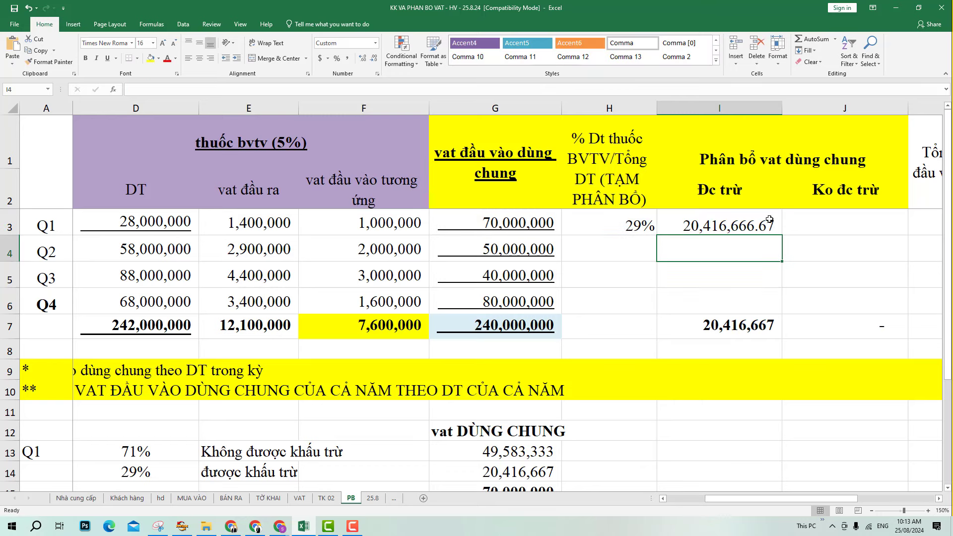
Remove the decimals from the Q1 deductible VAT amount in I3.
left_click(723, 225)
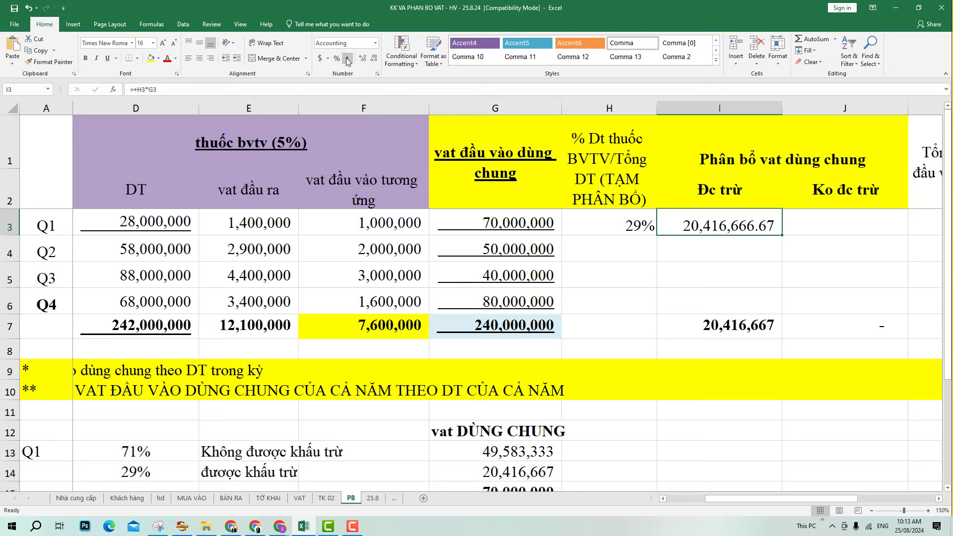
left_click(370, 60)
left_click(369, 60)
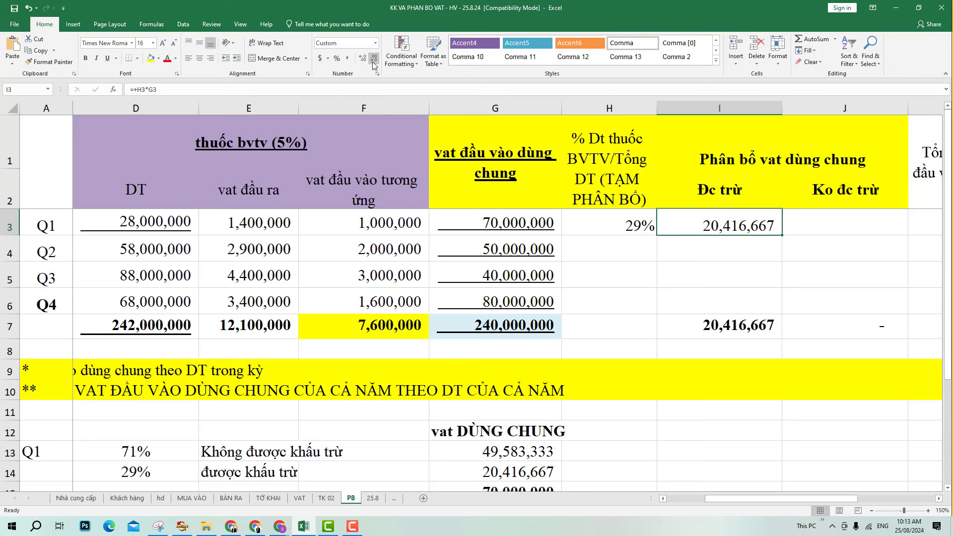
Calculate the Q1 non-deductible shared VAT in J3 as G3-I3.
left_click(861, 220)
type("+")
left_click(542, 216)
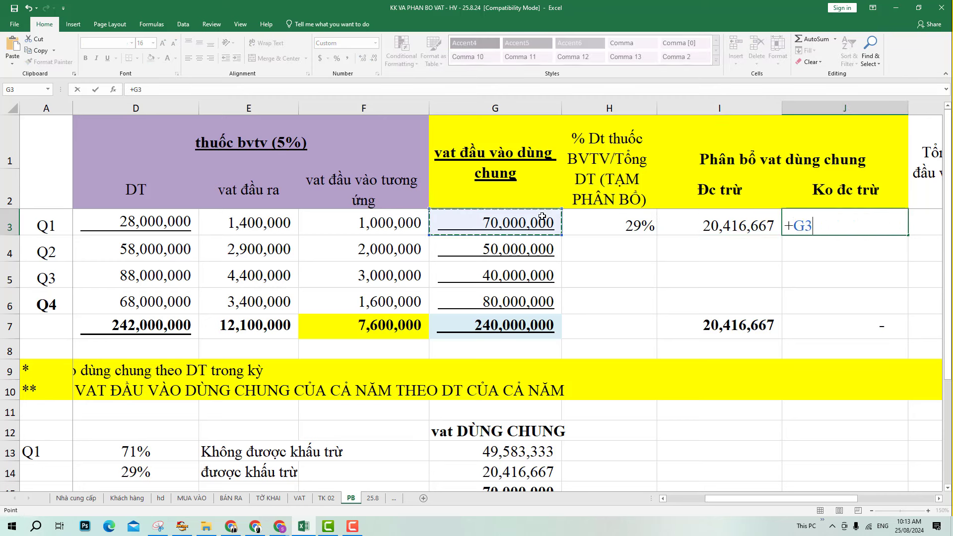
type("-")
left_click(699, 224)
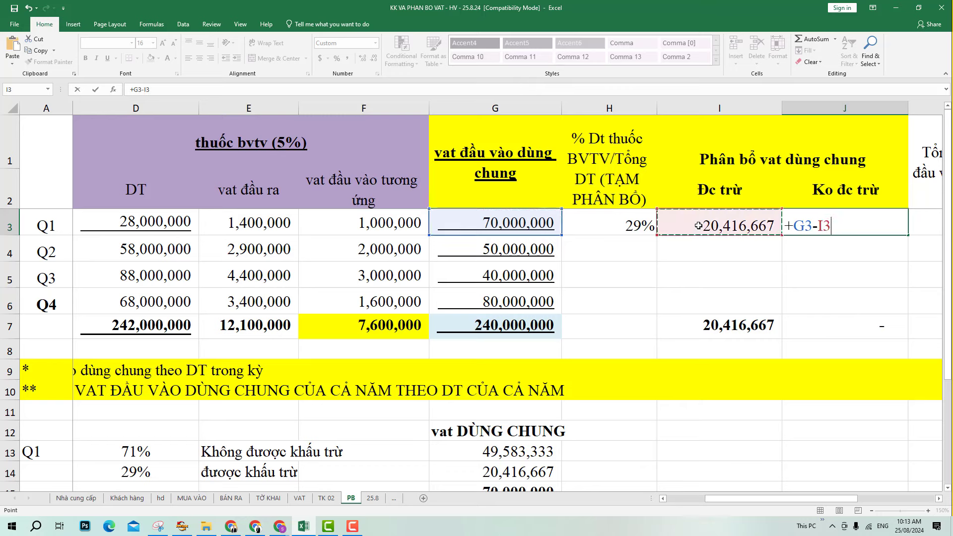
key("Return")
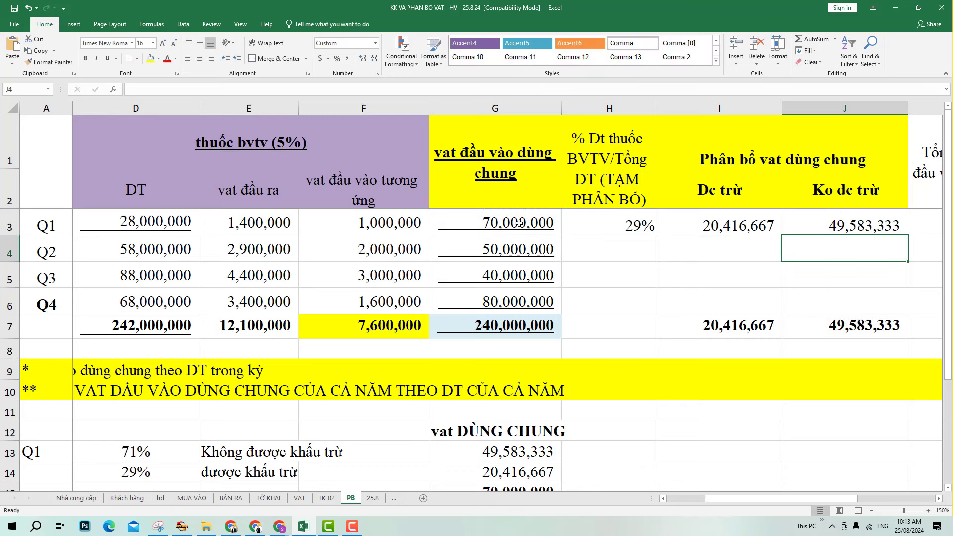
Fill the Q1 allocation formulas in H3:J3 down through the Q4 row.
left_click_drag(515, 222, 724, 226)
left_click(724, 225)
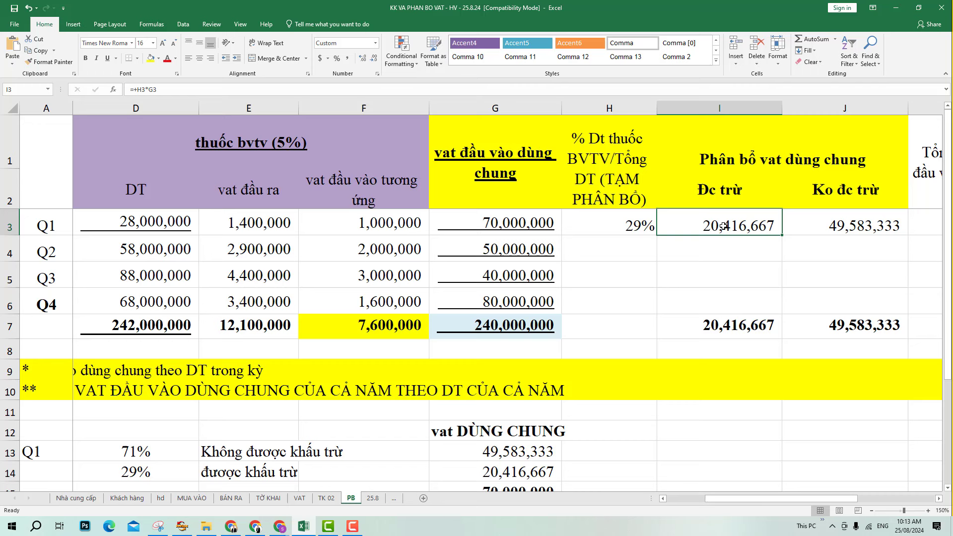
left_click(816, 229)
left_click(643, 226)
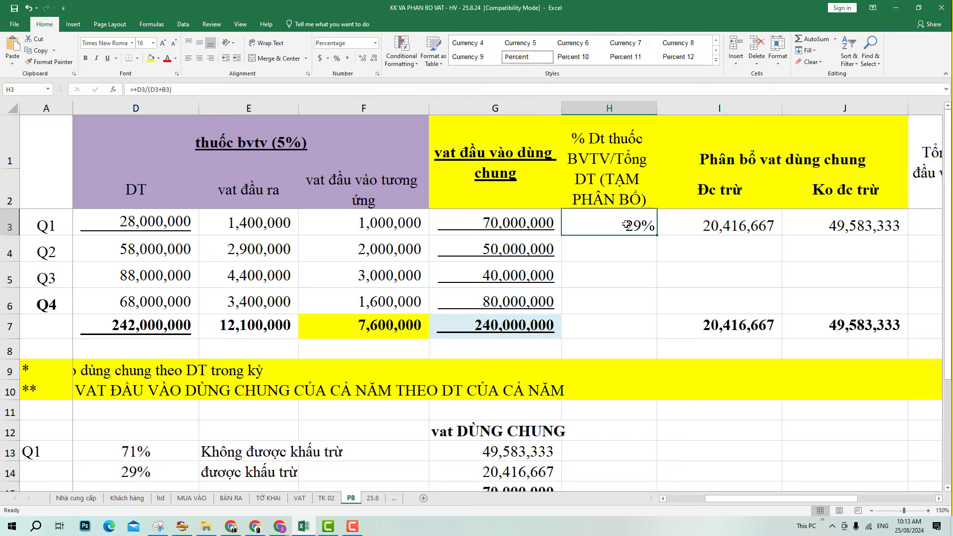
mouse_move(626, 224)
left_mouse_down()
mouse_move(688, 252)
mouse_move(635, 225)
mouse_move(843, 227)
left_mouse_up()
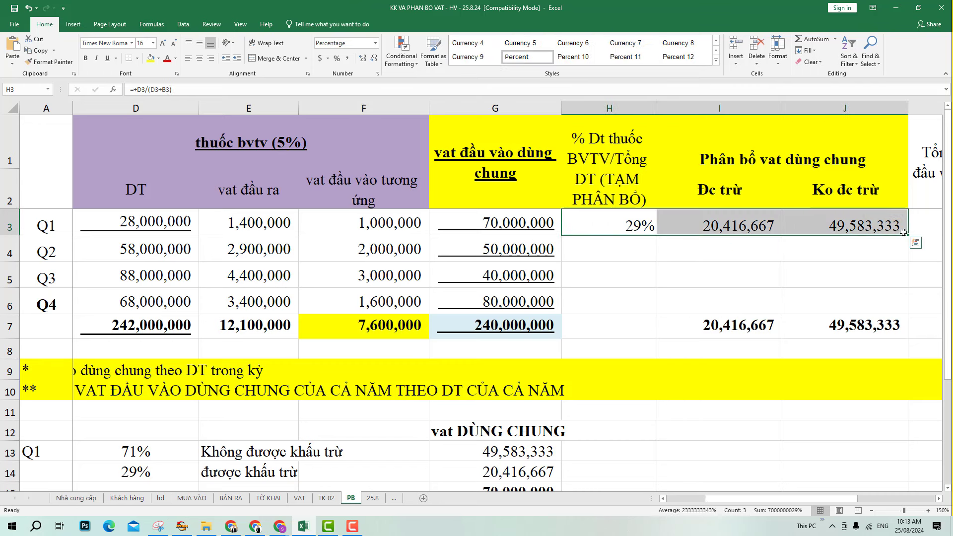
left_click_drag(908, 236, 908, 309)
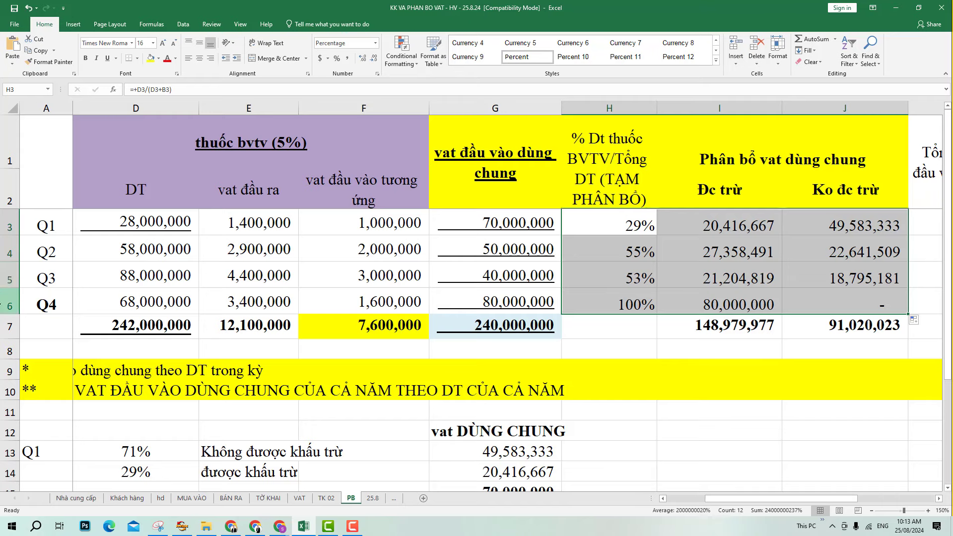
Examine how the Q4 fertilizer and crop-protection revenues and the shared VAT in row 6 lead to the Q4 allocation in H6:J6.
left_click(10, 303)
left_click_drag(776, 498, 736, 498)
left_click(124, 296)
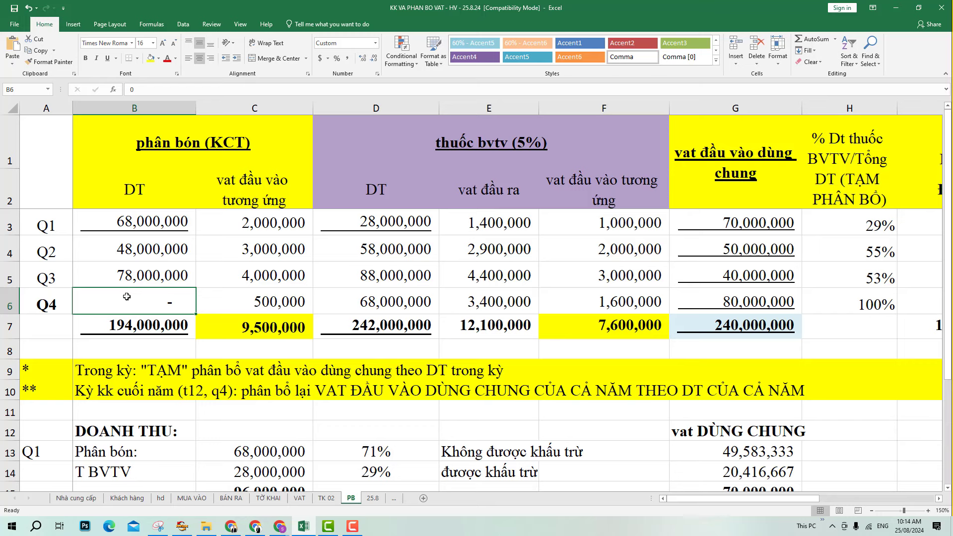
left_click(735, 307)
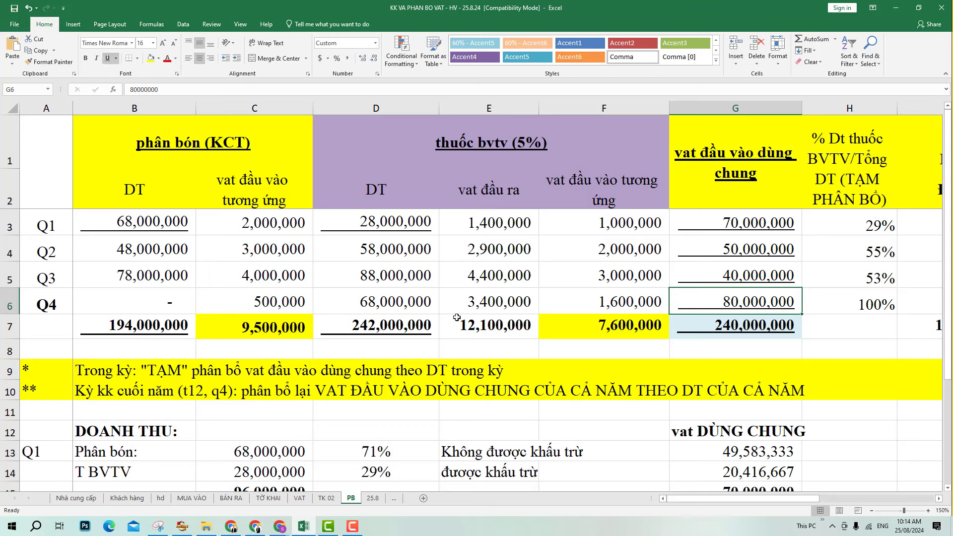
left_click(405, 306)
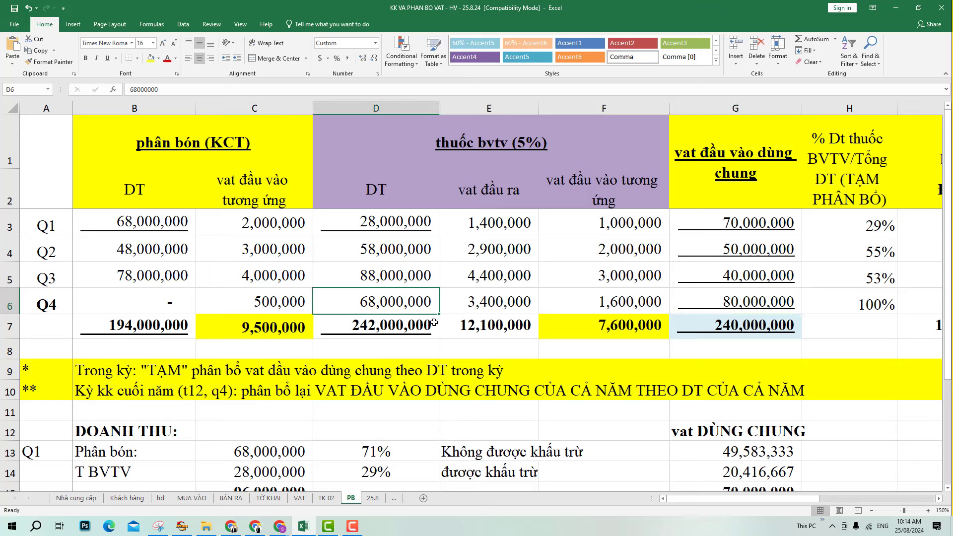
left_click(163, 311)
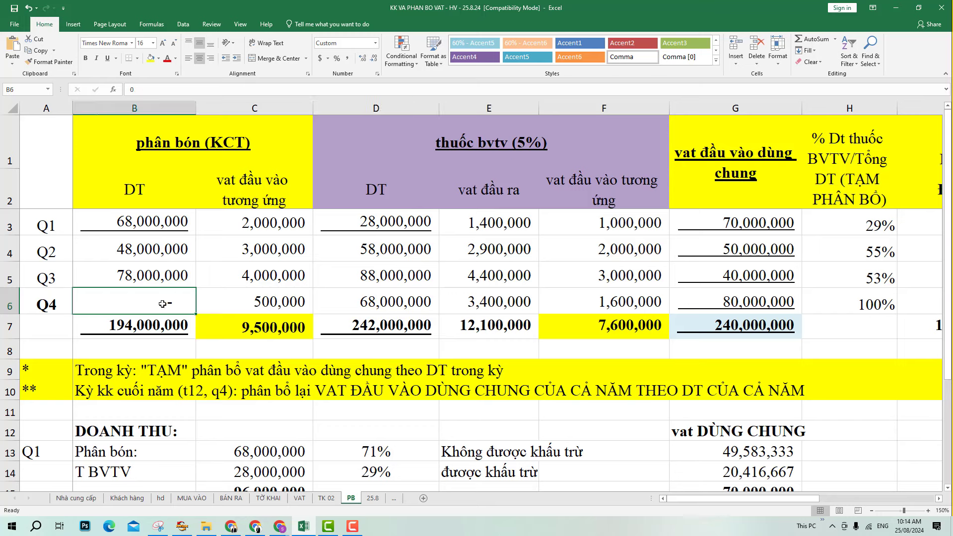
left_click(395, 307)
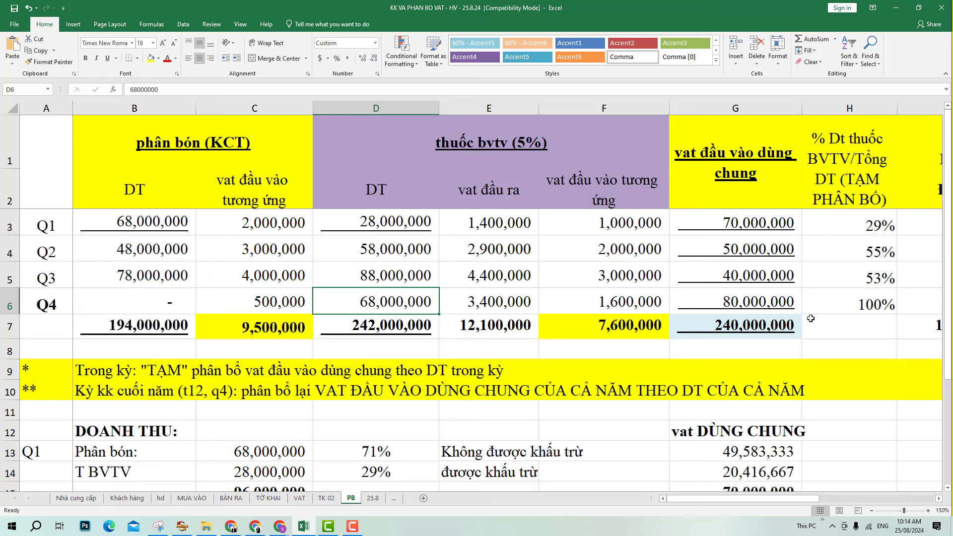
left_click(781, 301)
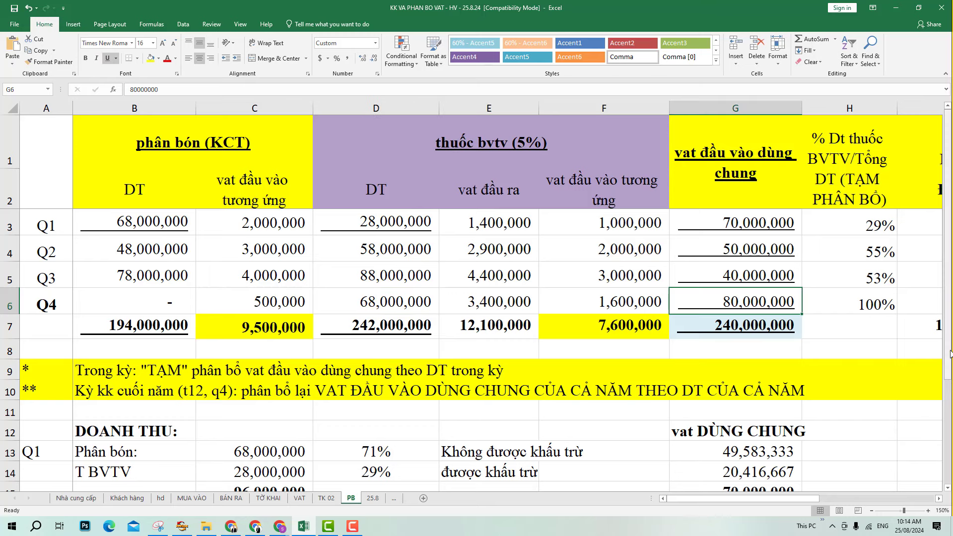
key("Right")
key("Right")
key("Right")
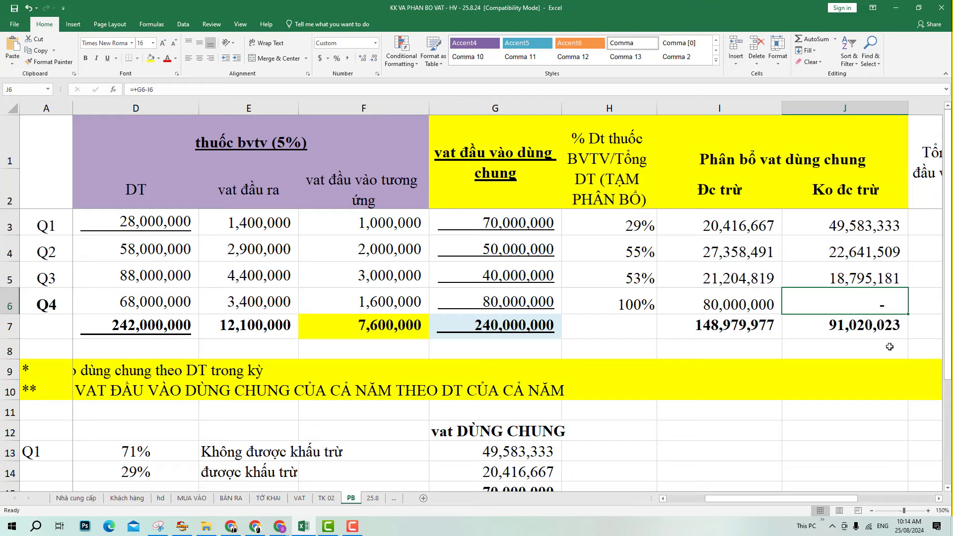
key("Right")
key("Right")
key("Right")
key("Right")
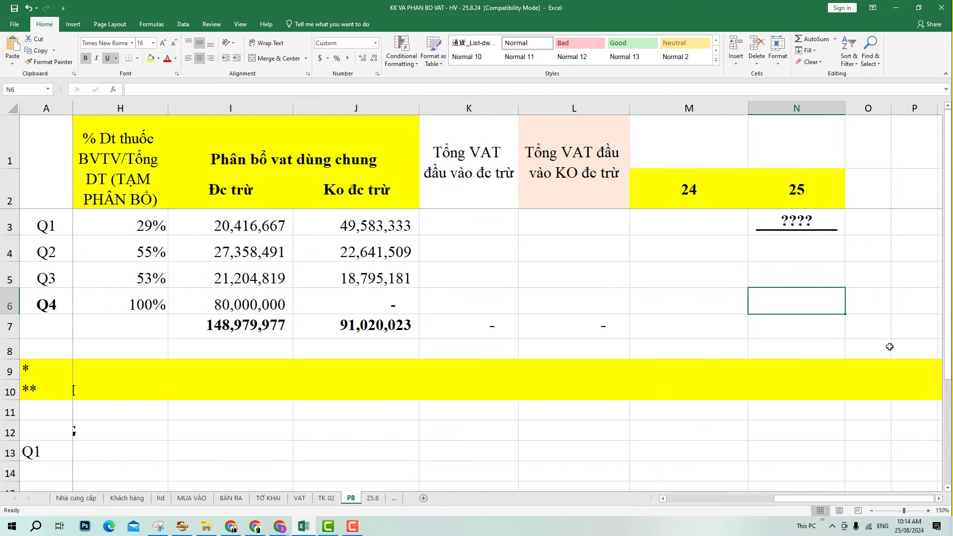
left_click(488, 177)
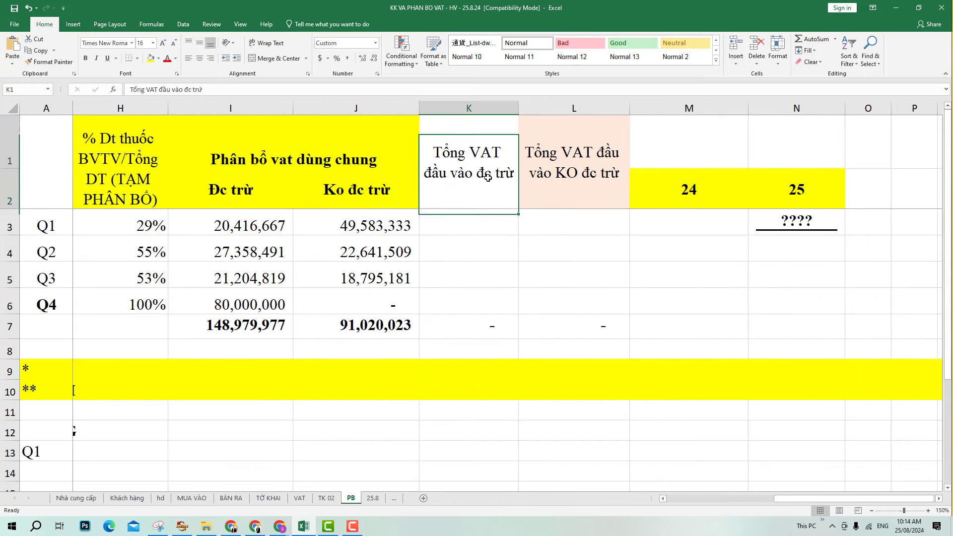
left_click_drag(446, 223, 427, 216)
type("+")
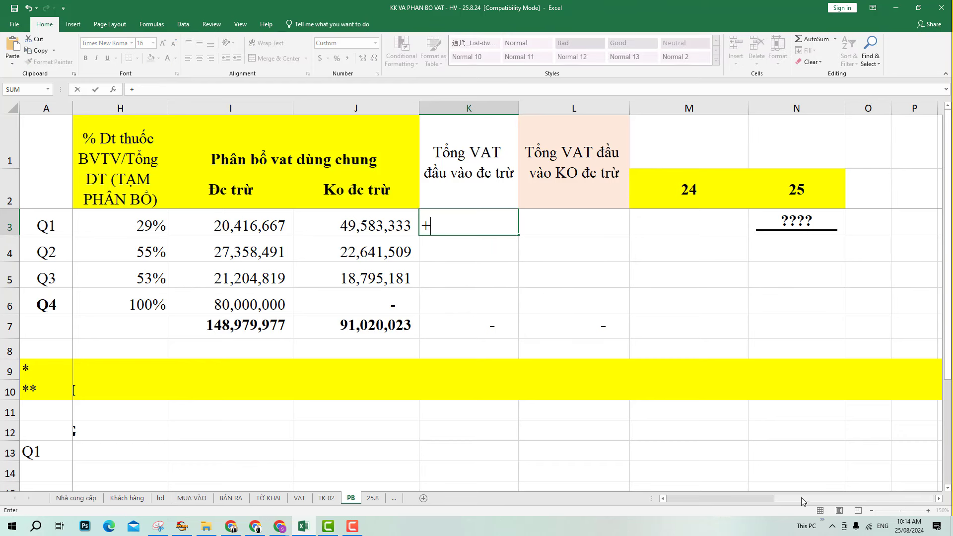
key("Escape")
key("Down")
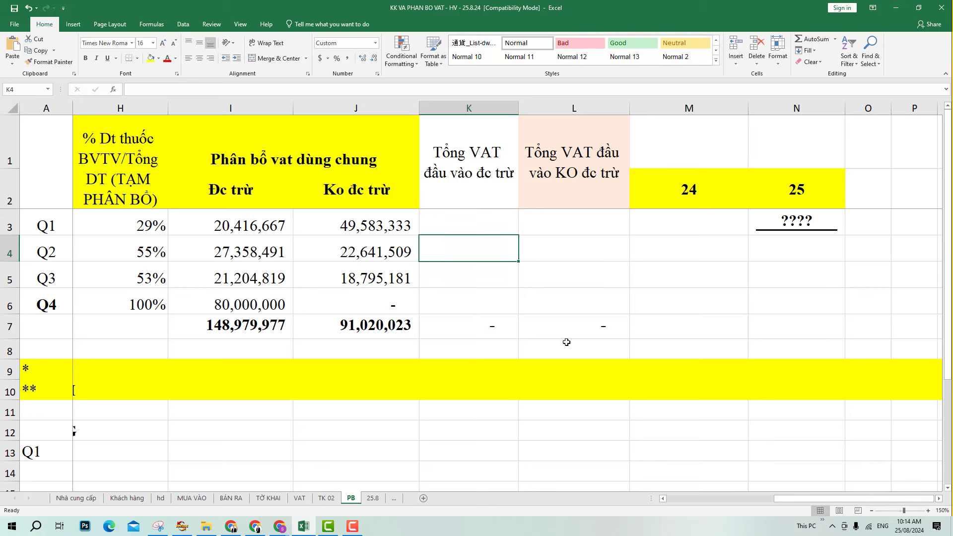
Hide columns K and L, the total deductible and non-deductible input VAT columns.
left_click(704, 219)
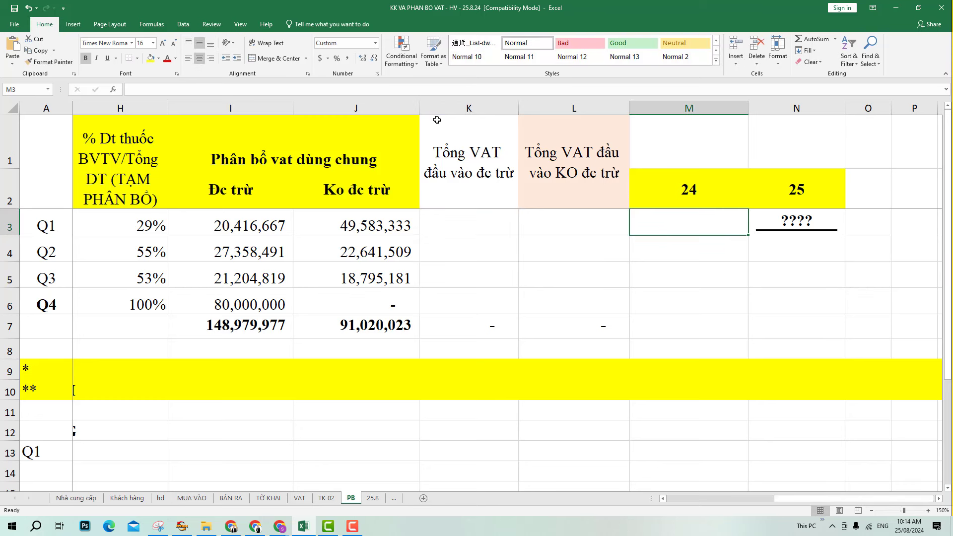
left_click_drag(522, 110, 514, 109)
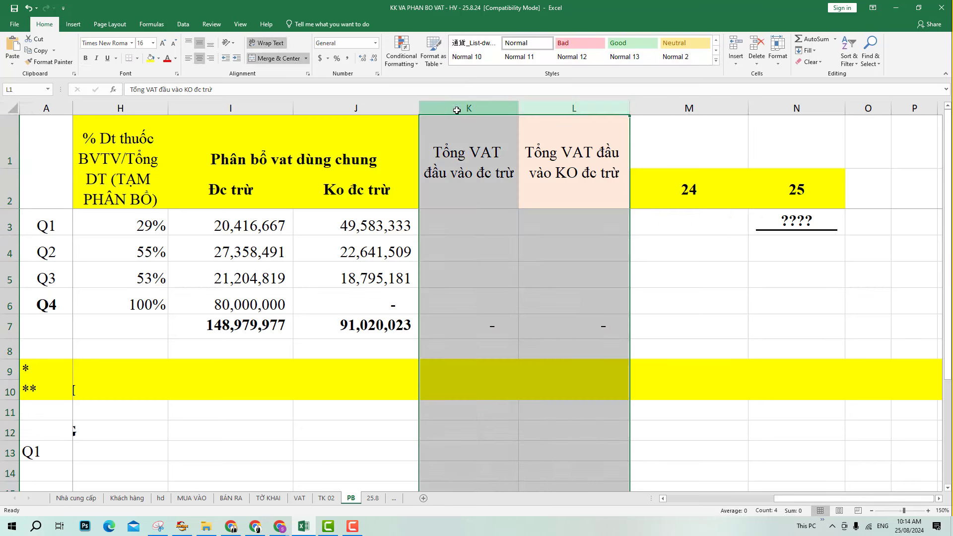
right_click(526, 120)
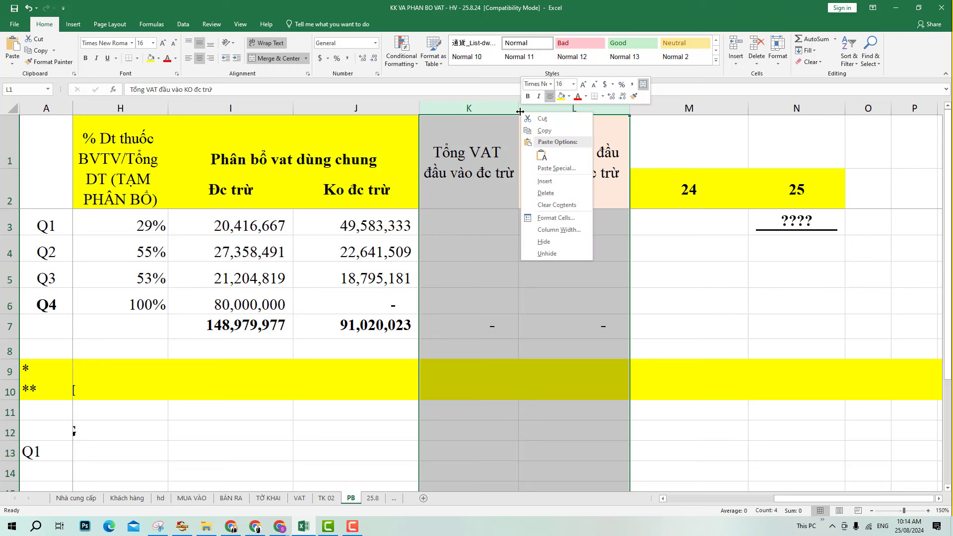
left_click(544, 245)
Calculate the Q1 total input VAT for indicator 24 in M3 as C3+F3+G3.
double_click(487, 224)
type("+")
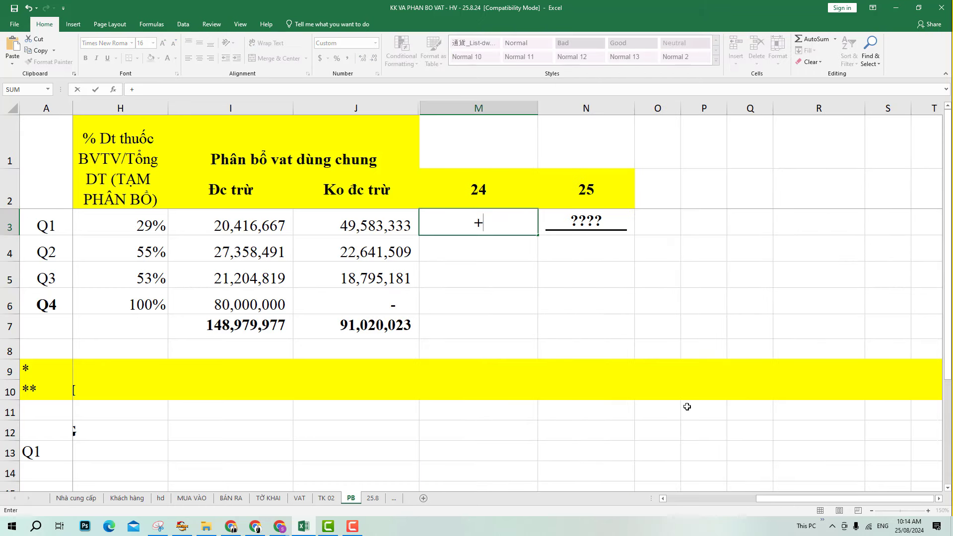
left_click_drag(809, 499, 677, 510)
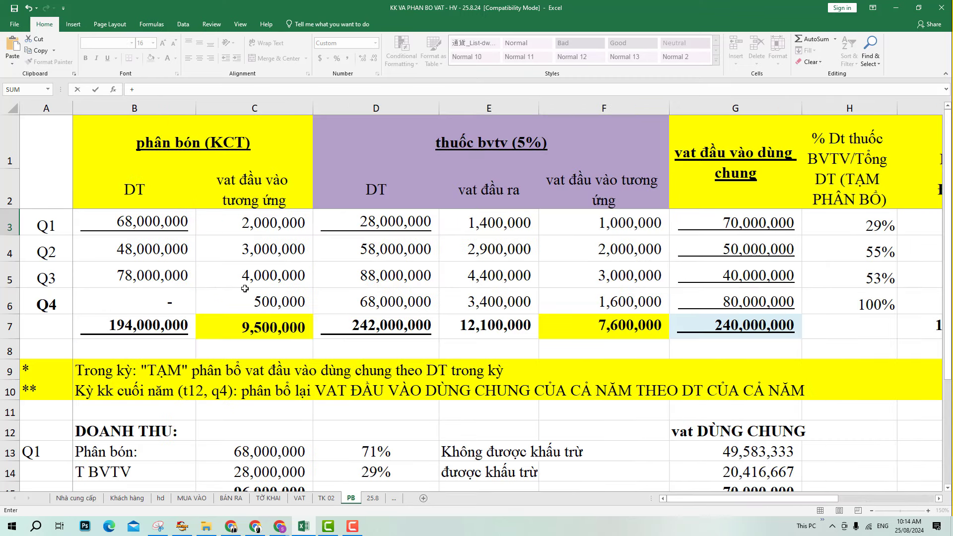
left_click(258, 226)
type("+")
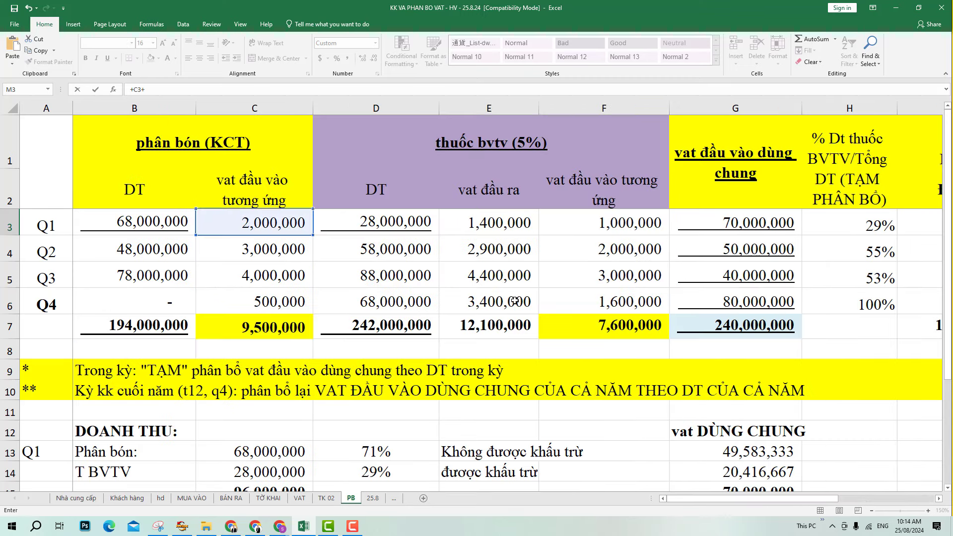
left_click(645, 223)
type("+")
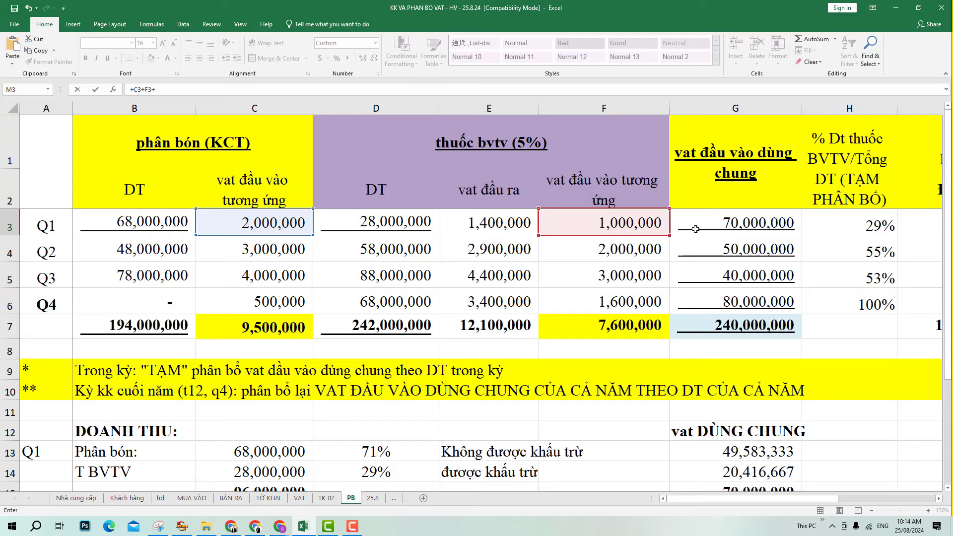
left_click(697, 223)
key("Return")
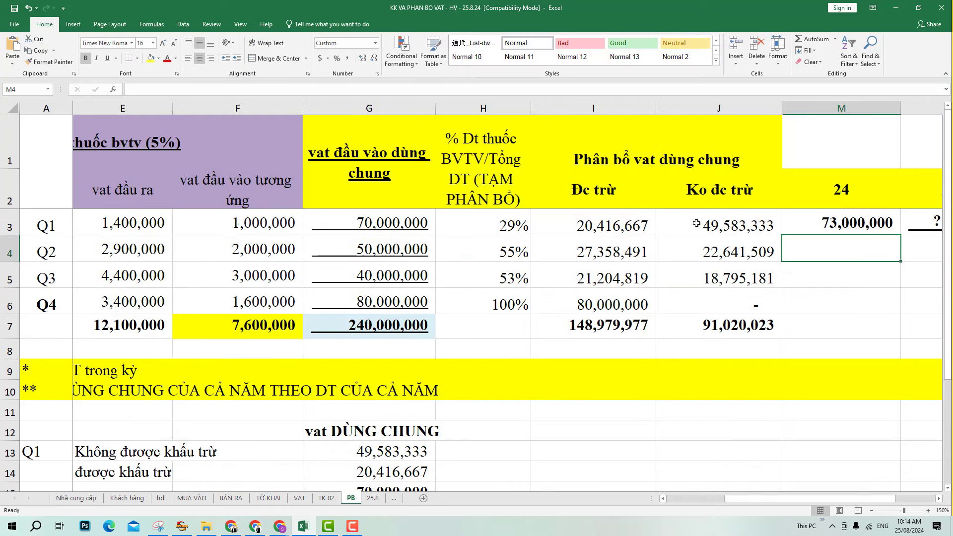
Calculate the Q1 deductible input VAT for indicator 25 in N3 as M3-C3-J3.
key("Up")
key("Right")
type("+")
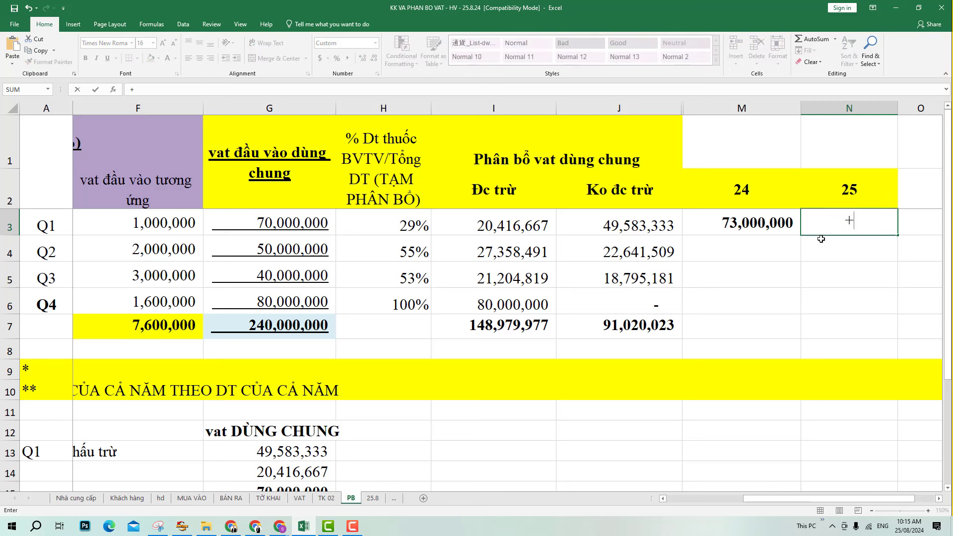
left_click(746, 220)
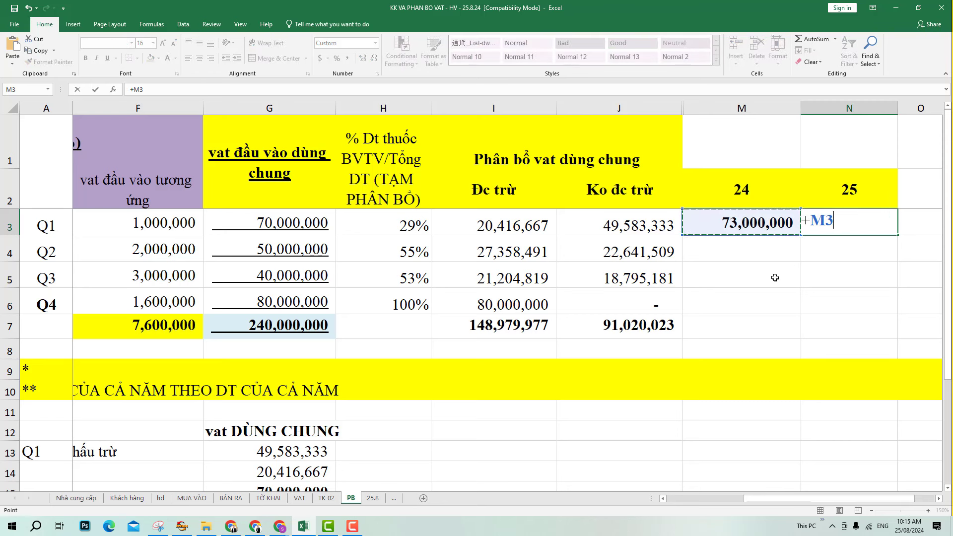
type("-")
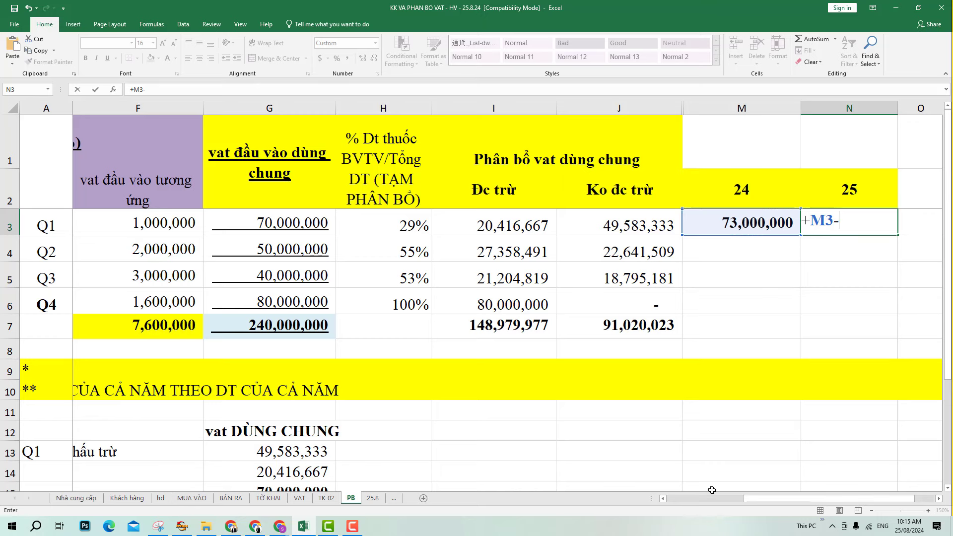
left_click_drag(750, 498, 656, 500)
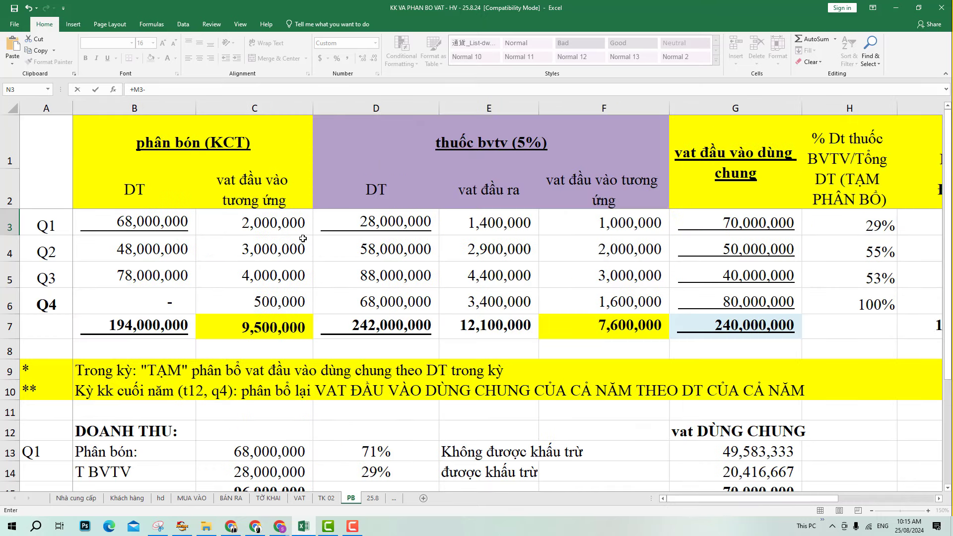
left_click(250, 220)
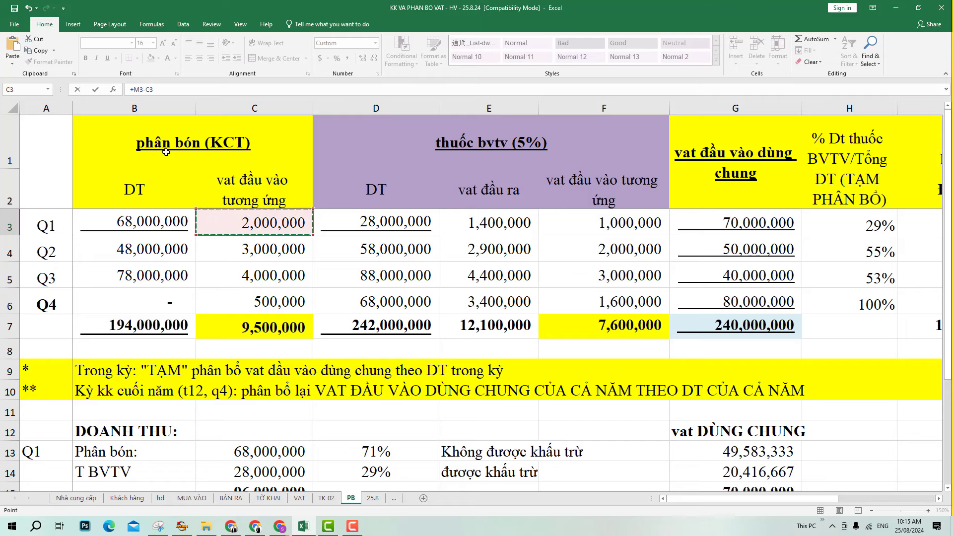
type("-")
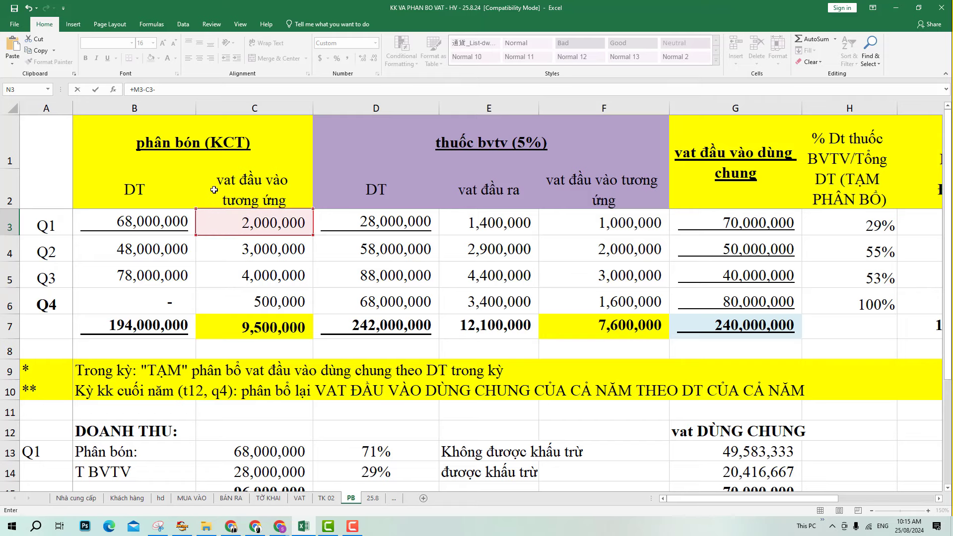
left_click_drag(757, 499, 784, 502)
left_click(483, 226)
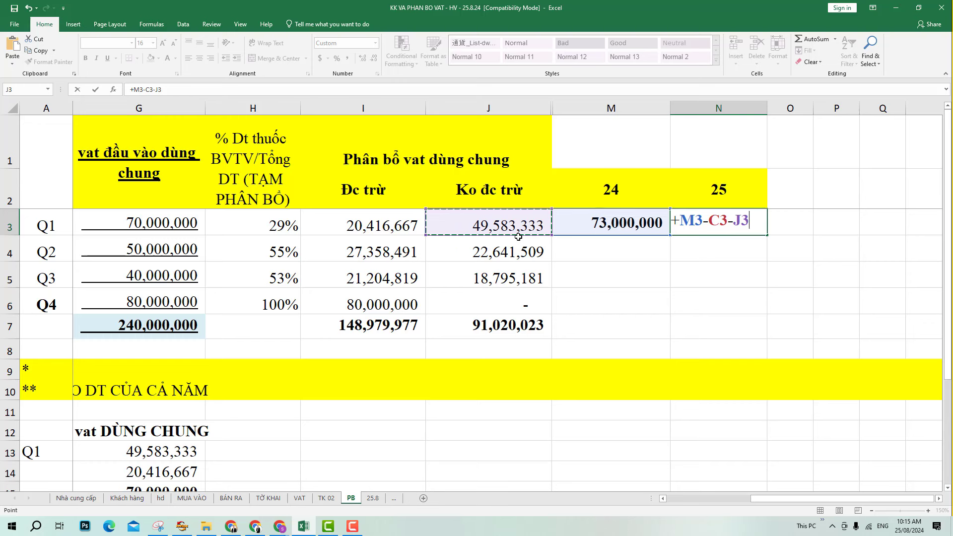
key("Return")
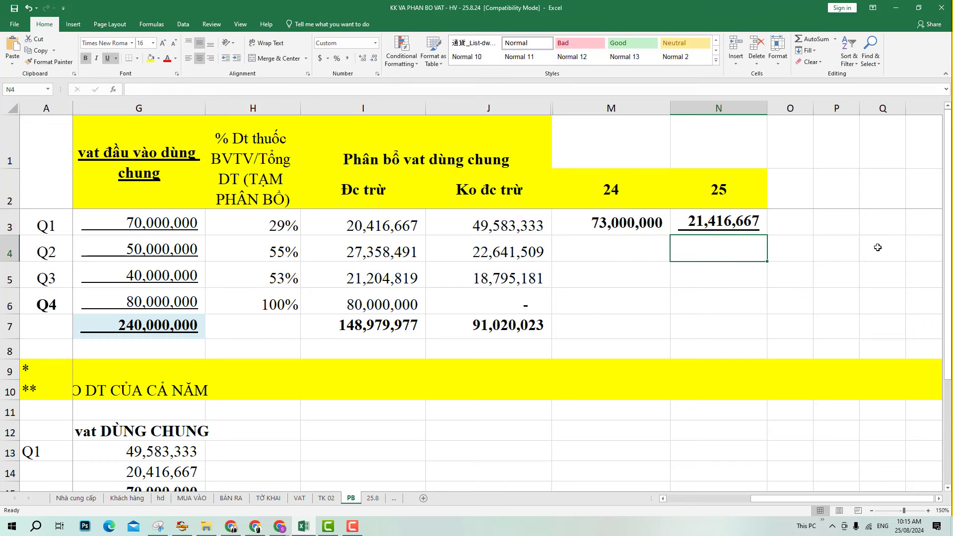
Fill the Q1 formulas for indicators 24 and 25 in M3:N3 down through the Q4 row.
left_click(718, 230)
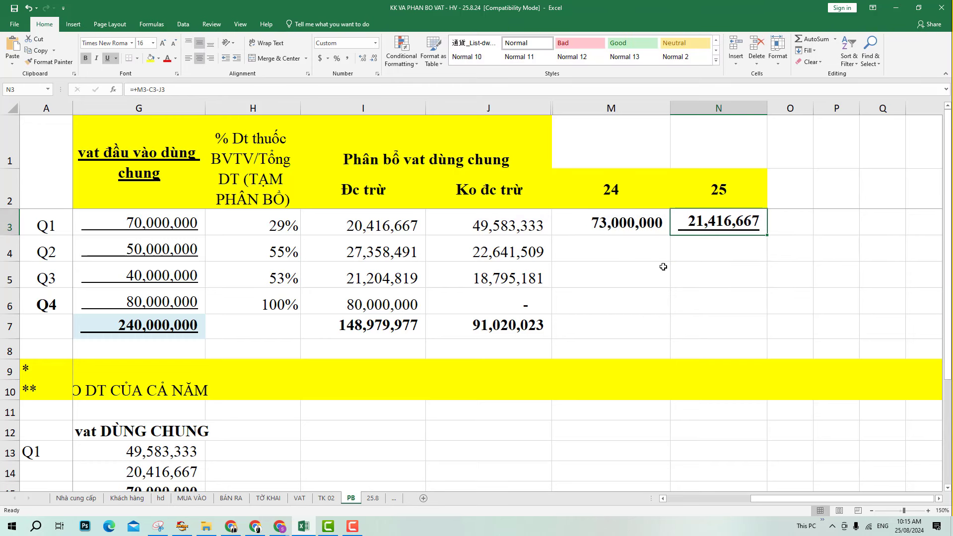
left_click(640, 221)
left_click_drag(640, 222, 753, 310)
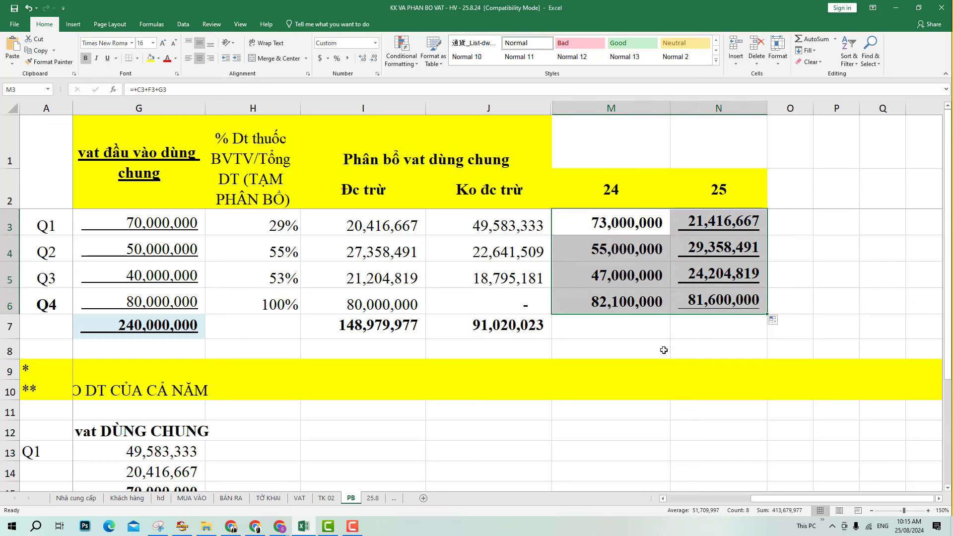
left_click(659, 349)
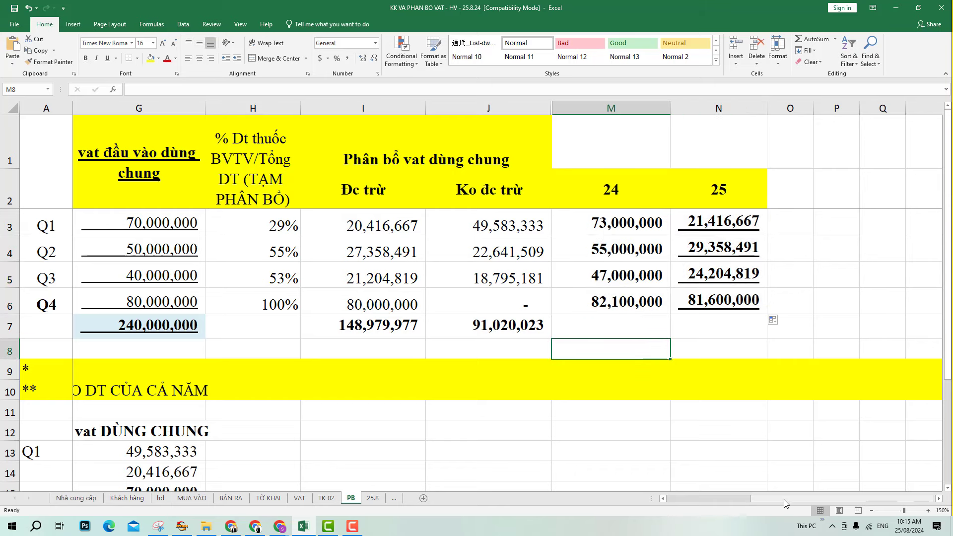
Examine how the Q1 fertilizer, crop-protection and shared input VAT and the non-deductible share in J3 feed indicators 24 and 25.
left_click_drag(784, 499, 632, 511)
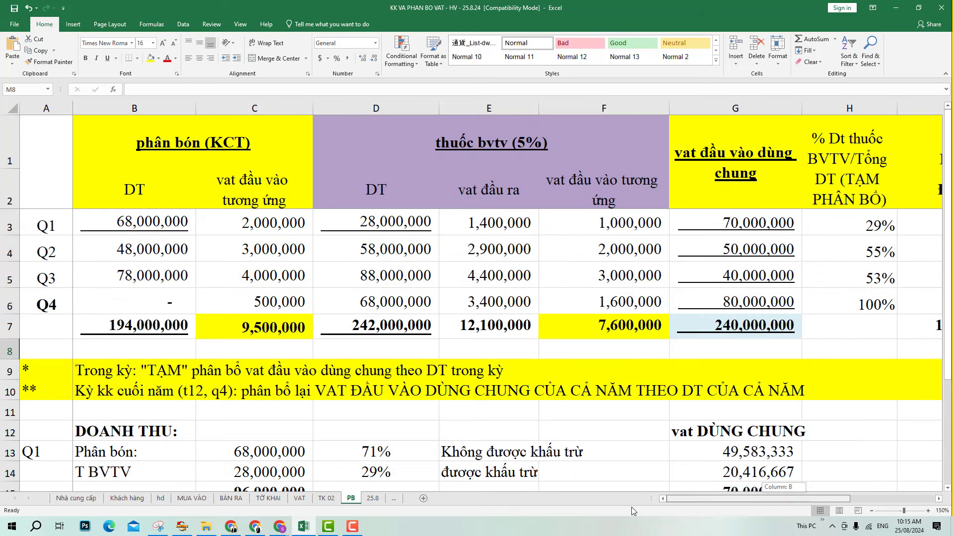
left_click_drag(792, 513, 875, 512)
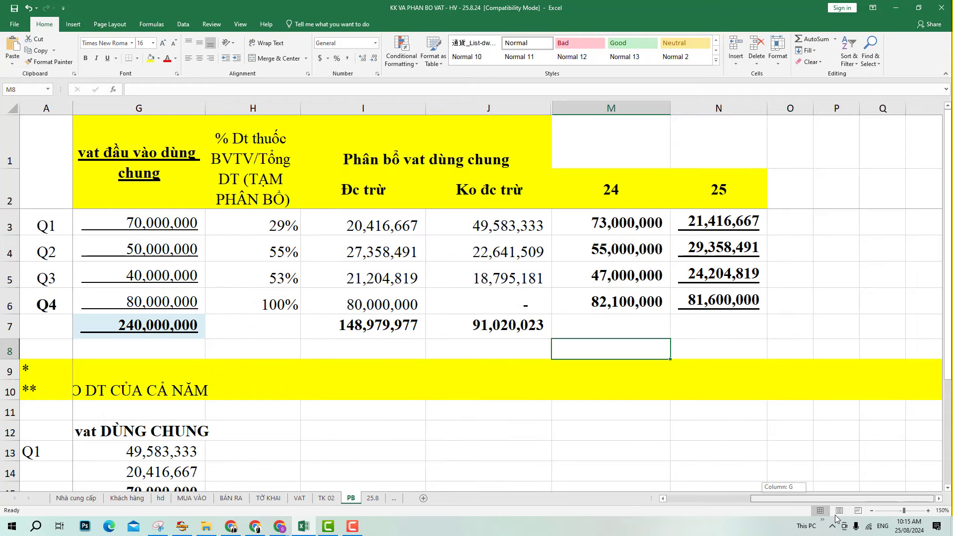
left_click(749, 326)
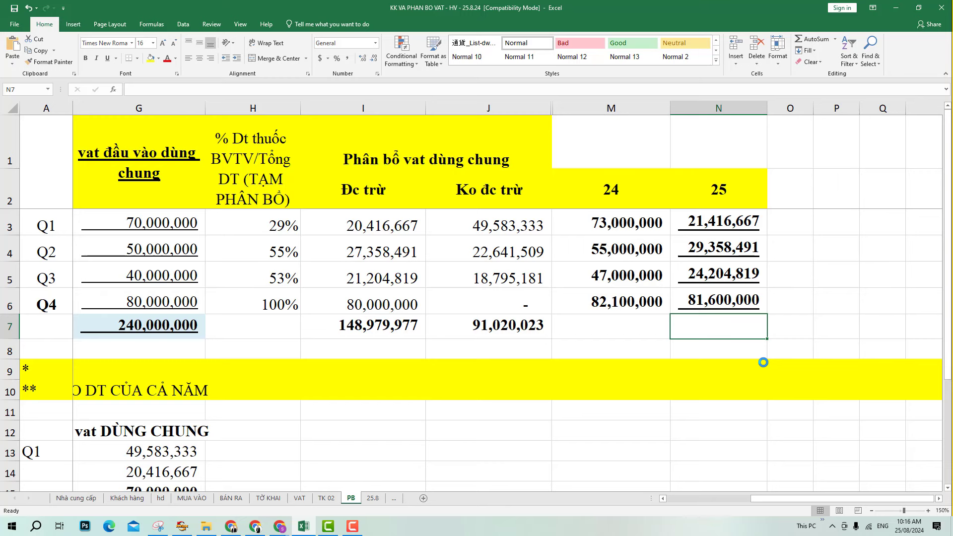
left_click_drag(742, 504, 660, 503)
left_click(276, 222)
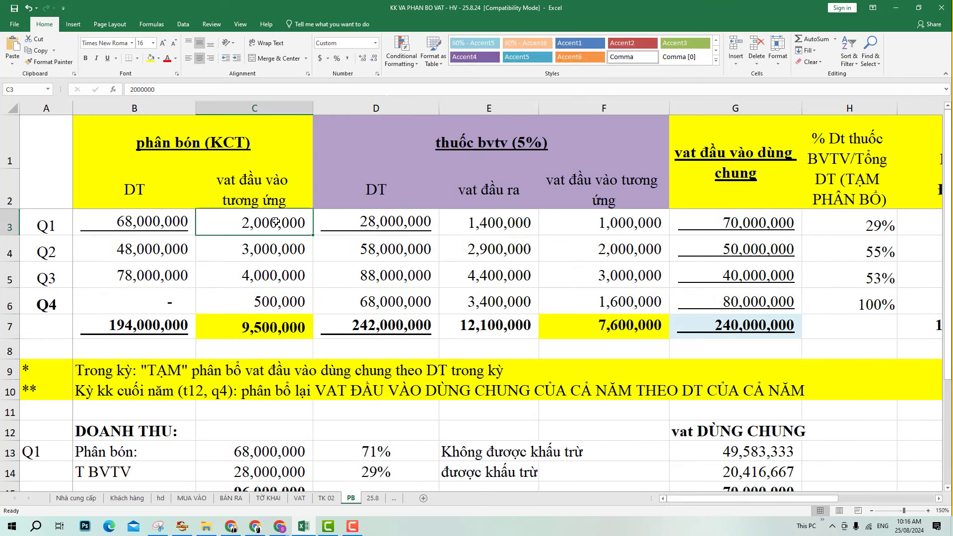
left_click(643, 232)
left_click(730, 225)
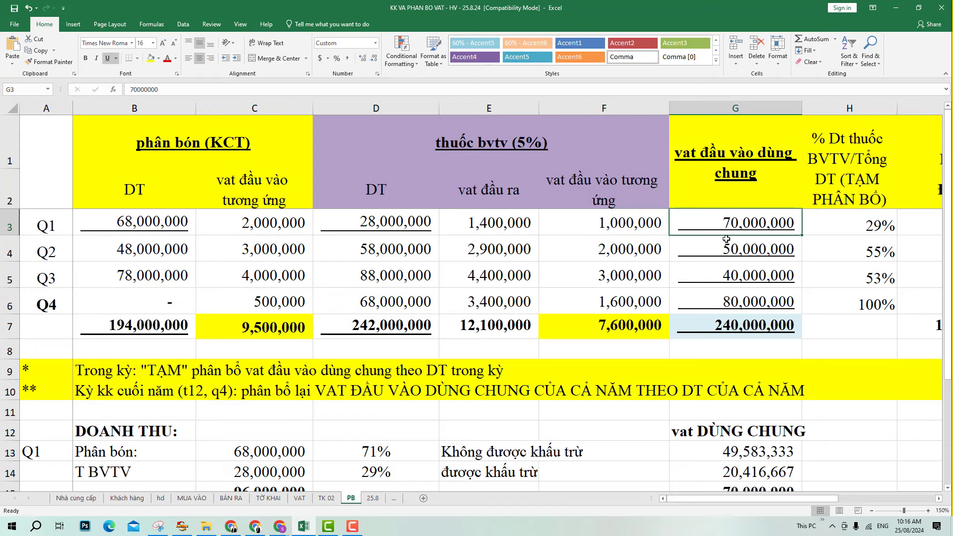
left_click_drag(817, 498, 893, 497)
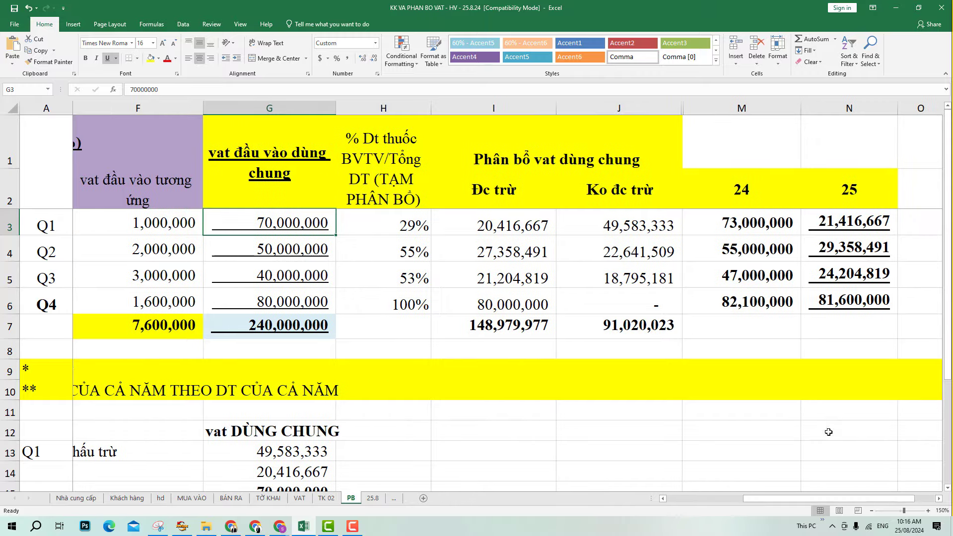
left_click(841, 221)
left_click(760, 225)
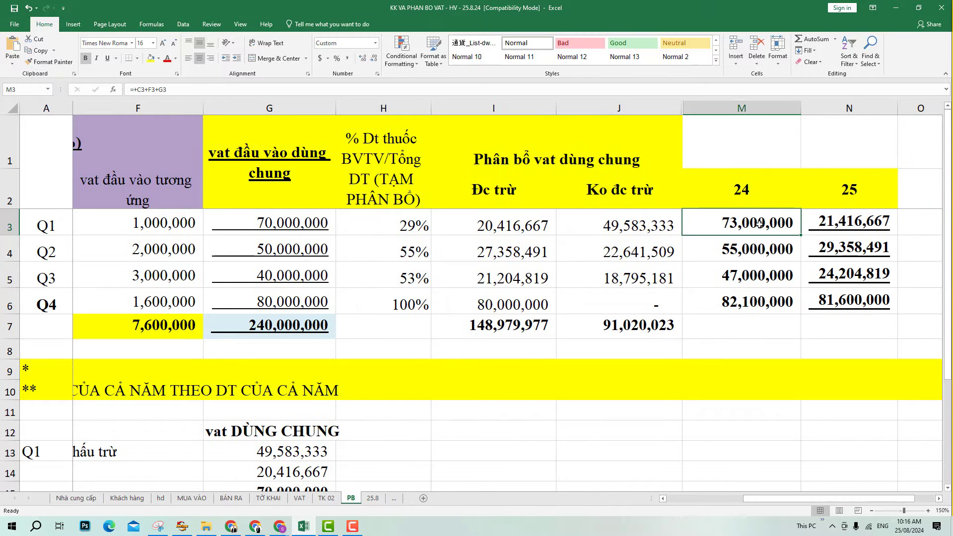
left_click(642, 224)
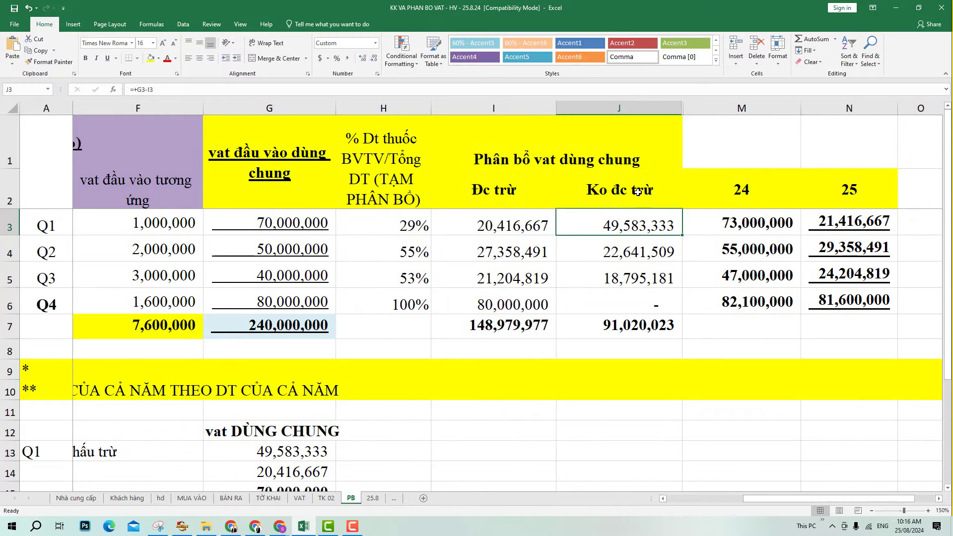
left_click_drag(620, 191, 640, 251)
left_click_drag(741, 498, 667, 500)
left_click(281, 213)
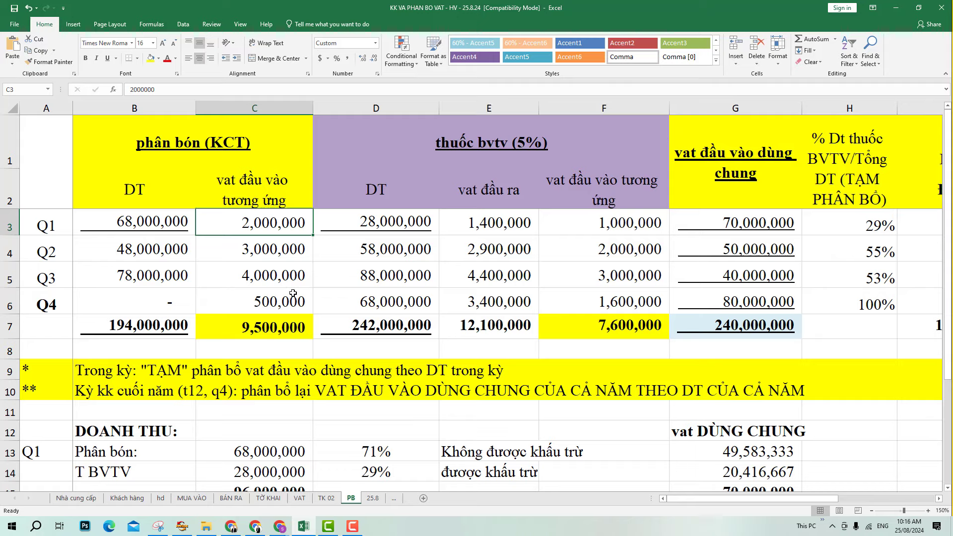
Switch to the Google Meet call and send the message "25" in the meeting chat.
mouse_move(279, 526)
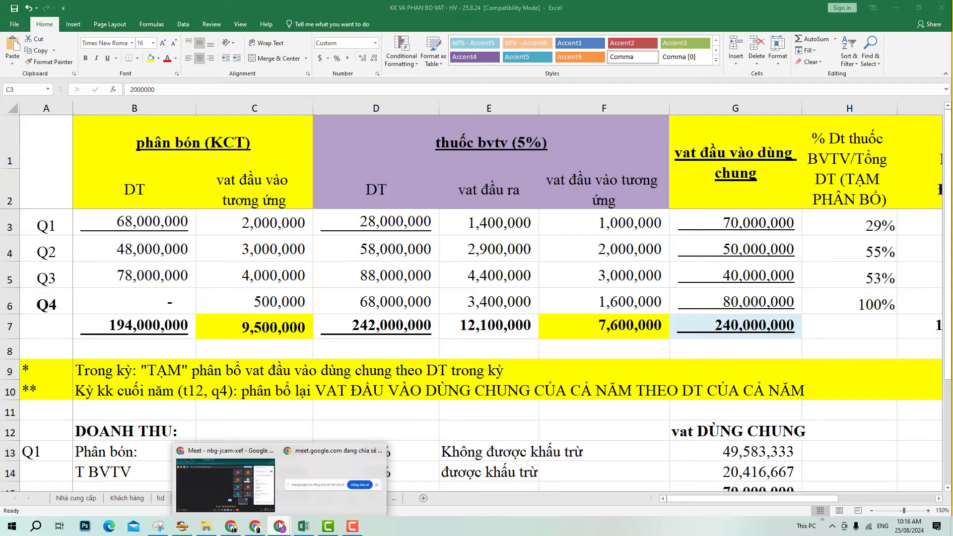
left_click(204, 464)
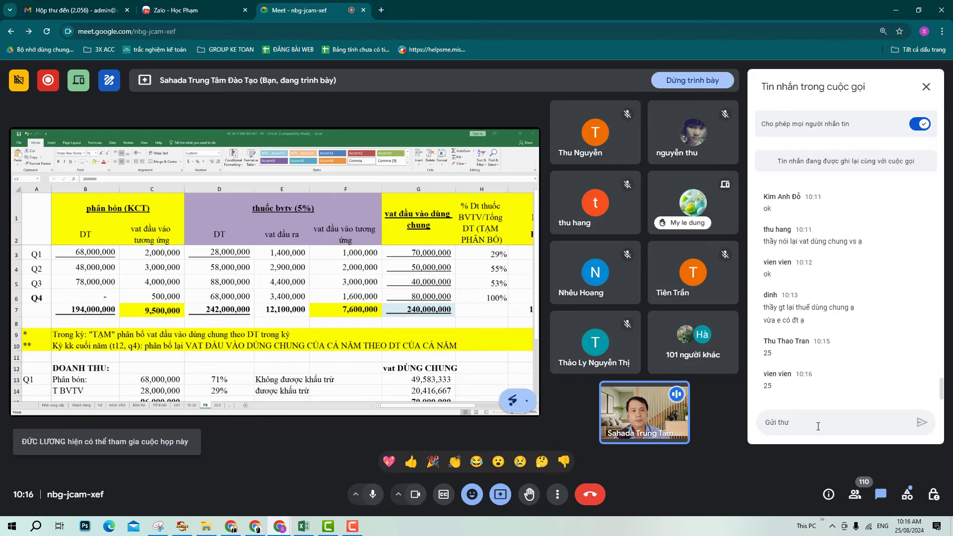
type("25")
key("Return")
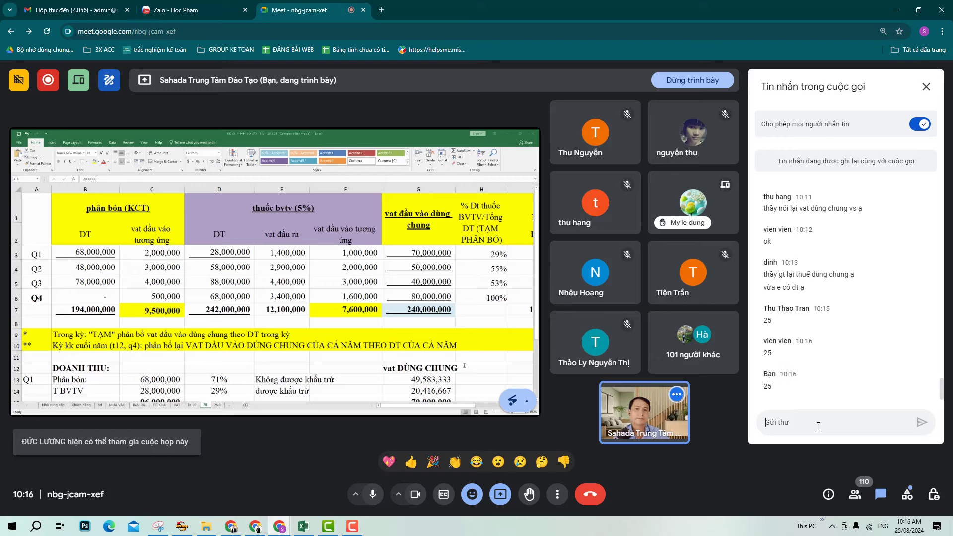
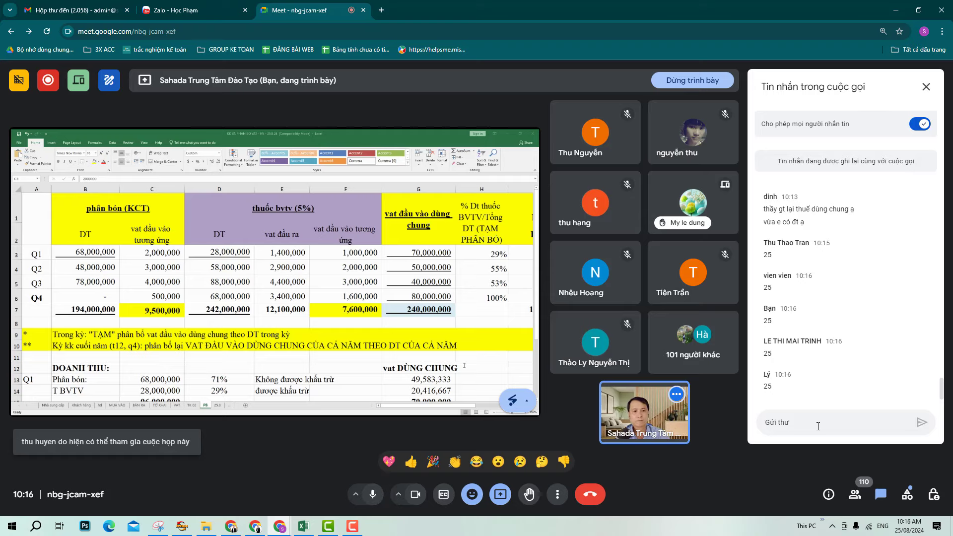
Switch between the meeting and Zalo, ending on the KTTH Excel community conversation.
left_click(193, 5)
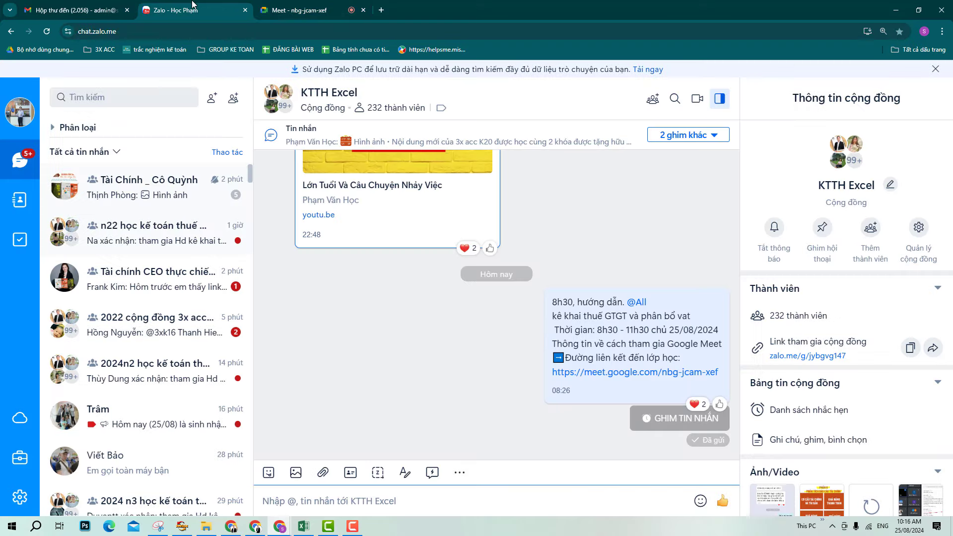
left_click(298, 10)
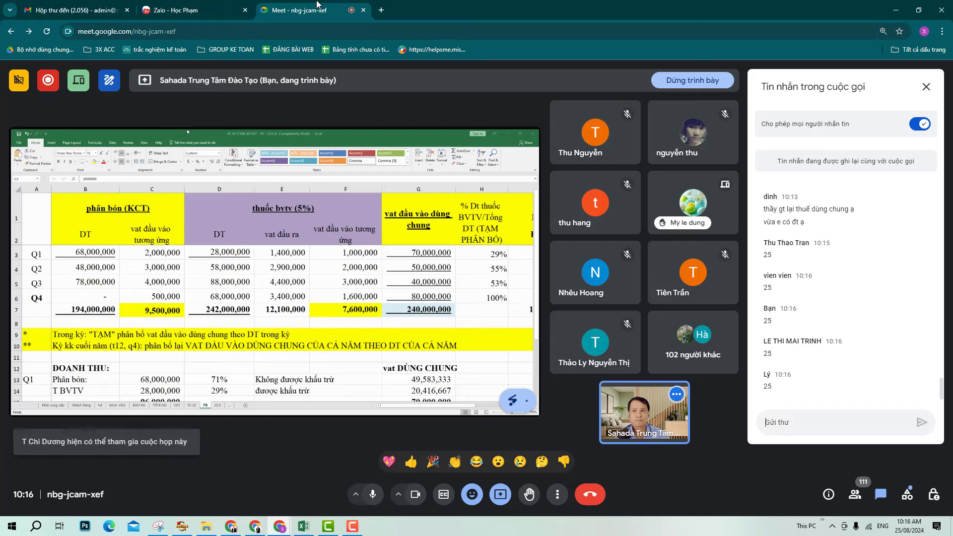
left_click(206, 4)
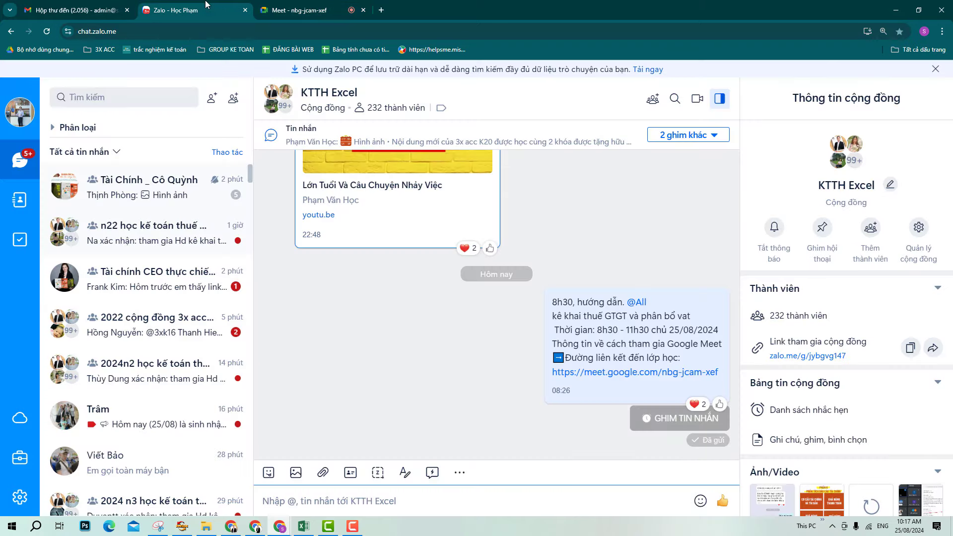
Switch to the Excel workbook and examine the Q1–Q4 rows, the Q4 shared input VAT and its annual total.
left_click(298, 10)
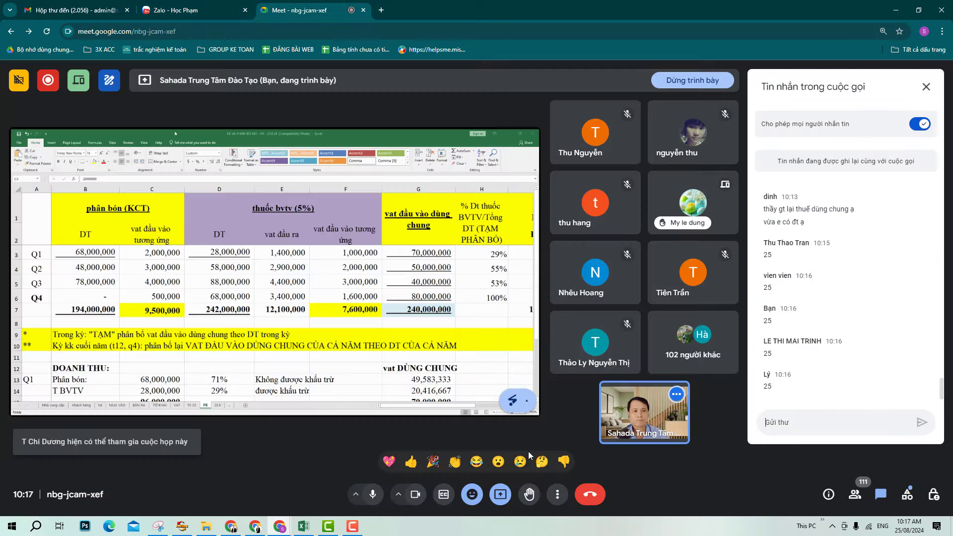
left_click(303, 526)
left_click(7, 227)
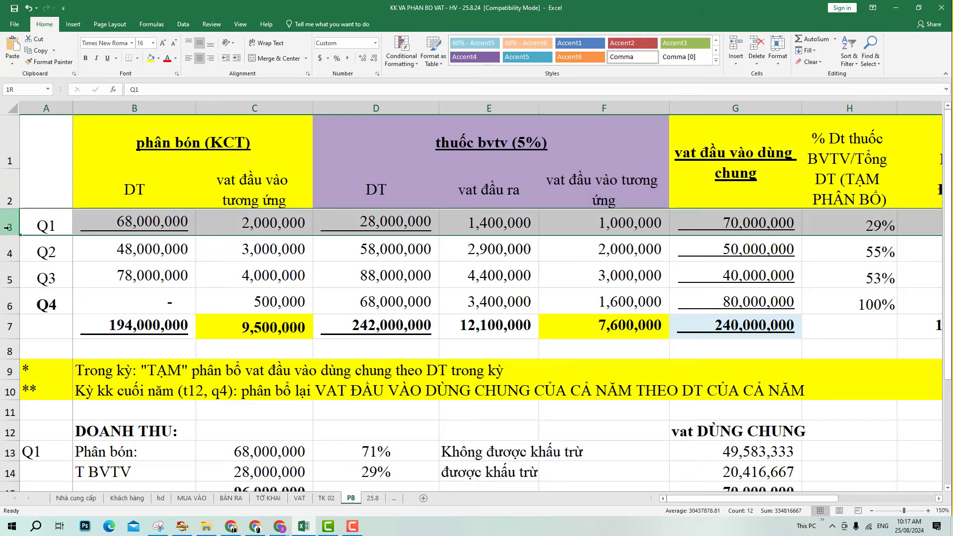
left_click_drag(7, 227, 7, 303)
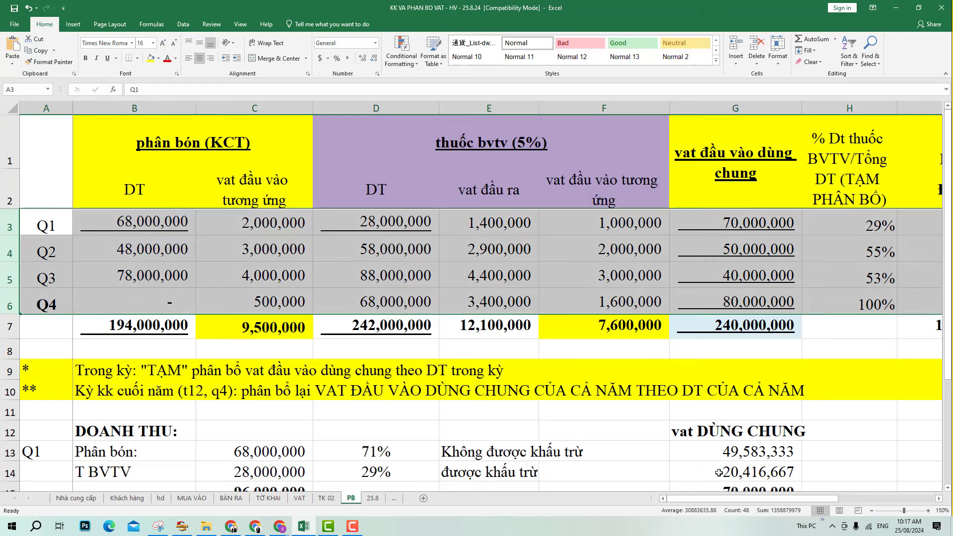
left_click_drag(677, 498, 670, 525)
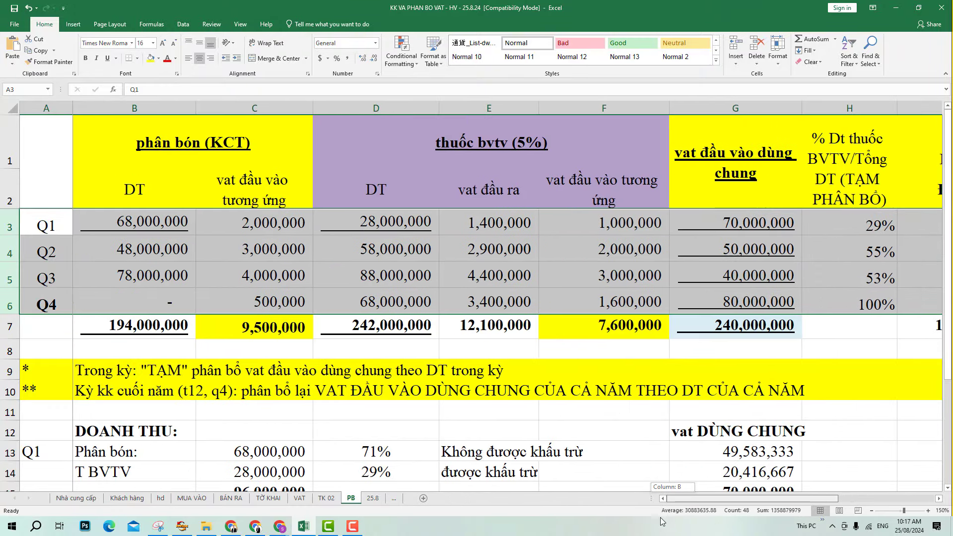
left_click(129, 350)
scroll(167, 401, "down", 1)
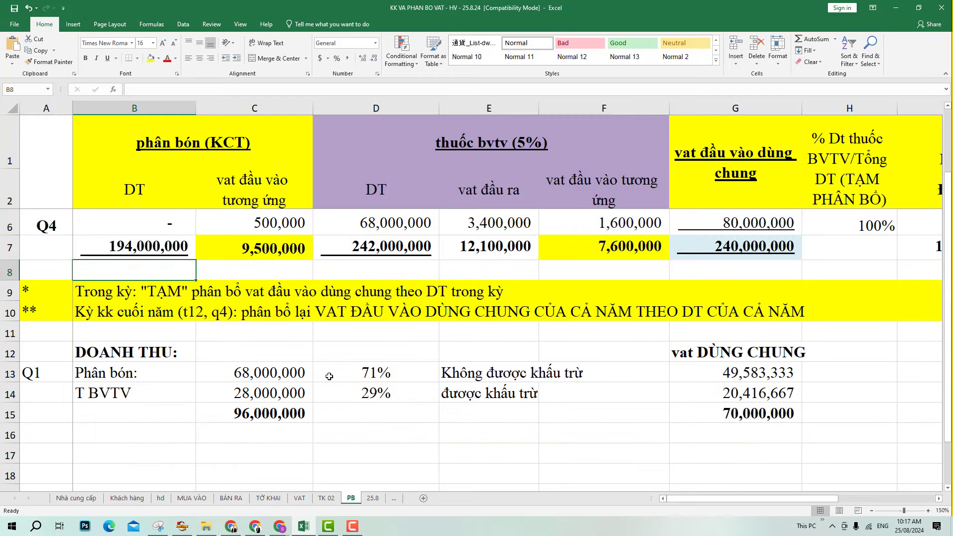
scroll(329, 377, "up", 1)
left_click(763, 301)
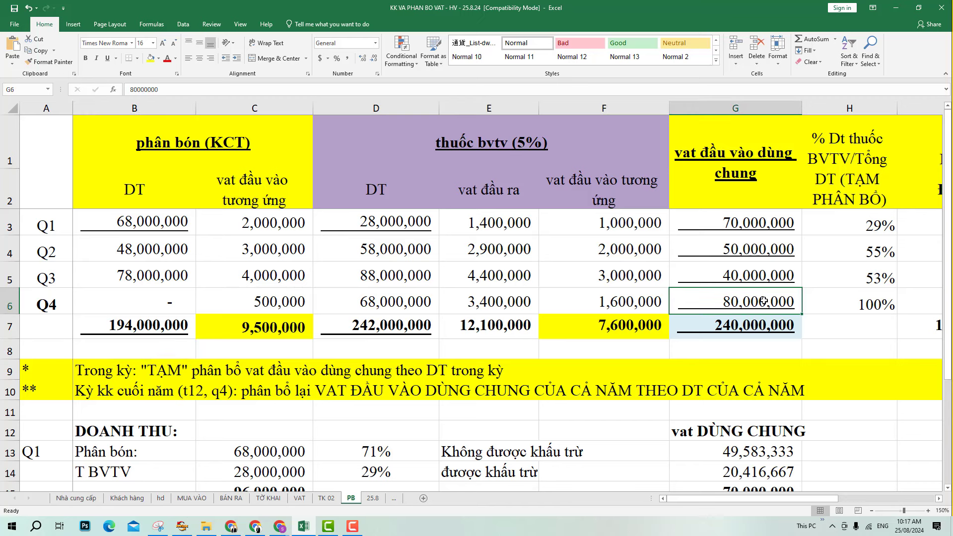
left_click(723, 331)
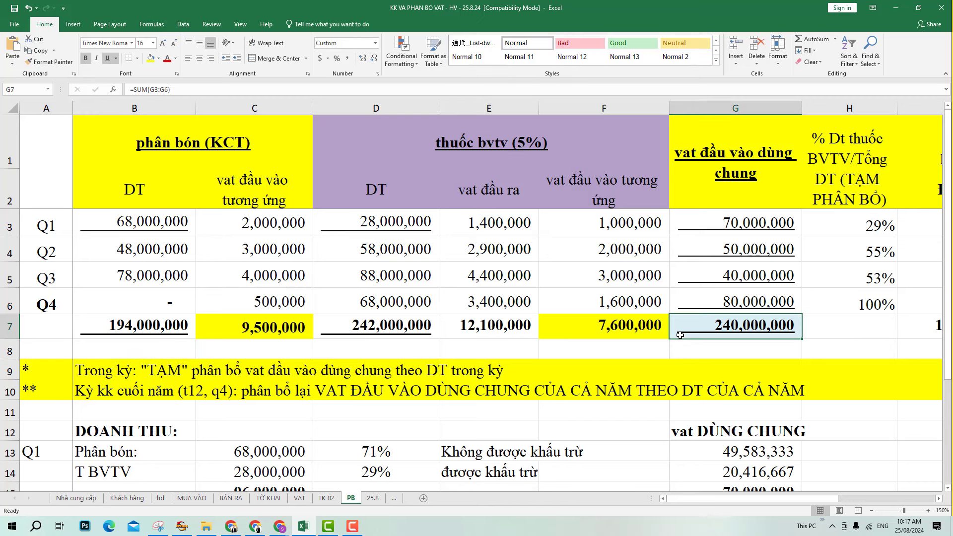
Start a Q4 block below the Q1 one: enter "Q4" in A17 and copy the labels "Phân bón:" and "T BVTV" into B17:B18.
scroll(49, 456, "down", 1)
left_click(48, 450)
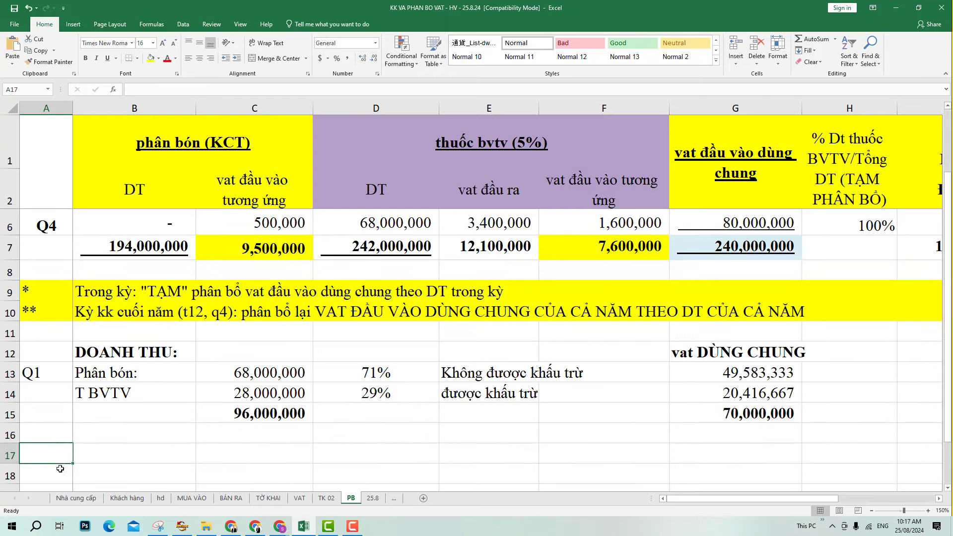
left_click(60, 369)
left_click(59, 452)
type("Q4")
key("Return")
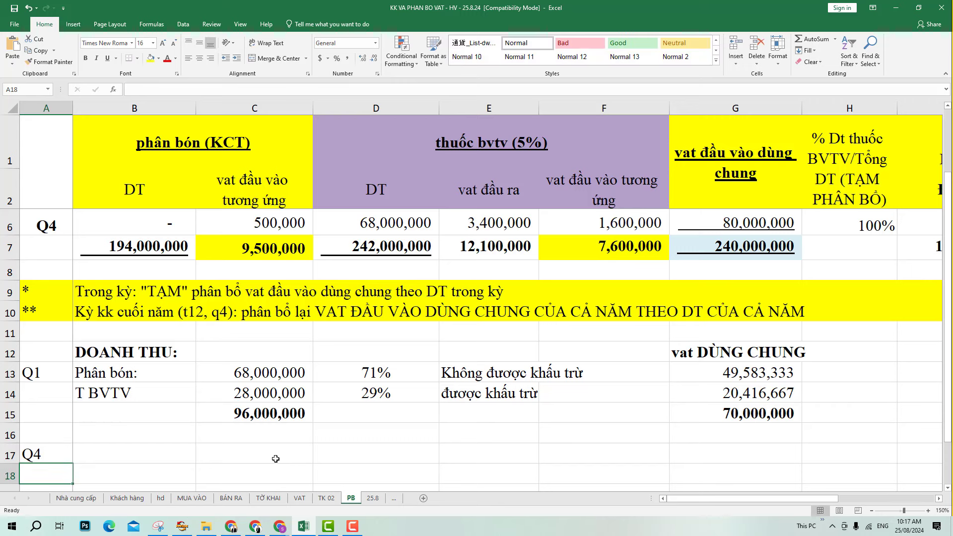
left_click_drag(122, 375, 125, 392)
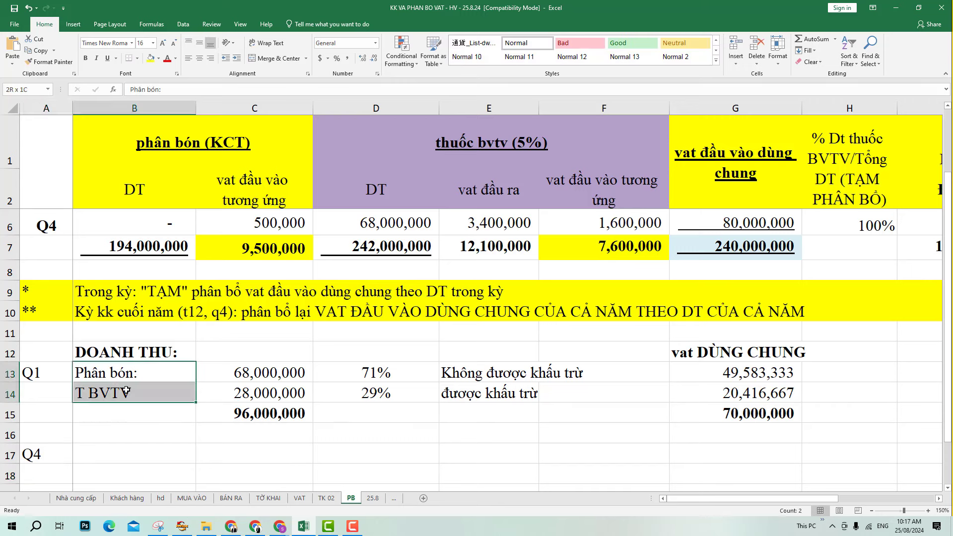
key("ctrl+c")
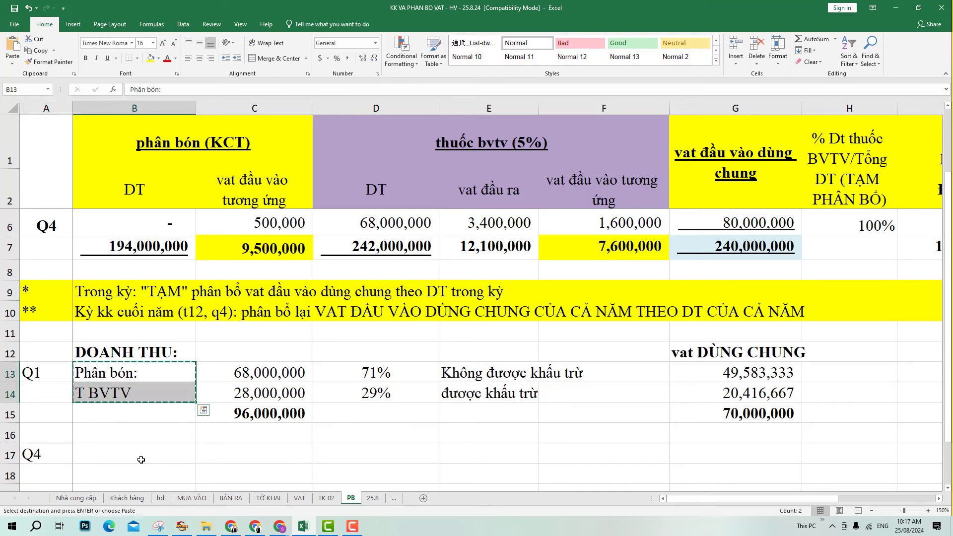
left_click(140, 459)
key("ctrl+v")
Link the Q4 revenues into the new block, with C17 referring to B6 and C18 referring to D6.
left_click(267, 458)
type("+")
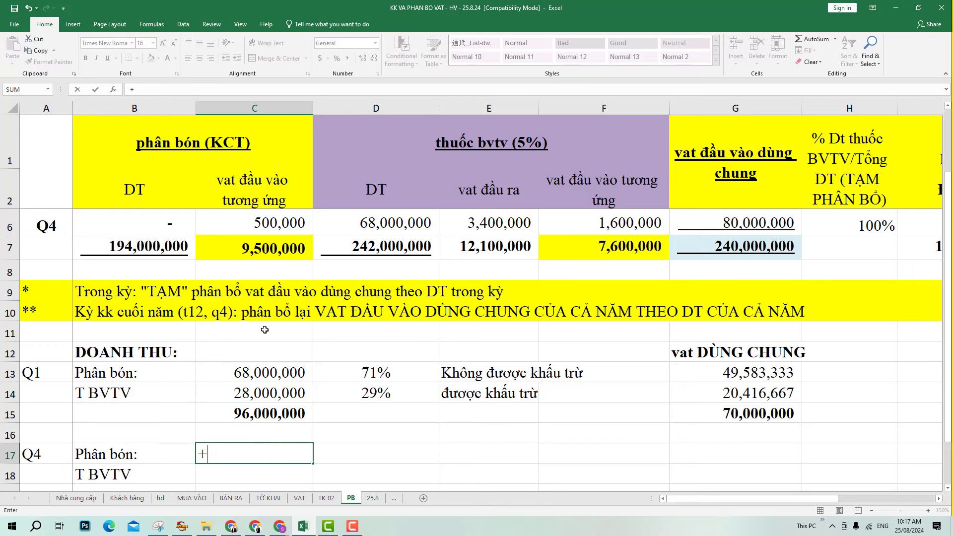
scroll(202, 367, "up", 1)
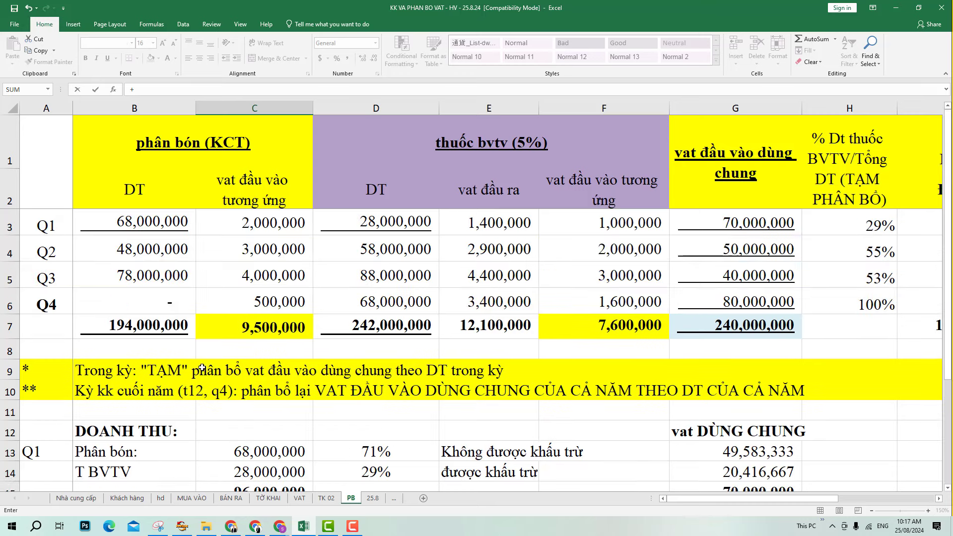
left_click(155, 301)
key("Return")
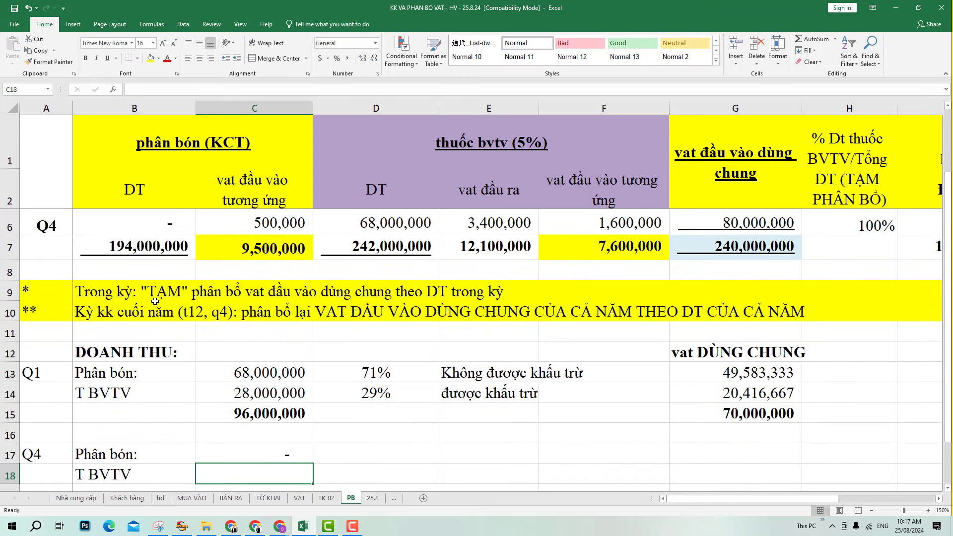
type("+")
scroll(407, 255, "up", 1)
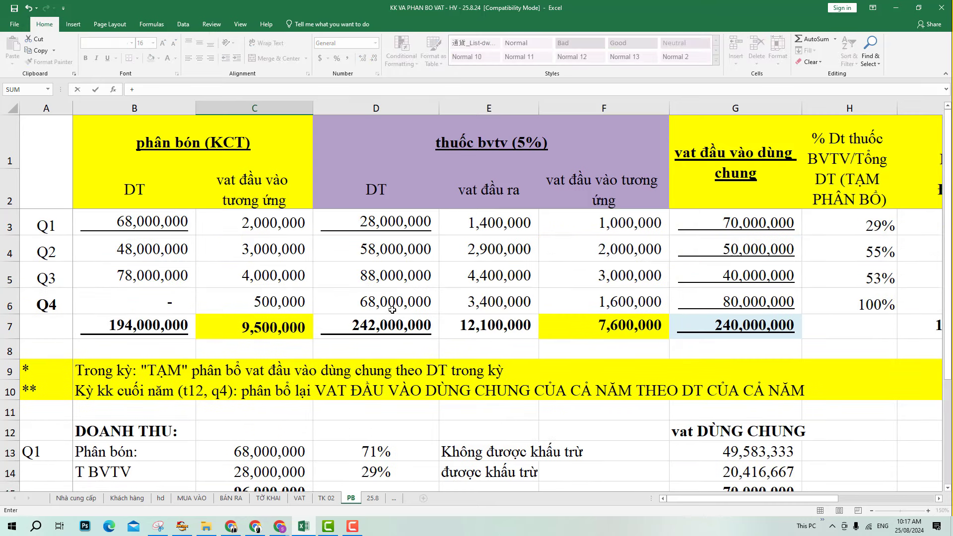
left_click(393, 304)
key("Return")
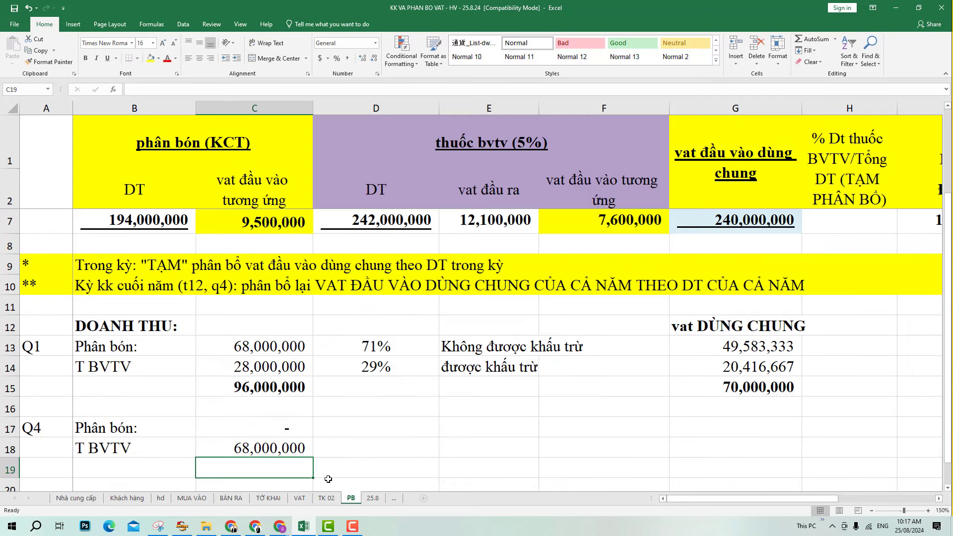
Total the Q4 revenue in C19 with =SUM(C17:C18) and make the total bold.
key("ctrl+apostrophe")
key("shift+Return")
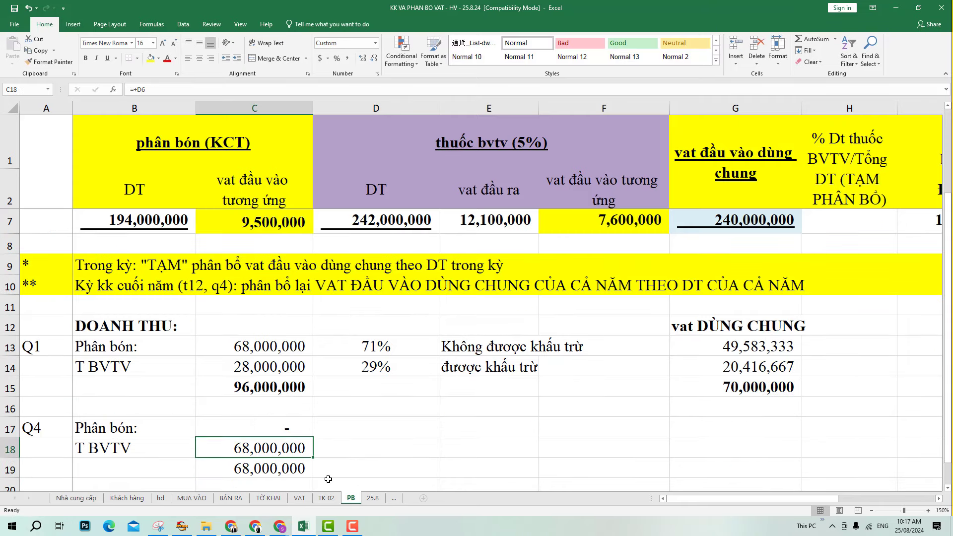
key("Return")
key("ctrl+b")
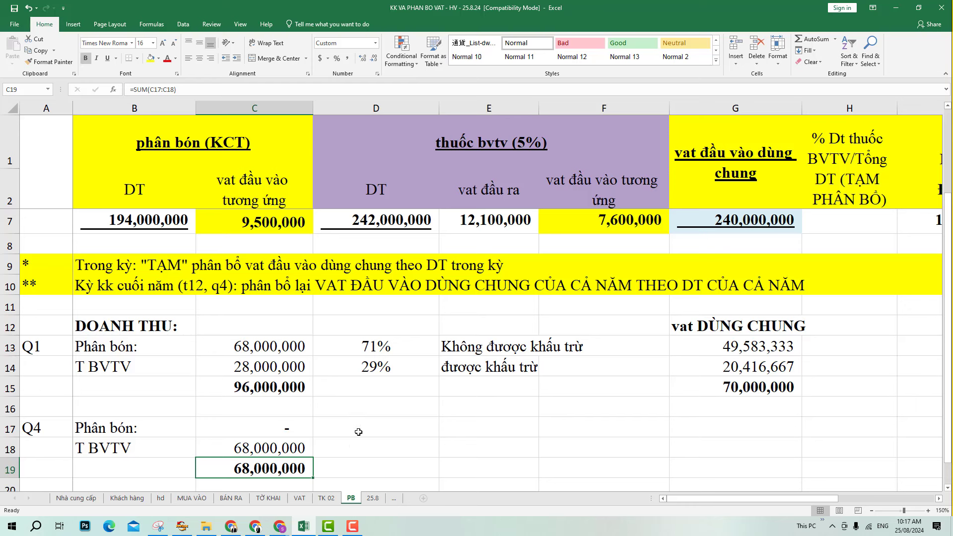
Enter 100% as the Q4 crop-protection revenue share in D18.
key("Up")
key("Up")
key("Right")
left_click(352, 450)
type("100%")
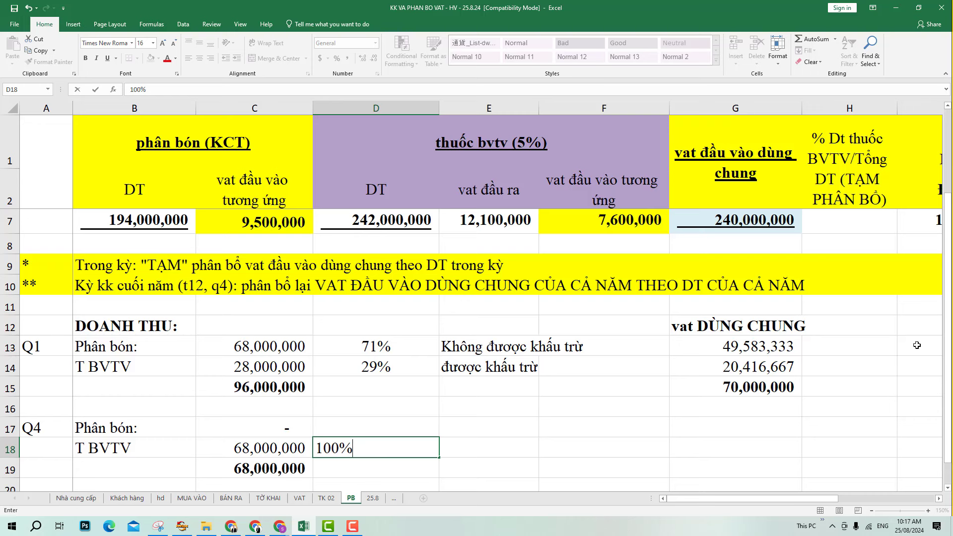
key("Return")
Copy the non-deductible and deductible labels from E13:E14 into E17:E18 of the Q4 block.
left_click_drag(507, 349, 506, 367)
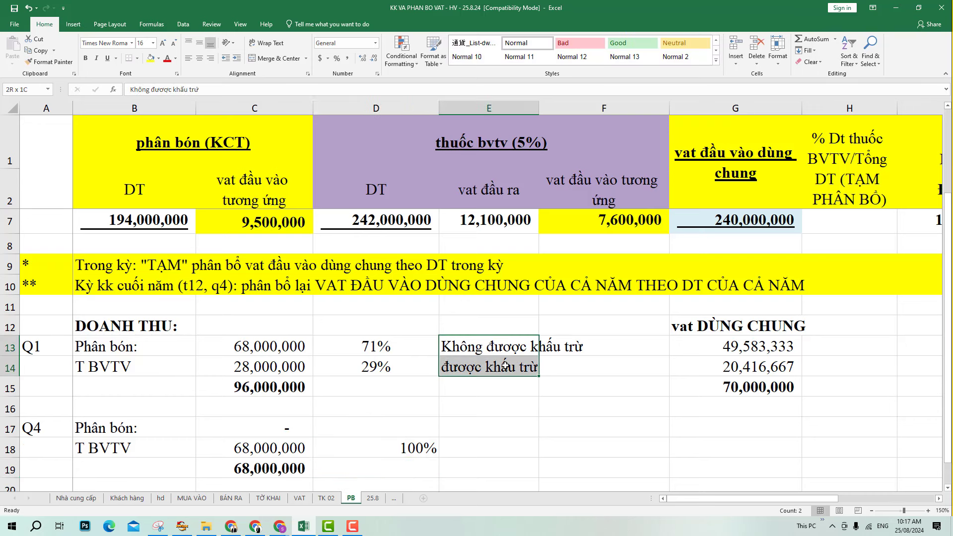
key("ctrl+c")
left_click(478, 448)
key("ctrl+v")
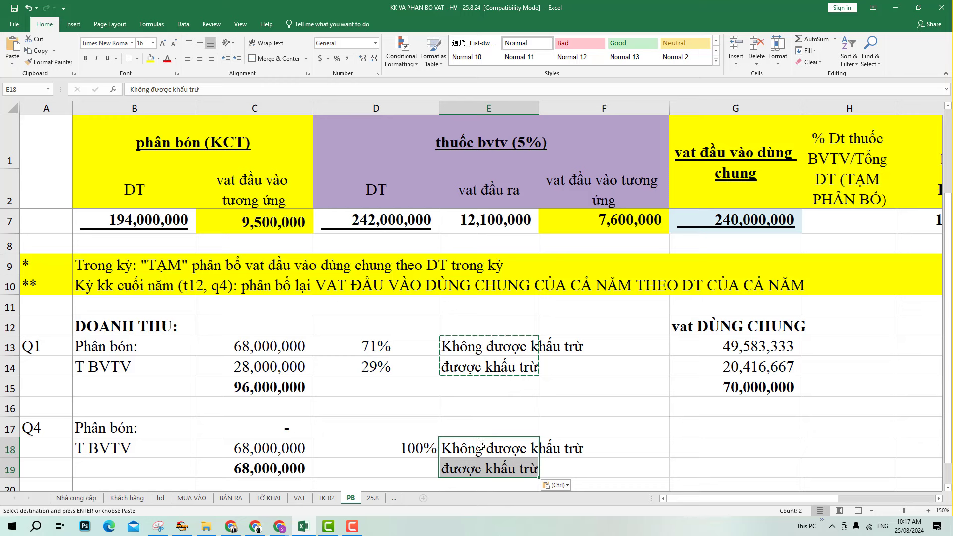
key("ctrl+z")
left_click(484, 428)
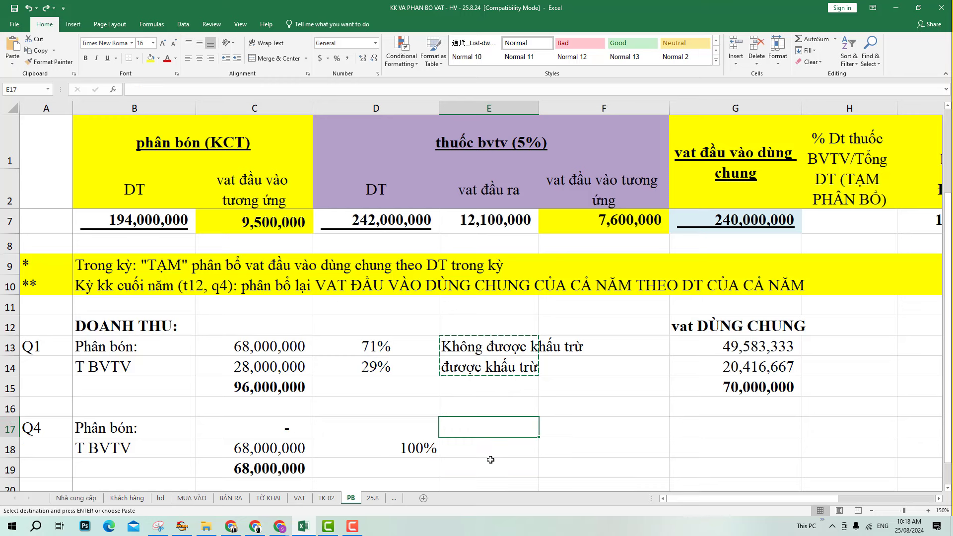
key("ctrl+v")
Link G19 to the Q4 shared input VAT in G6, set G18 equal to G19, and make G19 bold.
left_click(736, 460)
type("+")
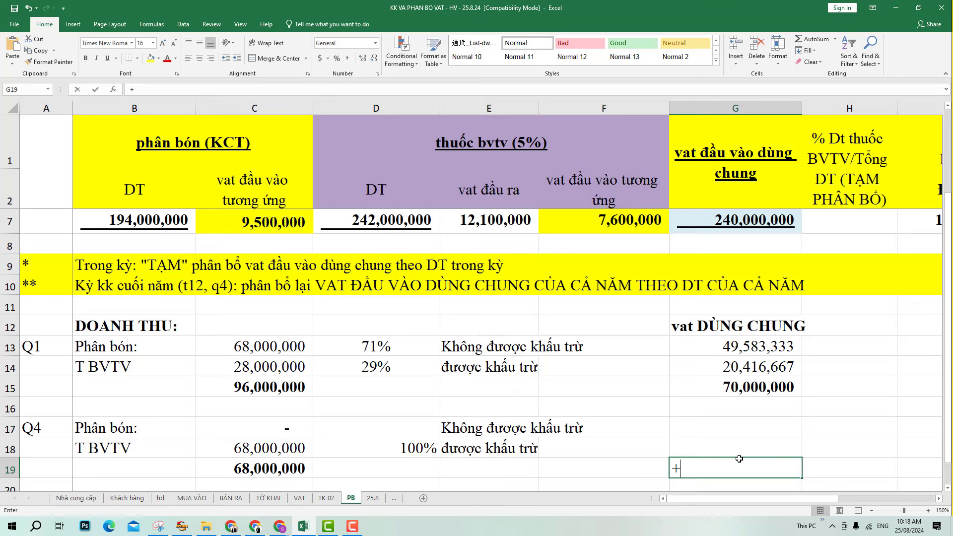
scroll(759, 309, "up", 2)
left_click(764, 306)
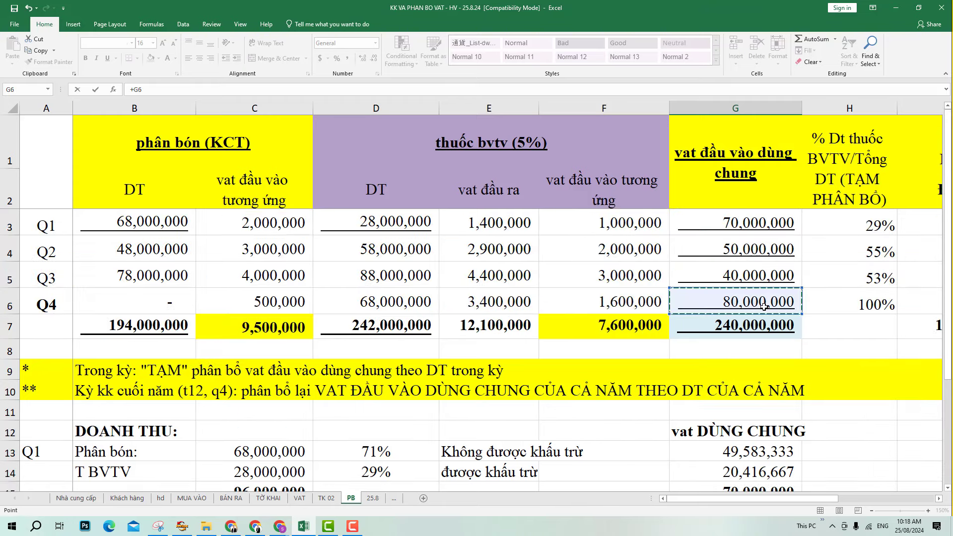
key("Return")
left_click(745, 425)
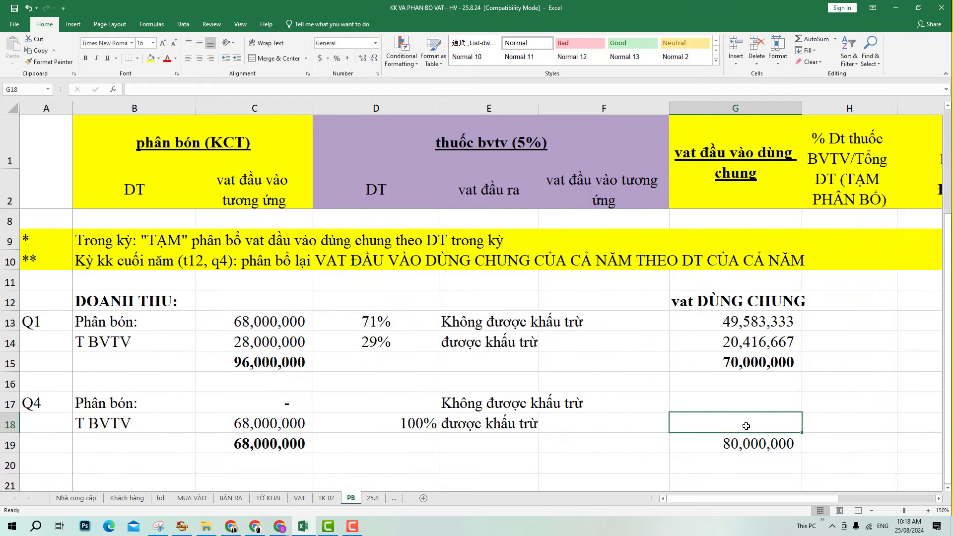
type("+")
key("Down")
key("Return")
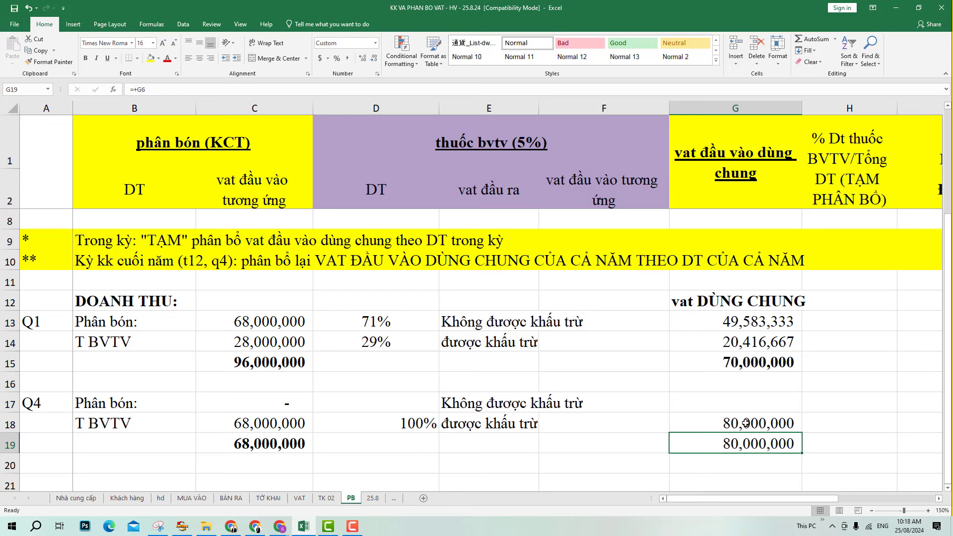
key("ctrl+b")
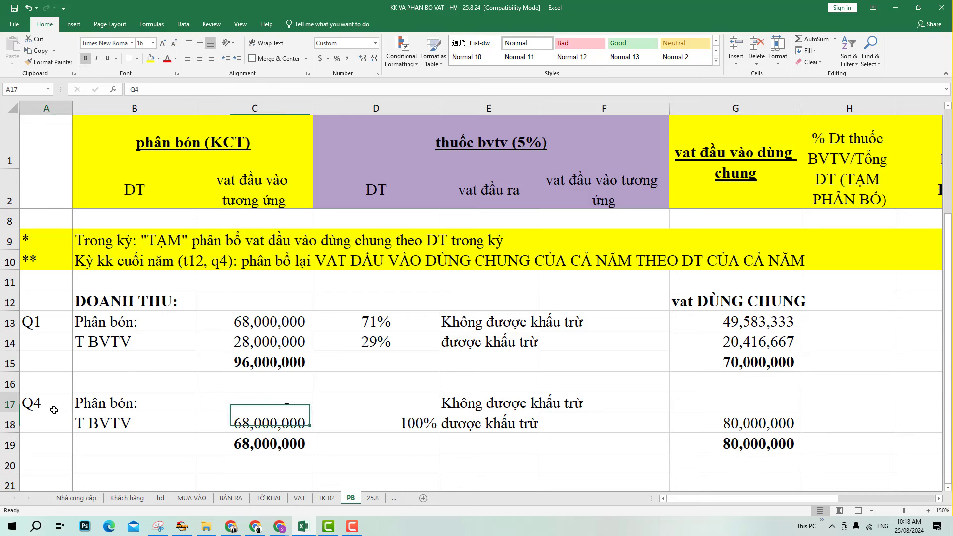
Enter the heading "Phân bổ lại theo DT năm" in B21 below the Q4 block.
left_click(56, 410)
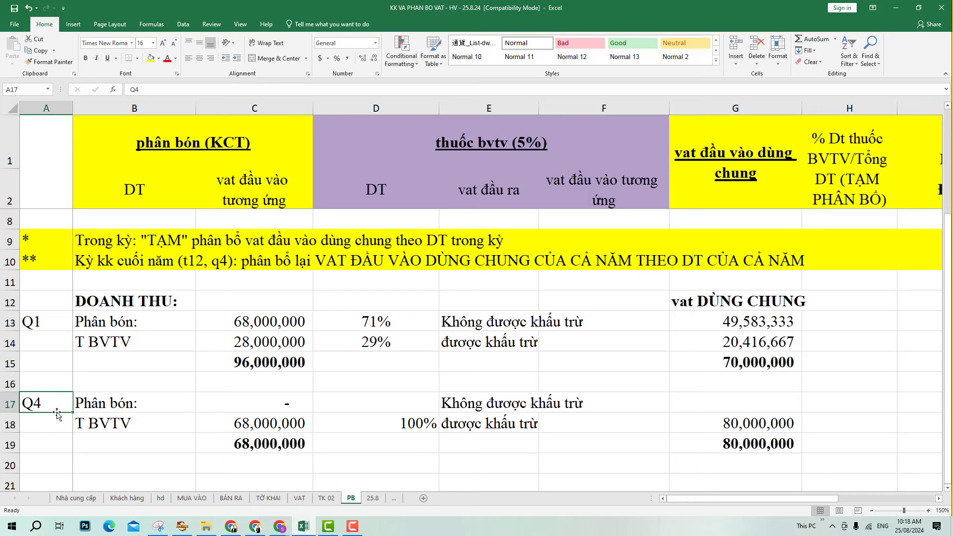
left_click(137, 422)
left_click(102, 461)
scroll(107, 452, "down", 1)
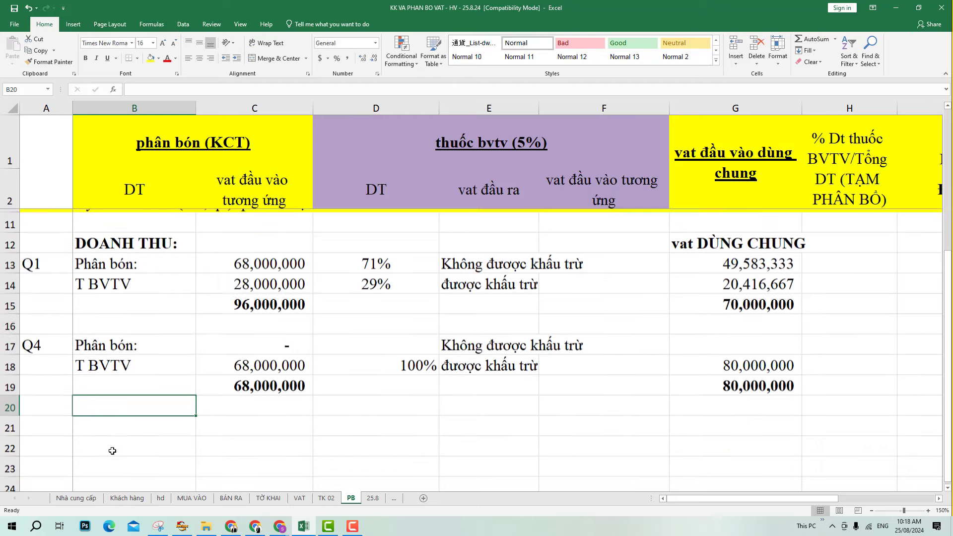
left_click(105, 417)
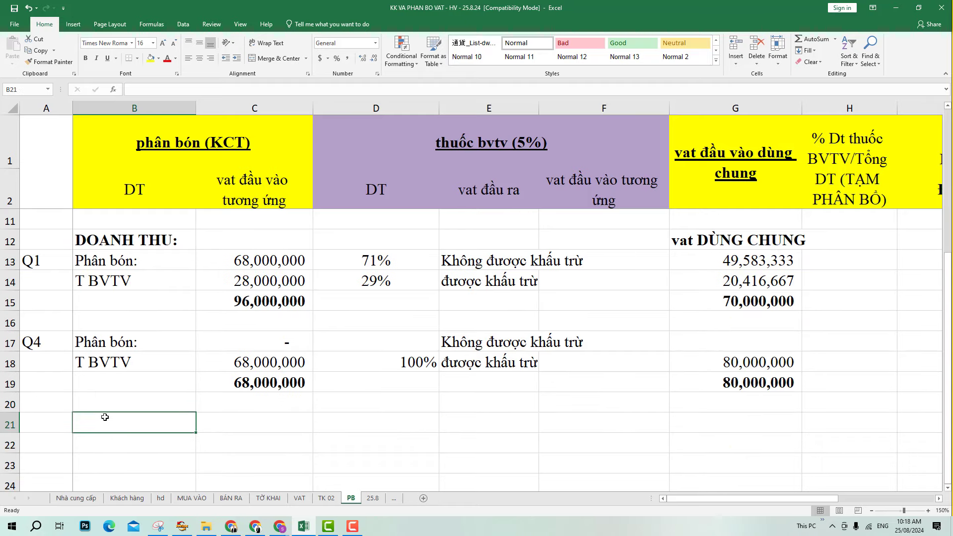
type("Phân bôổ l")
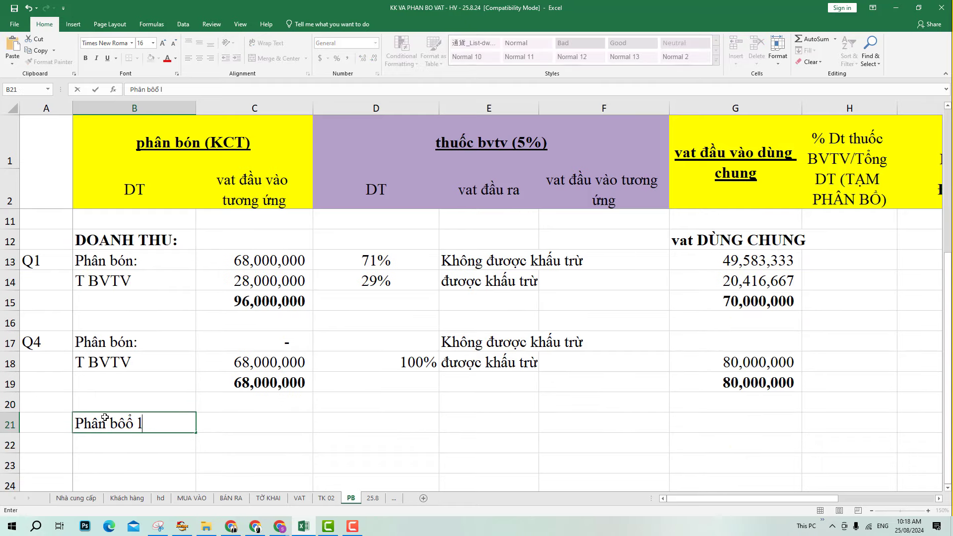
type("ại")
key("BackSpace")
key("BackSpace")
key("BackSpace")
key("BackSpace")
key("BackSpace")
key("BackSpace")
type("oor laij theo DT ca")
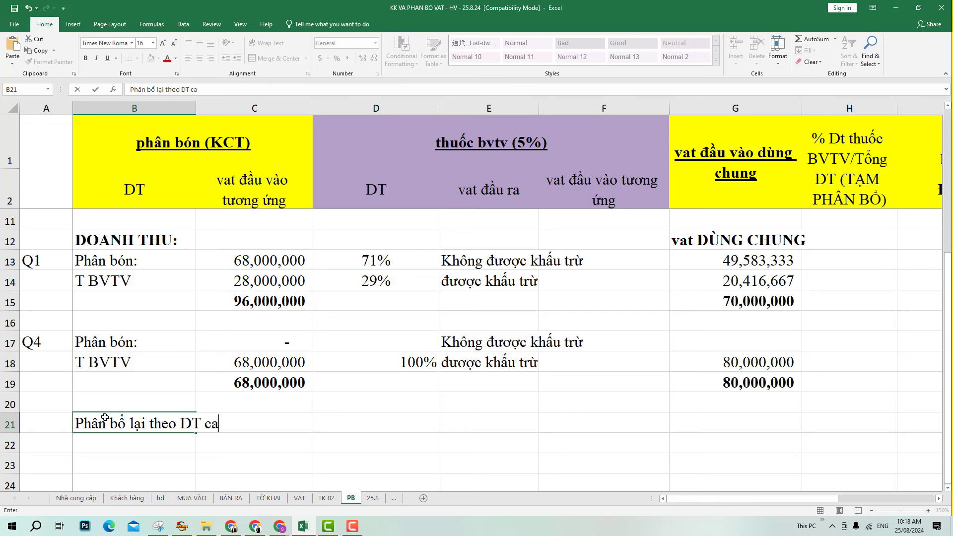
type("r")
key("BackSpace")
key("BackSpace")
type("naw")
type("m")
key("Return")
left_click_drag(128, 342, 128, 362)
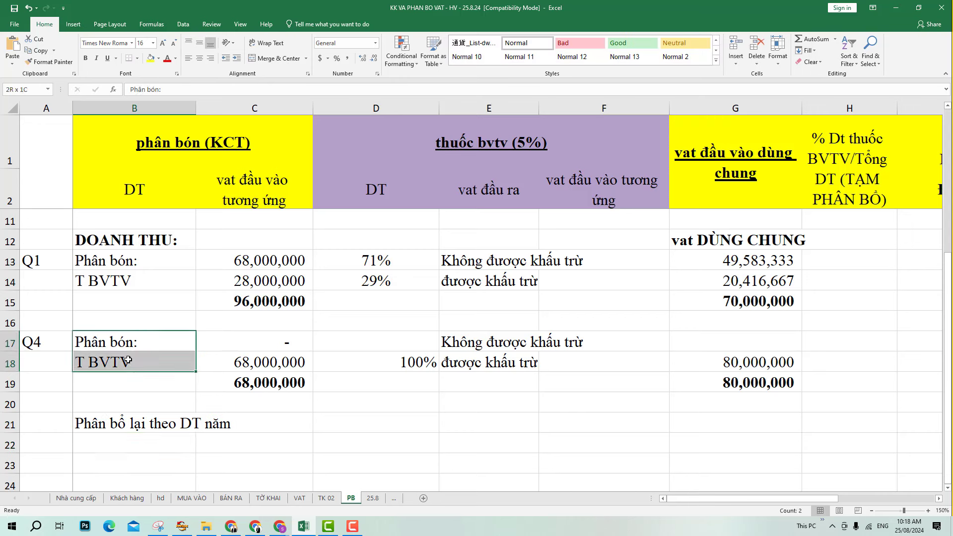
key("ctrl+c")
key("ctrl+q")
left_click(115, 443)
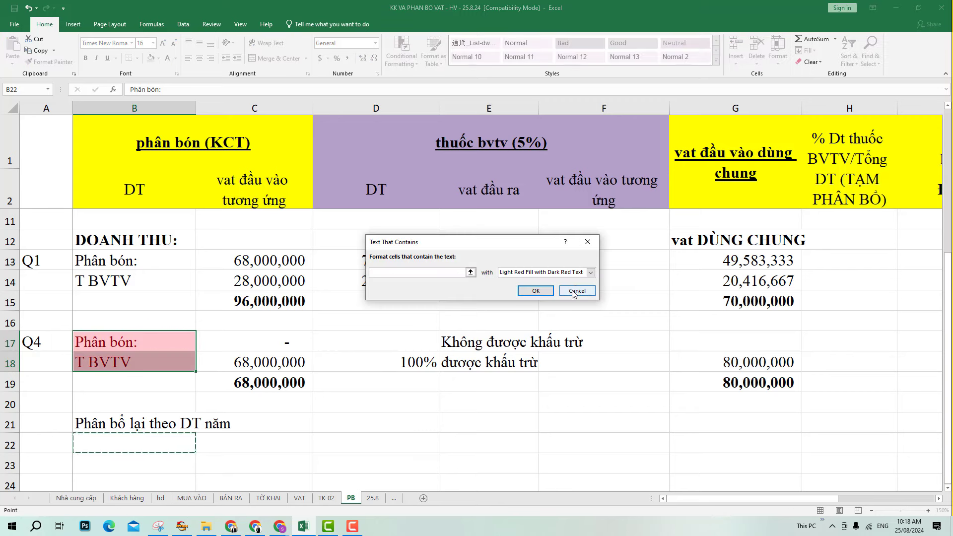
left_click(577, 291)
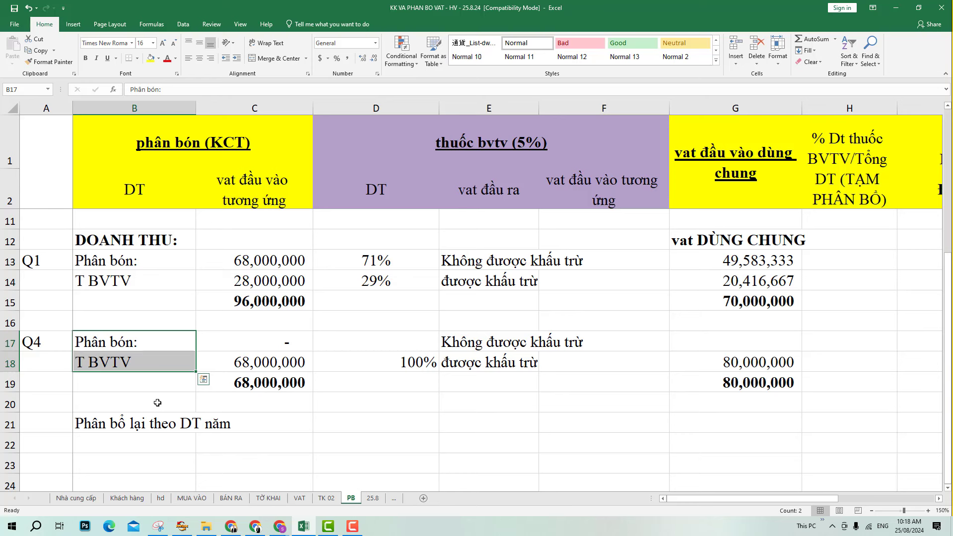
Copy the fertilizer and crop-protection labels from B17:B18 into B22:B23 and make the heading in B21 bold.
key("ctrl+c")
left_click(126, 441)
key("ctrl+v")
left_click(115, 424)
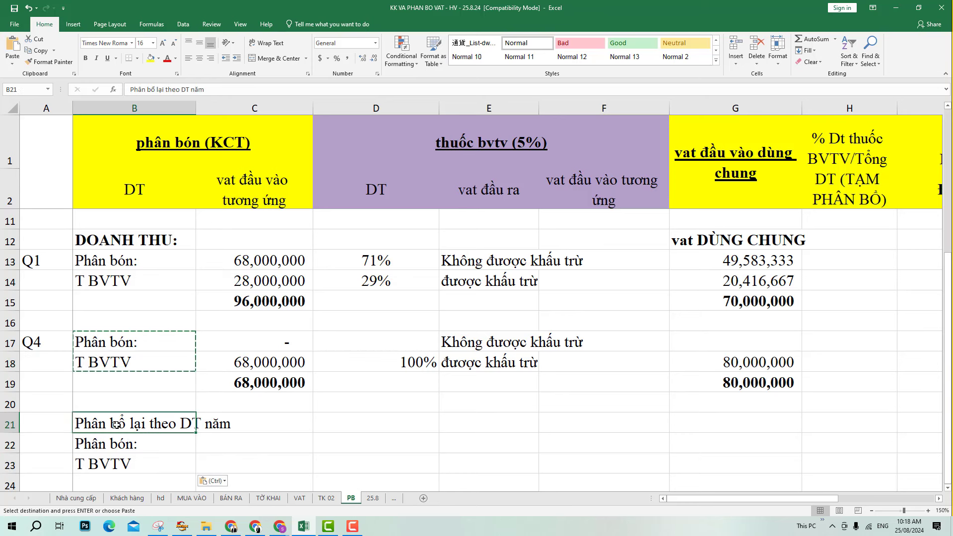
key("ctrl+b")
Link C22 to the annual fertilizer revenue in B7 and C23 to the annual crop-protection revenue in D7.
left_click(254, 455)
double_click(265, 446)
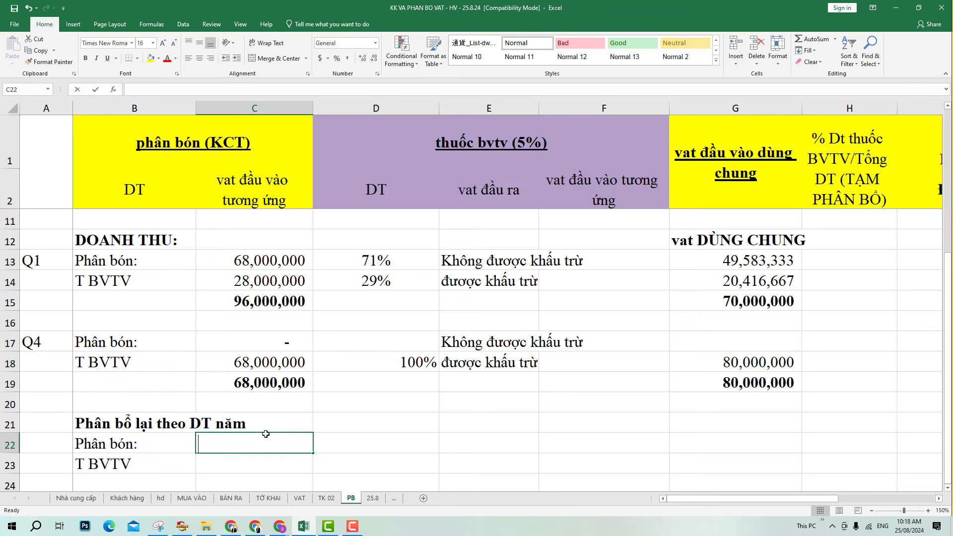
type("+")
scroll(267, 376, "up", 3)
left_click(175, 327)
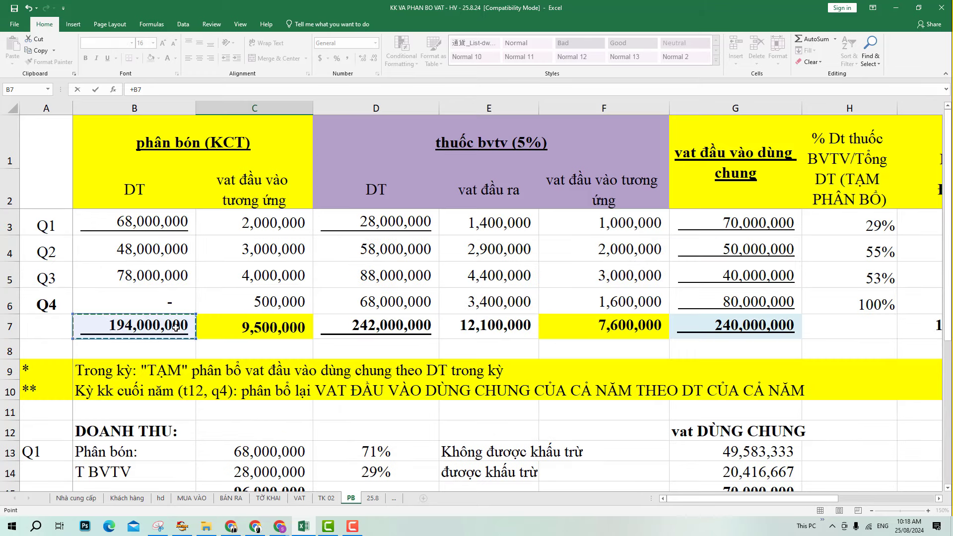
key("Return")
type("+")
scroll(433, 334, "up", 3)
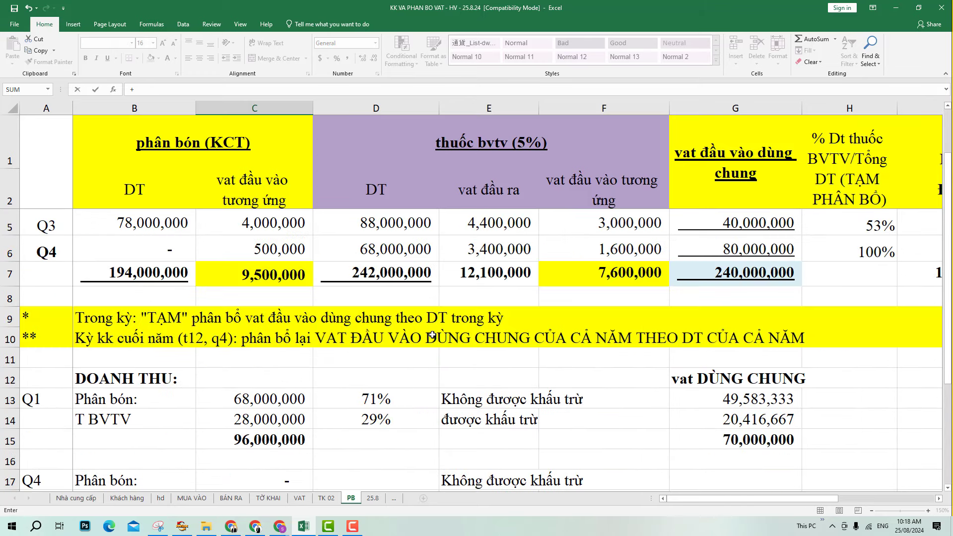
left_click(404, 278)
key("Return")
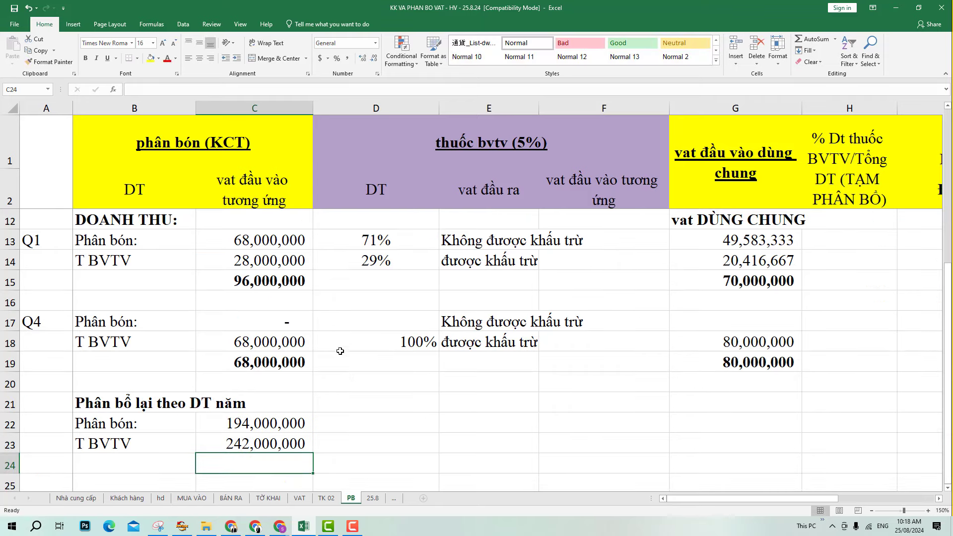
Sum C22:C23 in C24 and make the total bold.
key("alt+=")
key("Return")
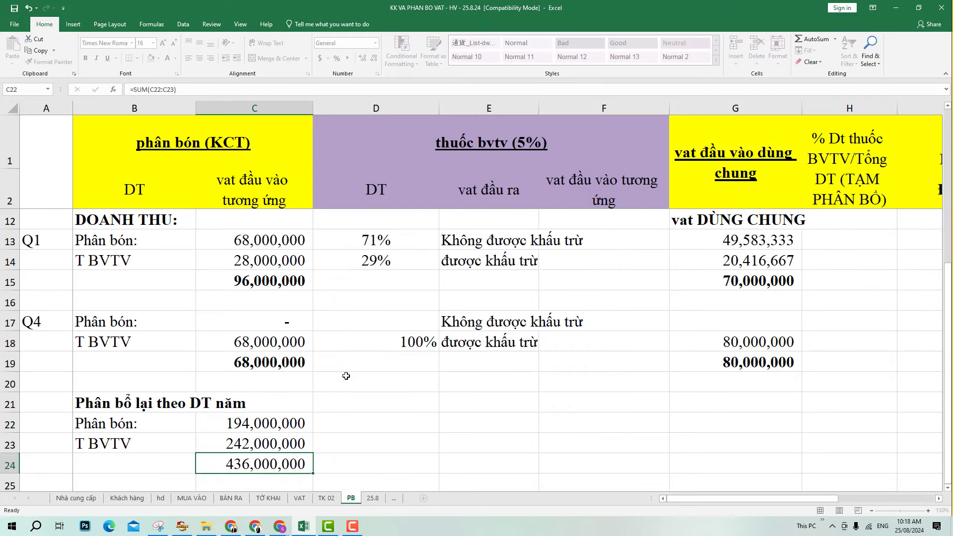
key("Up")
key("ctrl+b")
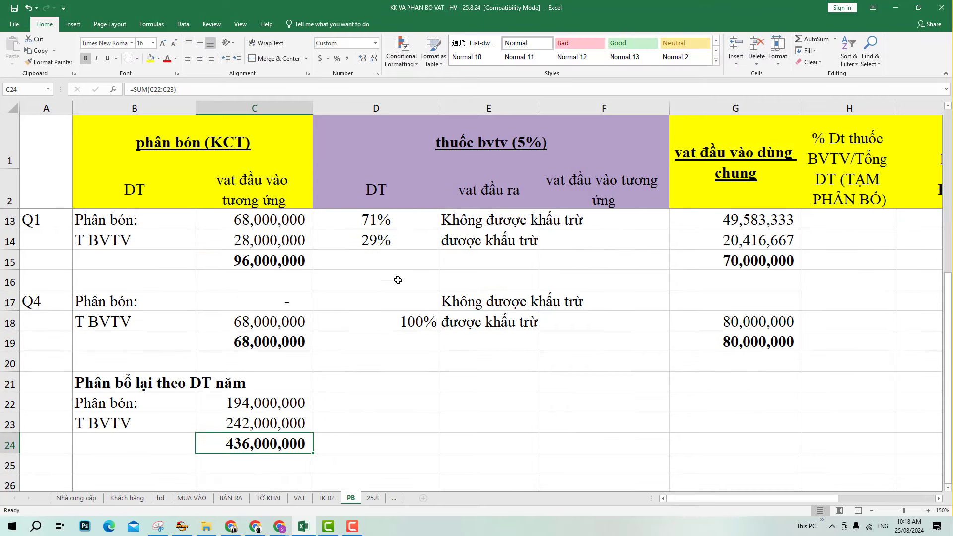
Copy the revenue share formulas from D13:D14 into D22:D23 of the annual block.
left_click_drag(384, 221, 385, 238)
key("ctrl+c")
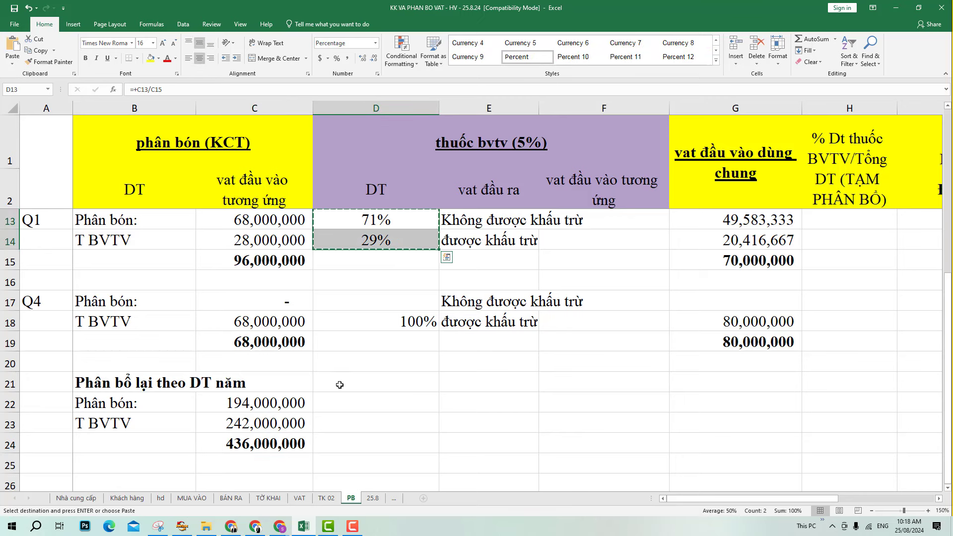
left_click(329, 401)
key("ctrl+v")
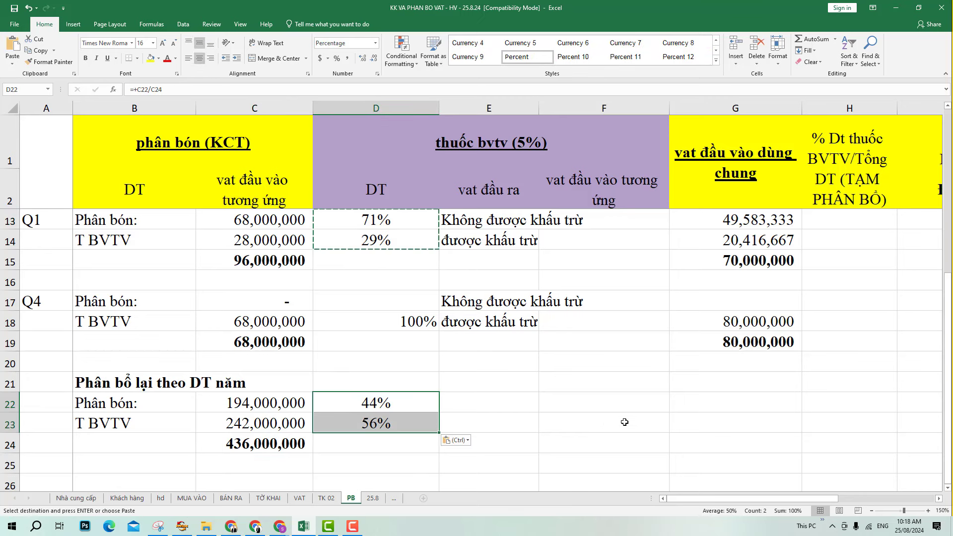
Link G24 to the annual shared input VAT in G7 and make it bold.
left_click(10, 383)
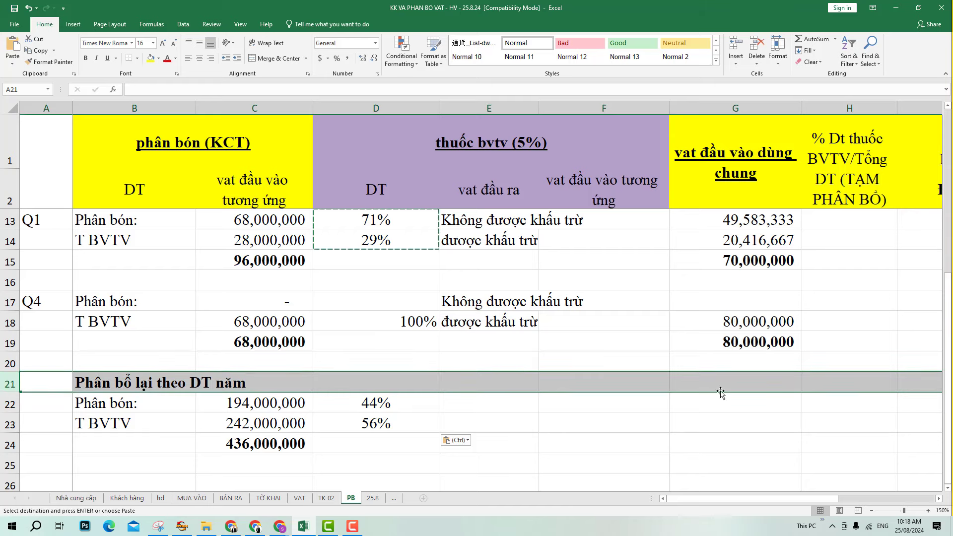
left_click(763, 387)
left_click(793, 444)
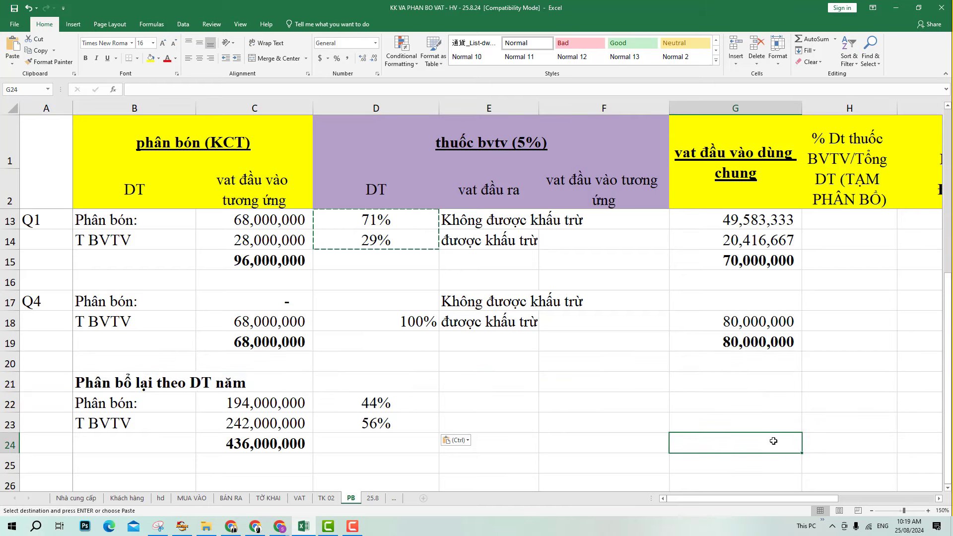
type("+")
scroll(811, 282, "up", 2)
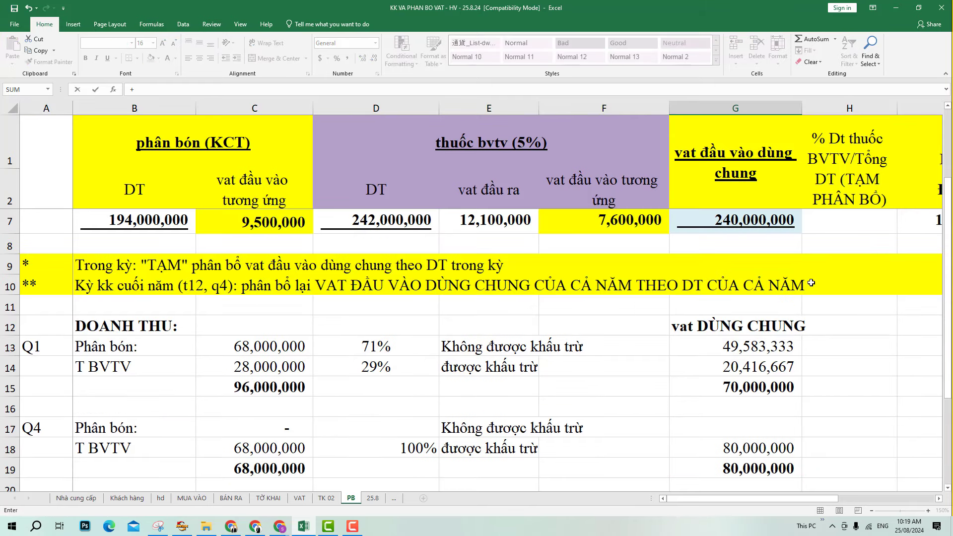
left_click(743, 222)
scroll(764, 291, "up", 2)
key("Return")
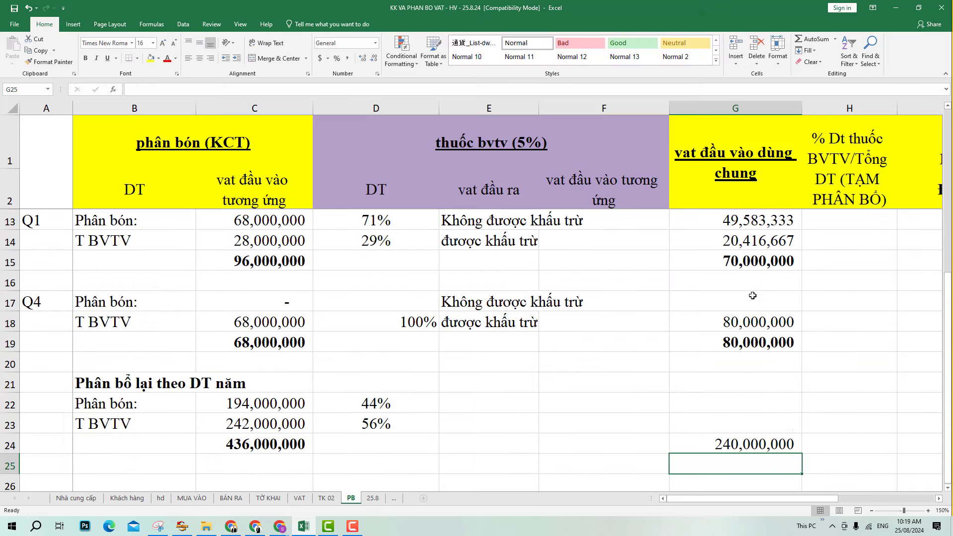
key("Up")
key("ctrl+b")
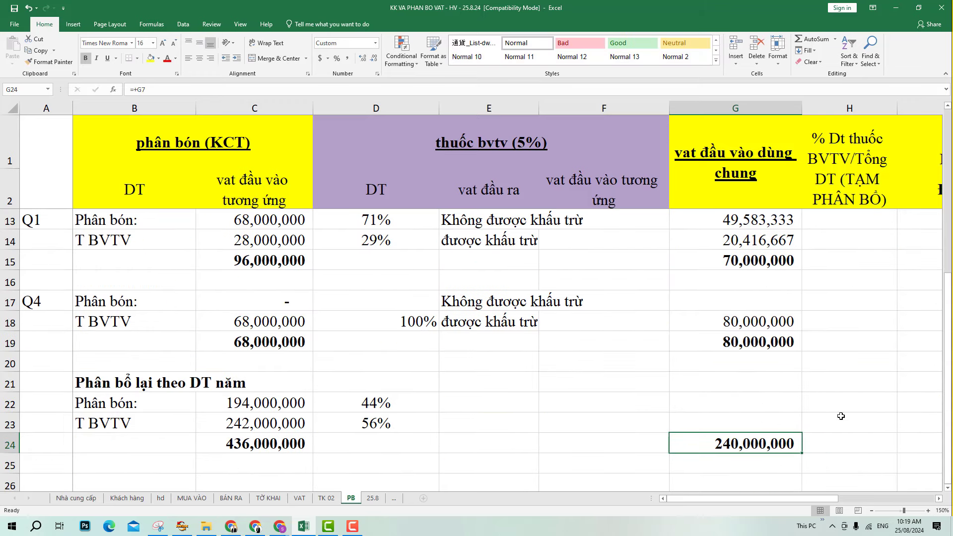
Copy the non-deductible and deductible labels from E17:E18 into E22:E23.
left_click_drag(470, 309, 471, 321)
key("ctrl+c")
left_click(486, 409)
key("ctrl+v")
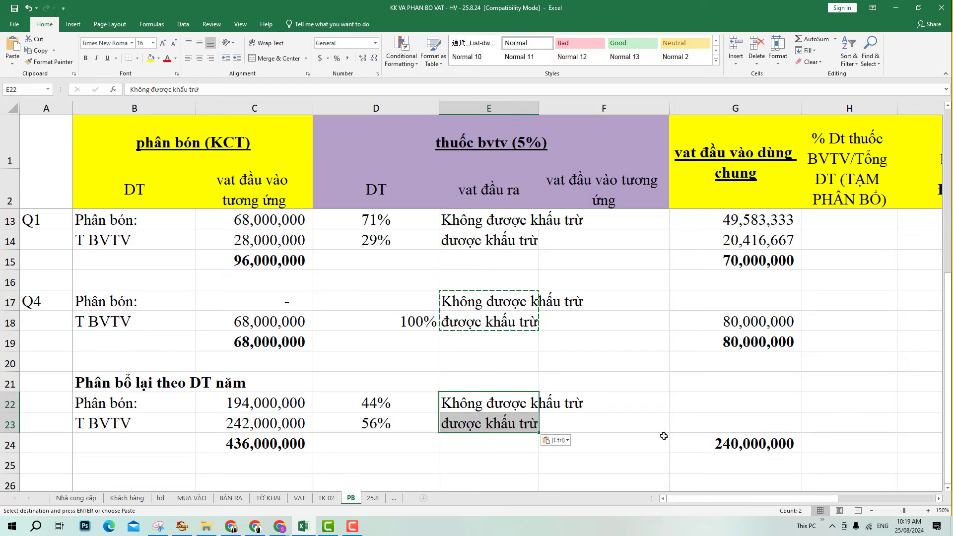
Calculate the annual deductible shared VAT in G23 as D23*G24.
left_click(743, 423)
type("+")
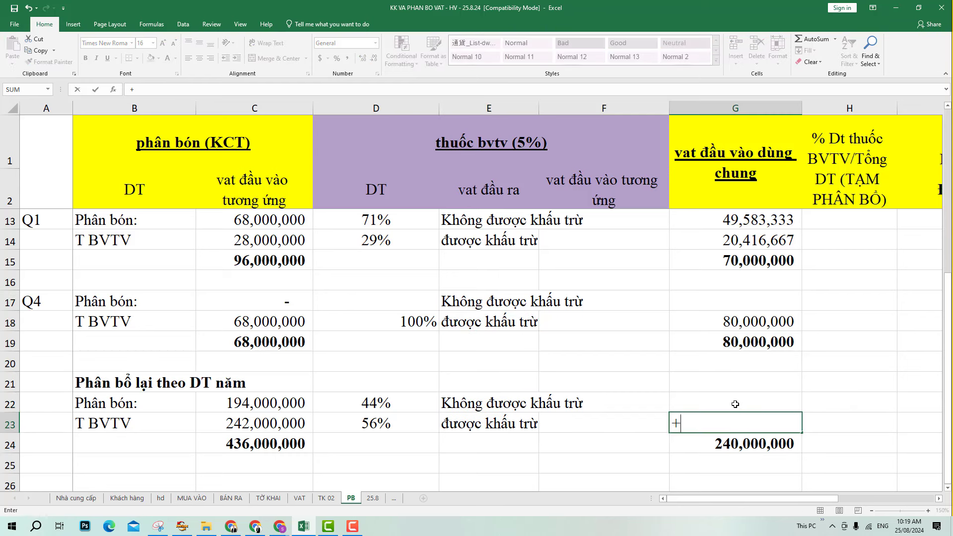
left_click(402, 416)
type("*")
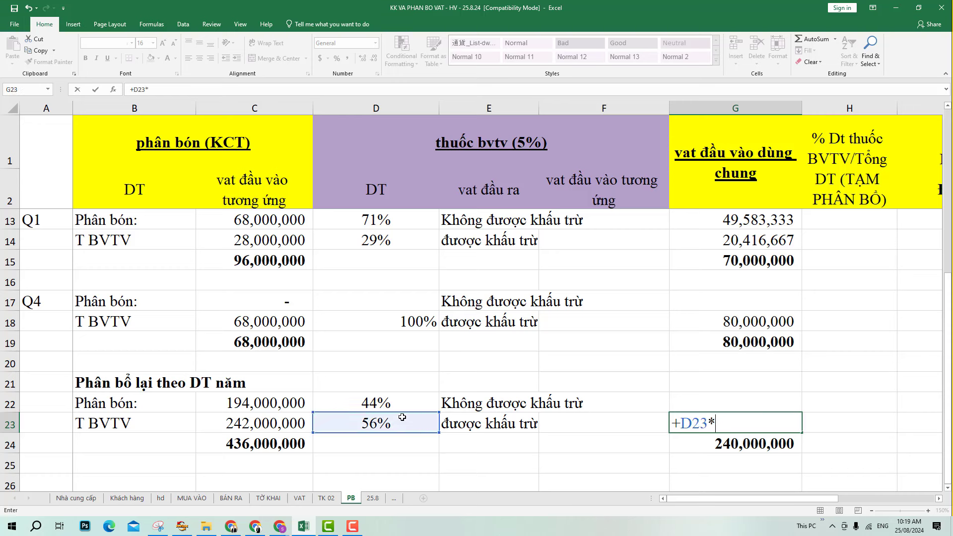
left_click(751, 445)
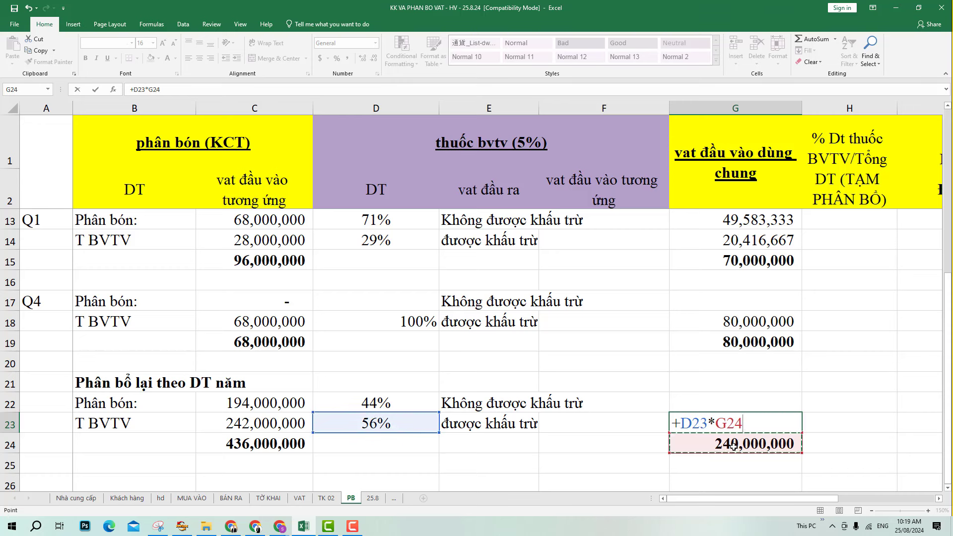
key("Return")
Calculate the annual non-deductible shared VAT in G22 as D22*G24.
left_click(720, 396)
type("+")
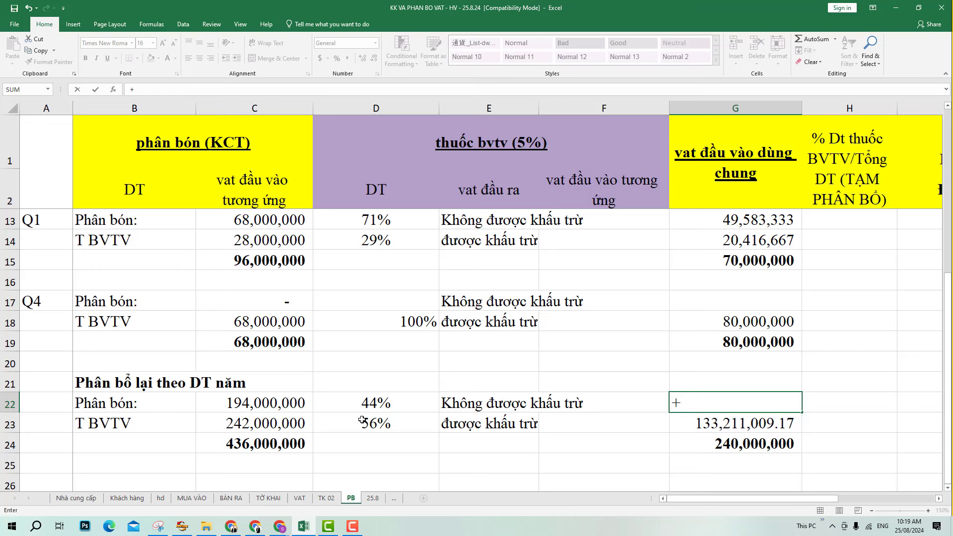
left_click(376, 401)
type("*")
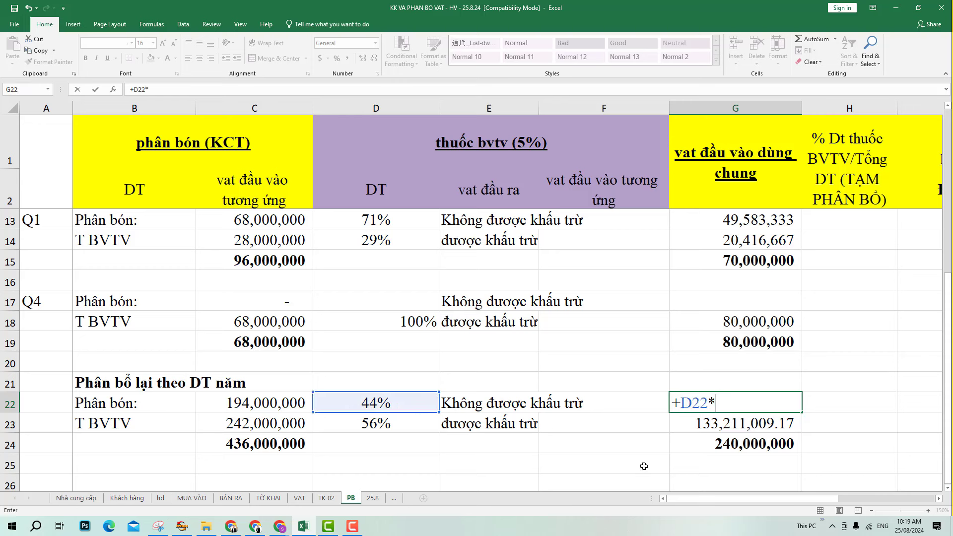
left_click(710, 441)
key("Return")
Format the reallocated VAT amounts in G22:G23 with no decimal places.
left_click_drag(725, 400, 725, 422)
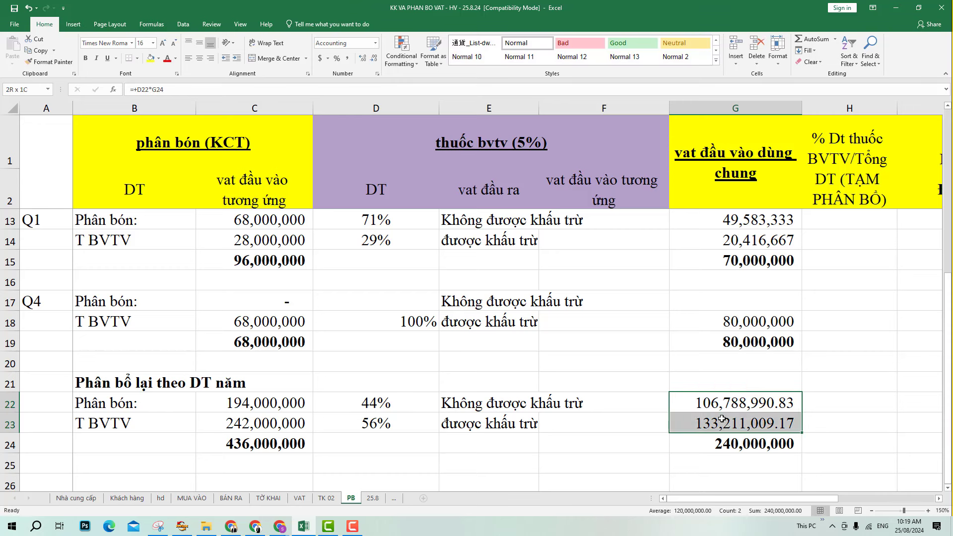
left_click(372, 60)
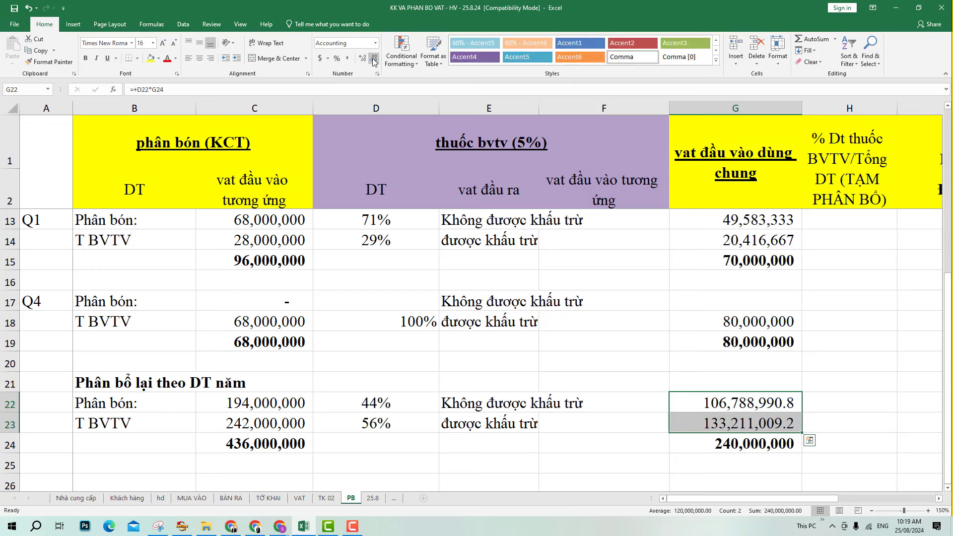
left_click(372, 60)
Enter the heading "phân bổ lại" in G21 above the reallocated VAT amounts.
left_click(767, 383)
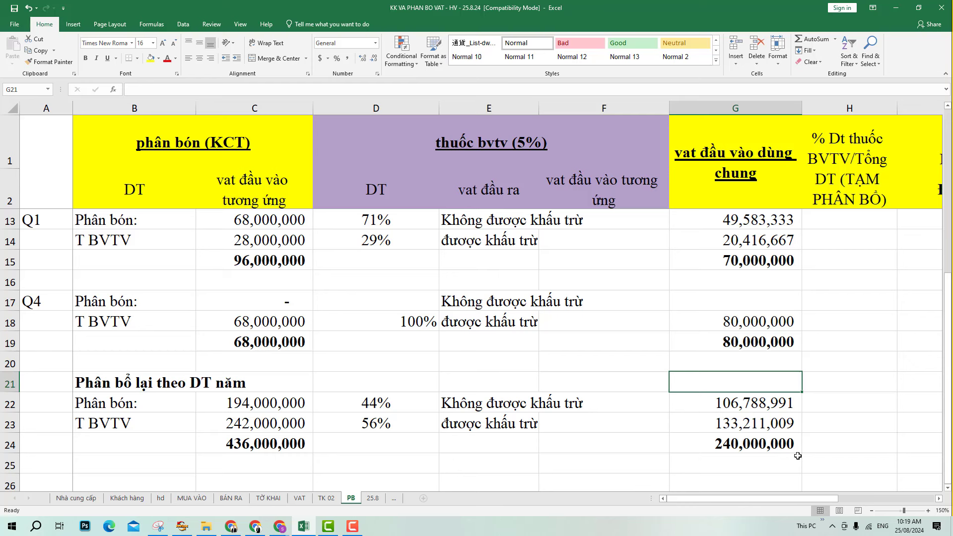
type("ph")
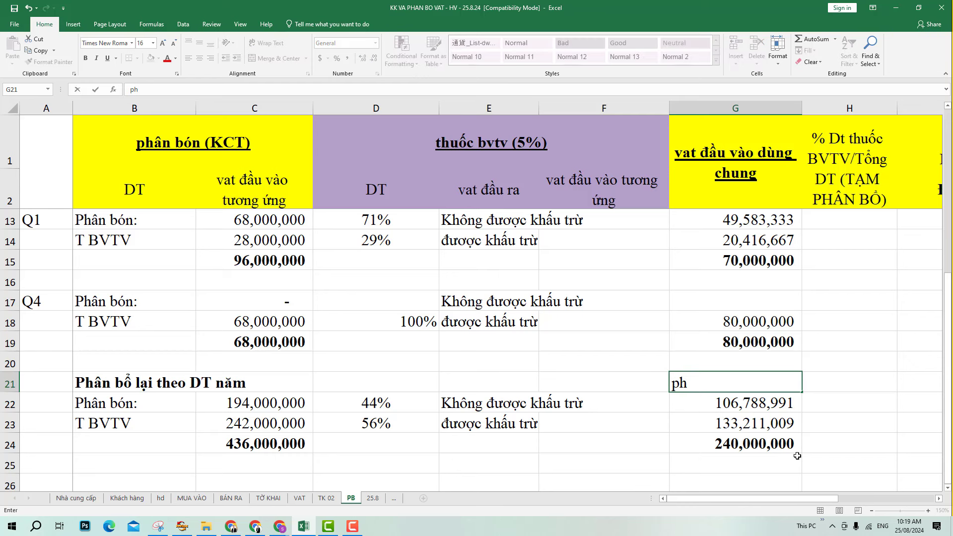
type("â bổ lai")
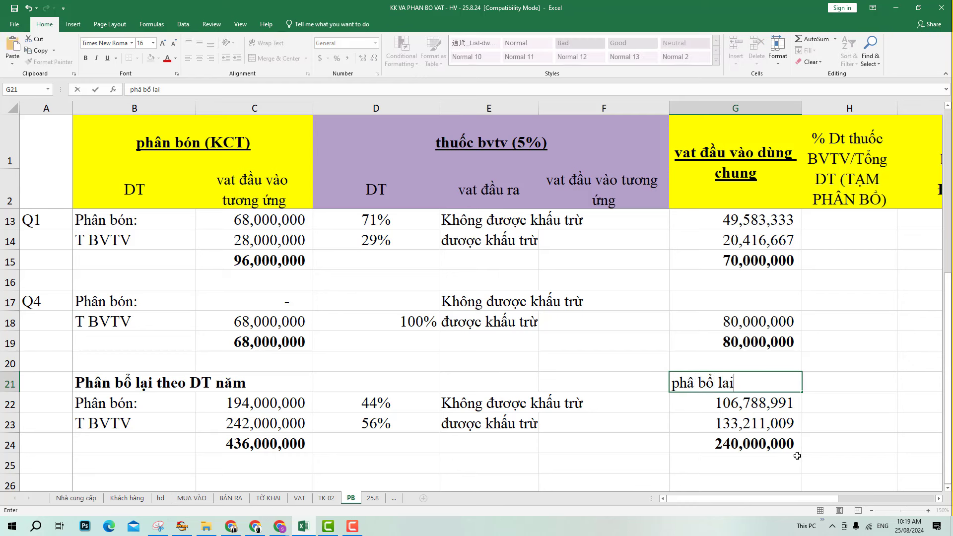
key("Return")
key("Up")
key("shift+Down")
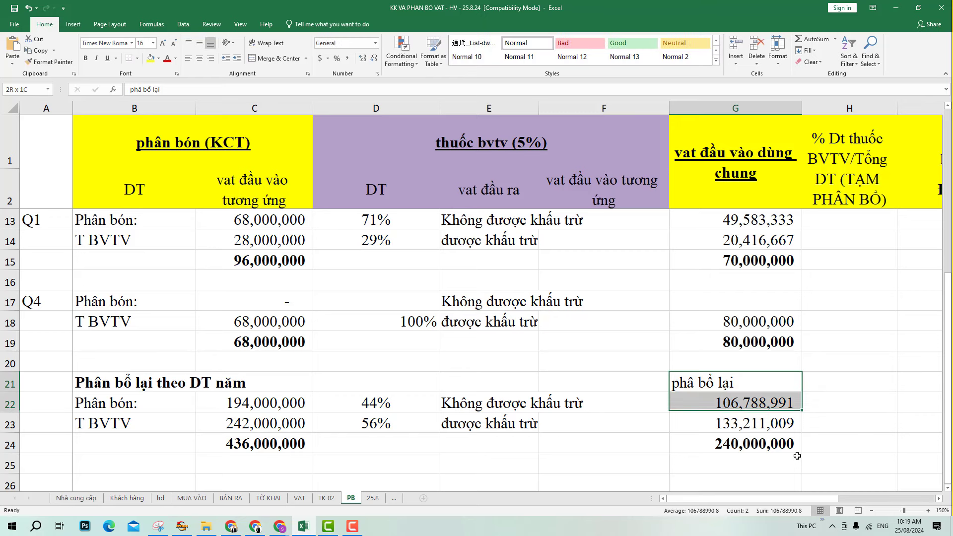
key("Right")
key("Right")
key("Right")
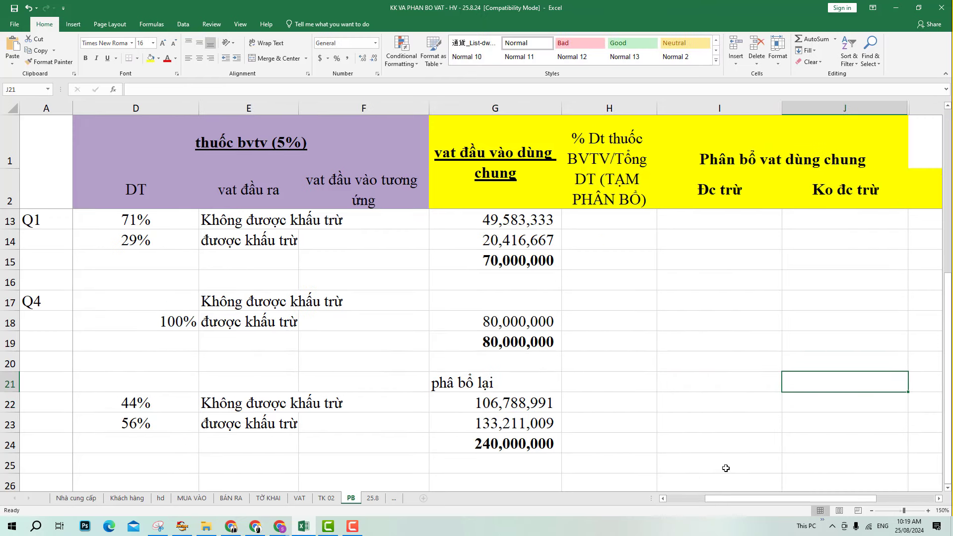
key("Left")
key("Left")
key("Left")
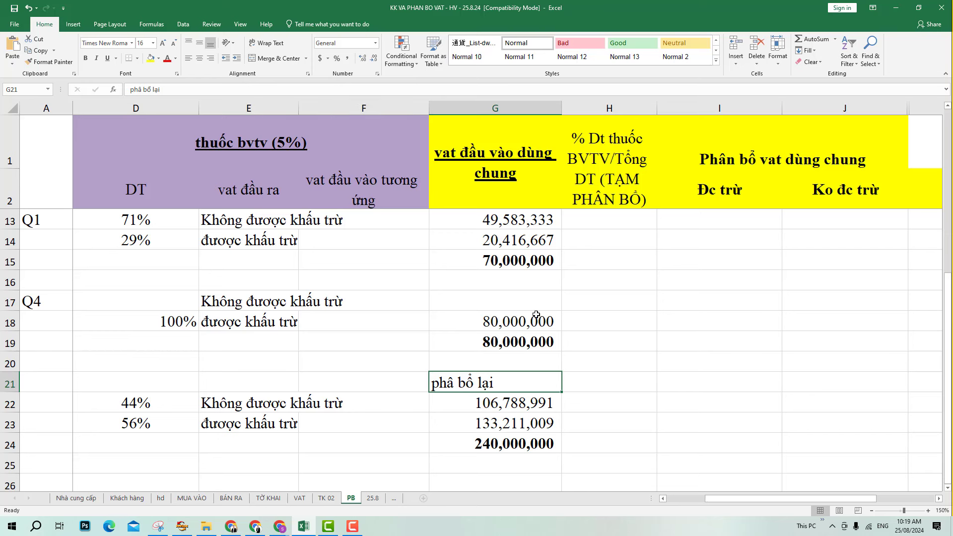
double_click(455, 383)
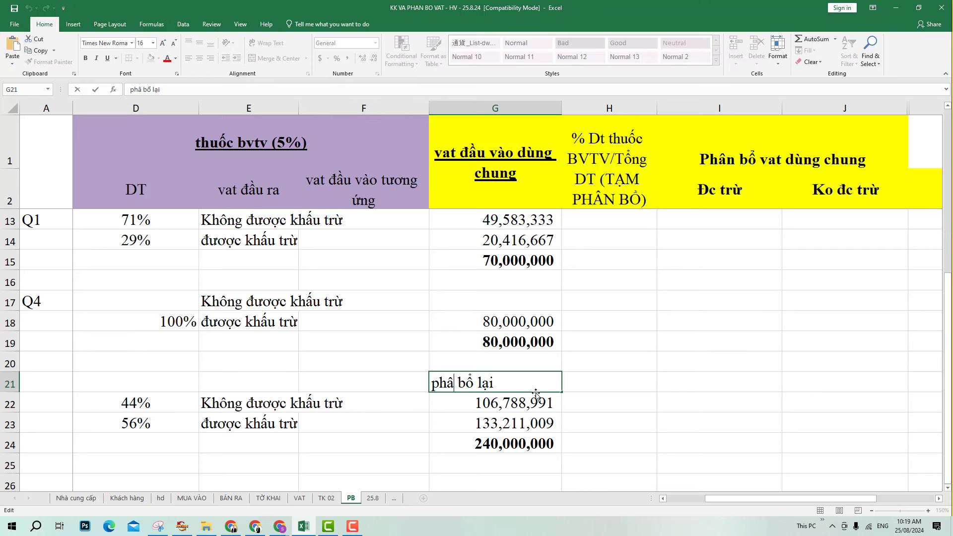
type("n")
key("Return")
key("Up")
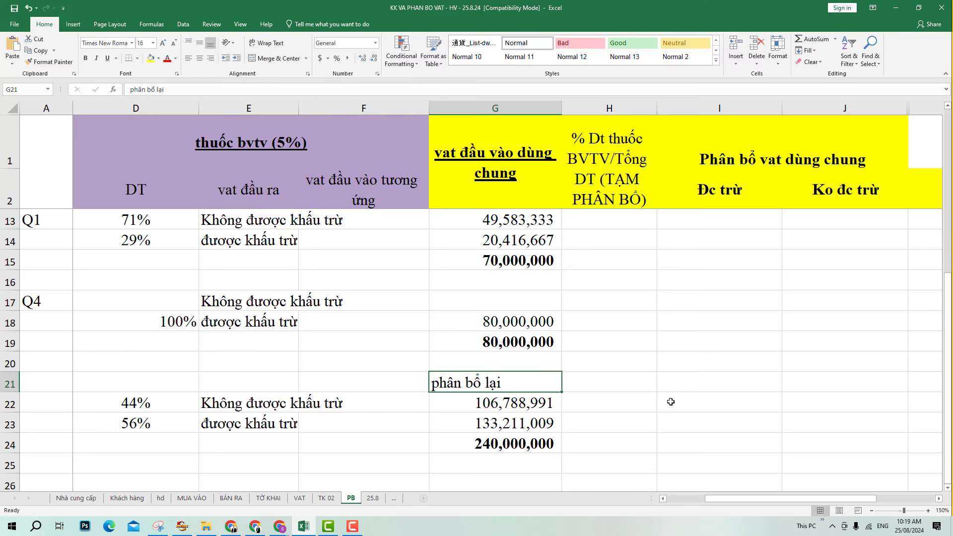
Make the heading in G21 bold and centre it.
key("ctrl+b")
key("alt+h")
key("a")
key("c")
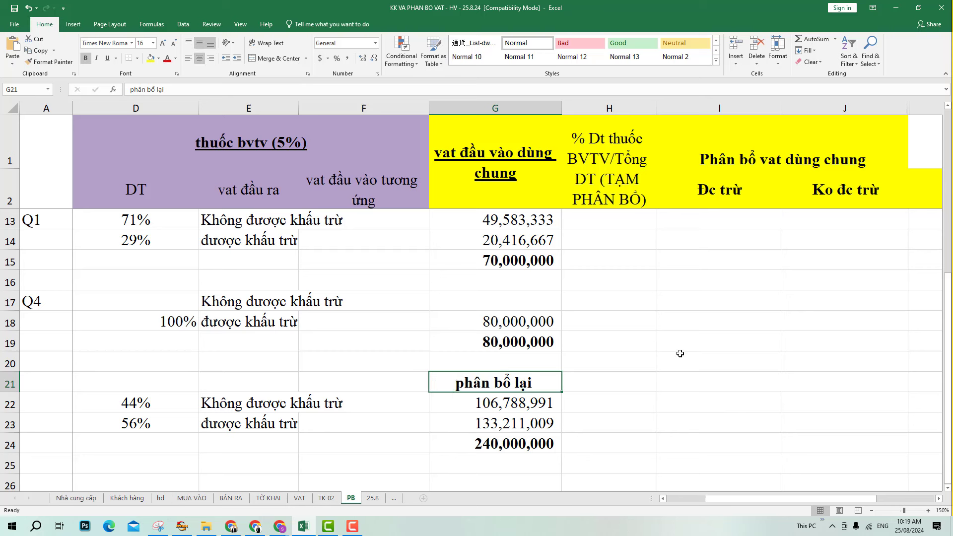
Enter the provisional allocation heading "tạm phan bôổ" in H21.
key("Right")
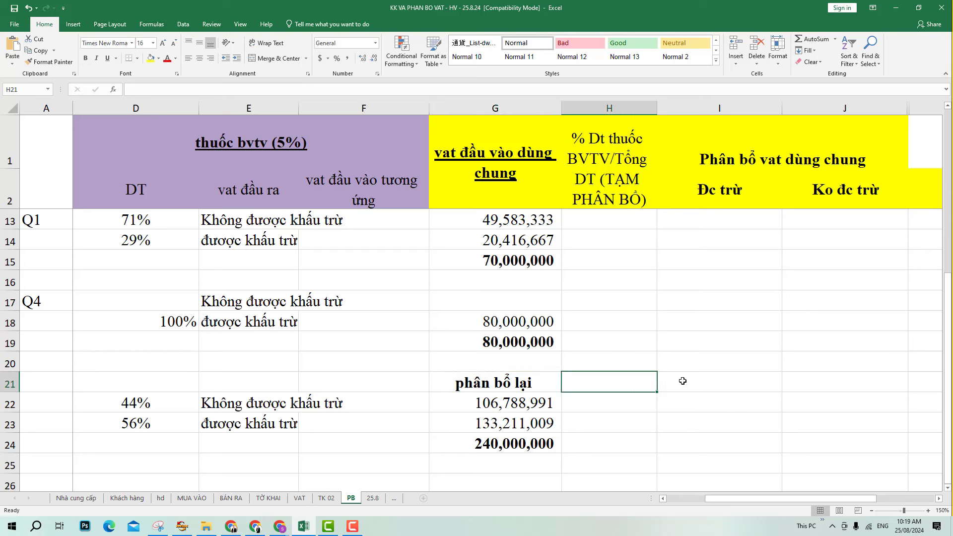
type("tạm pha")
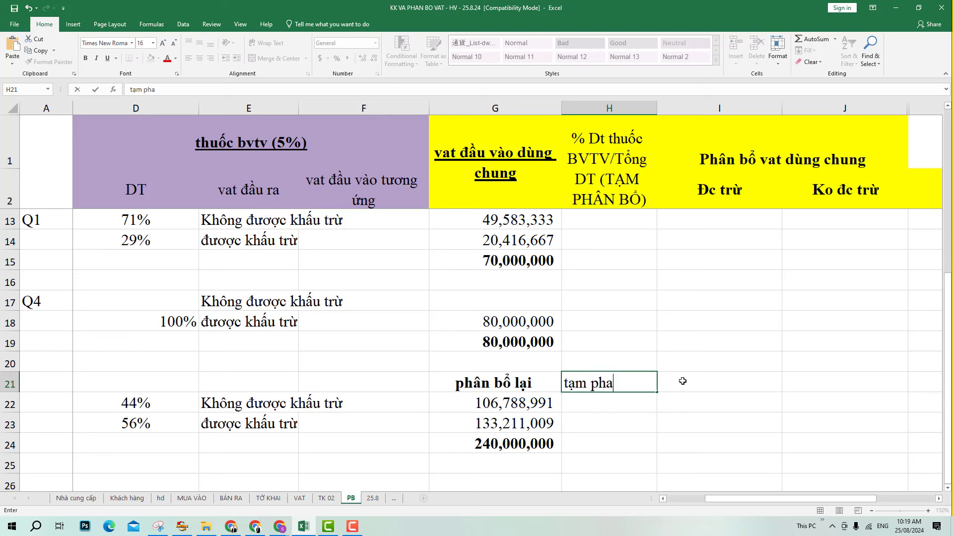
type("n bôổ")
key("Return")
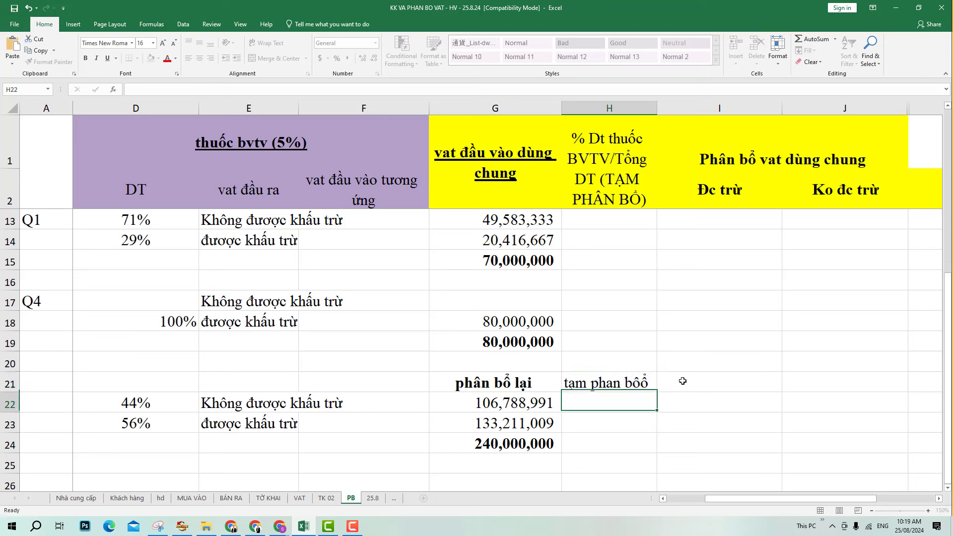
Link H22 to the annual non-deductible provisional VAT total in J7 with the formula +J7.
type("+")
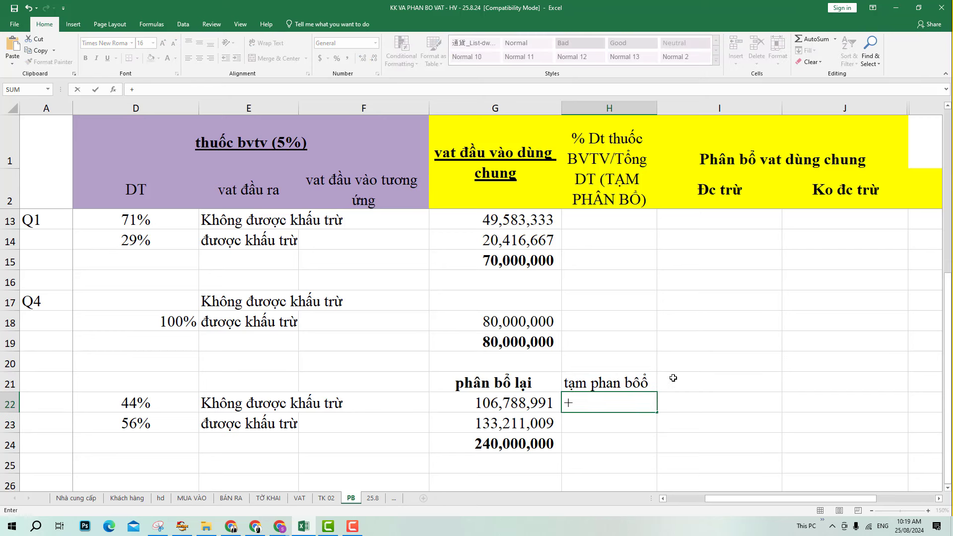
scroll(673, 378, "up", 4)
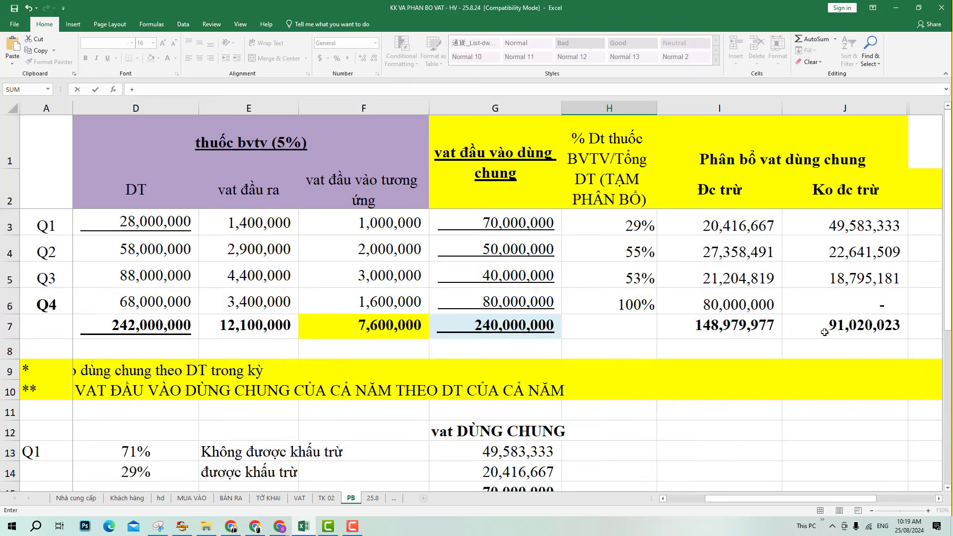
left_click(837, 325)
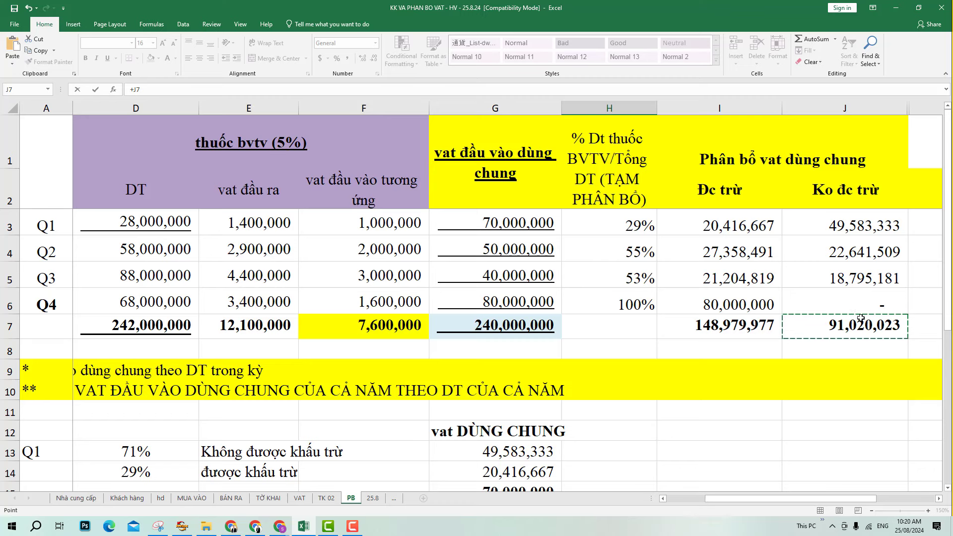
key("Return")
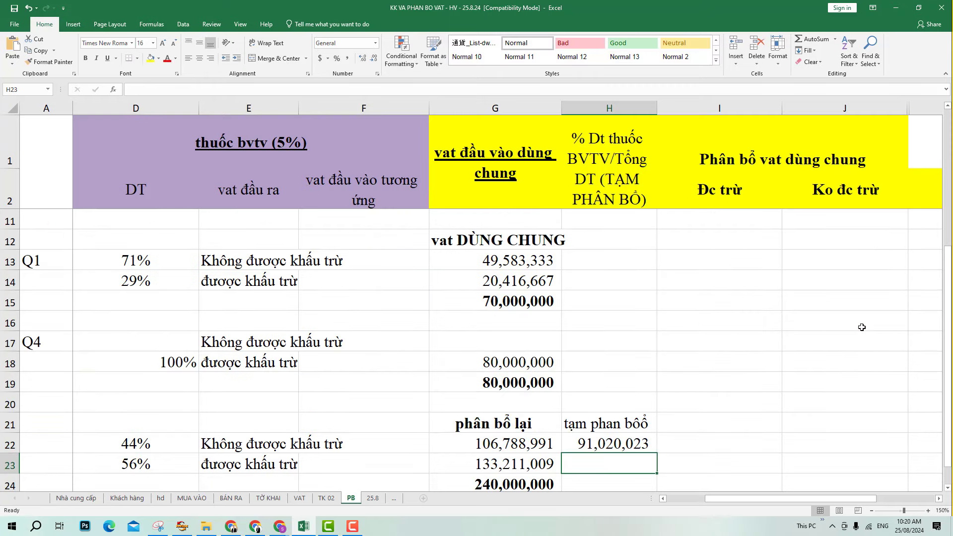
Link H23 to the annual deductible provisional VAT total in I7 with the formula +I7.
type("+")
scroll(851, 323, "up", 3)
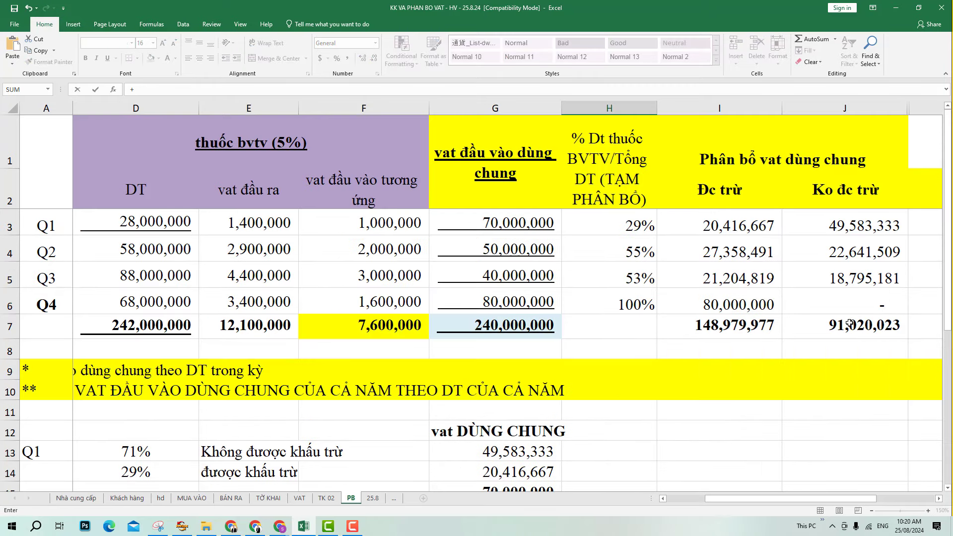
left_click(742, 325)
scroll(743, 324, "down", 3)
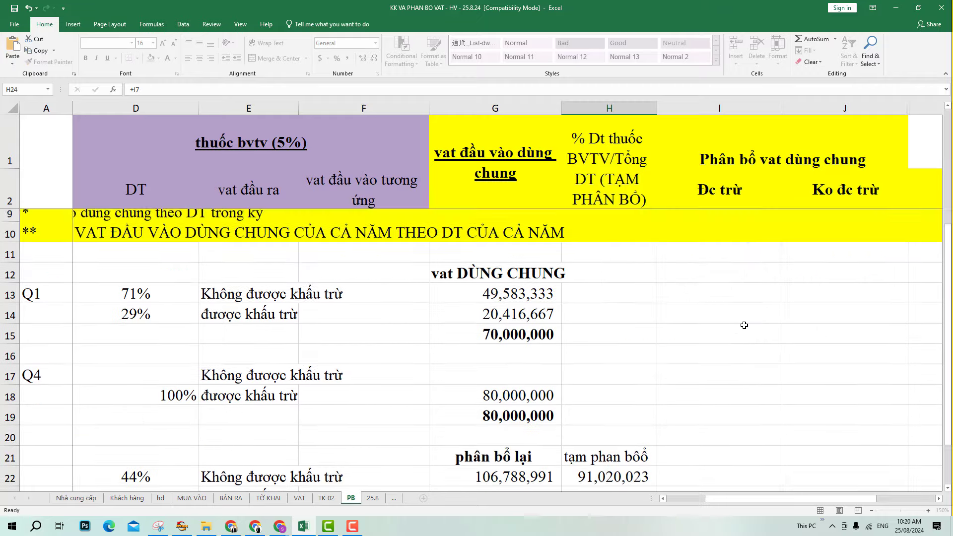
key("Return")
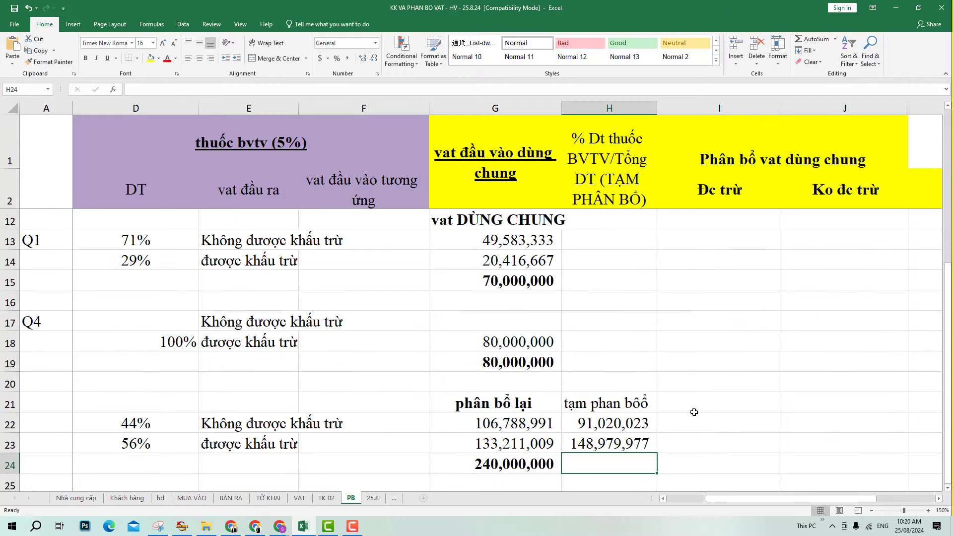
Total the provisional allocation in H24 with the formula =SUM(H22:H23).
key("ctrl+r")
key("alt+equal")
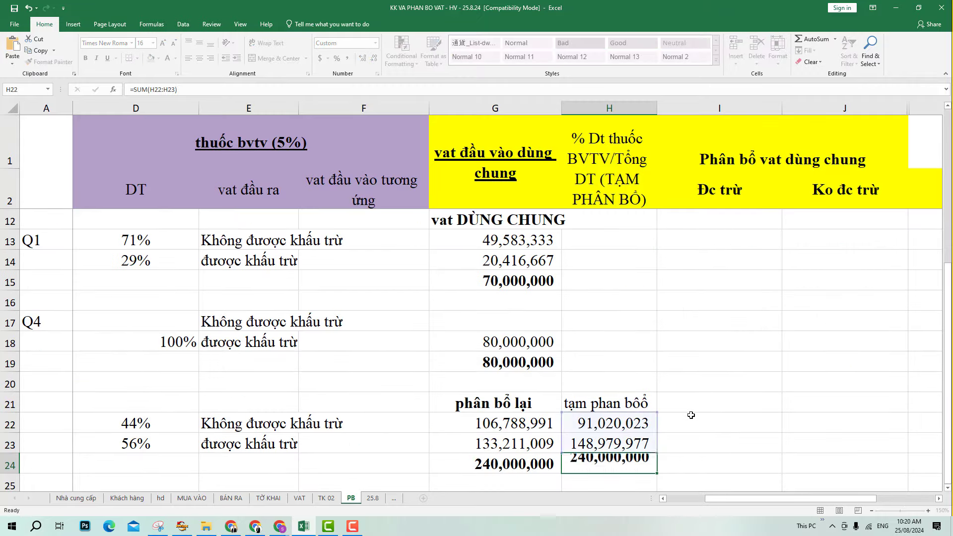
key("Return")
Make the provisional allocation heading in H21 bold.
left_click(718, 379)
key("Left")
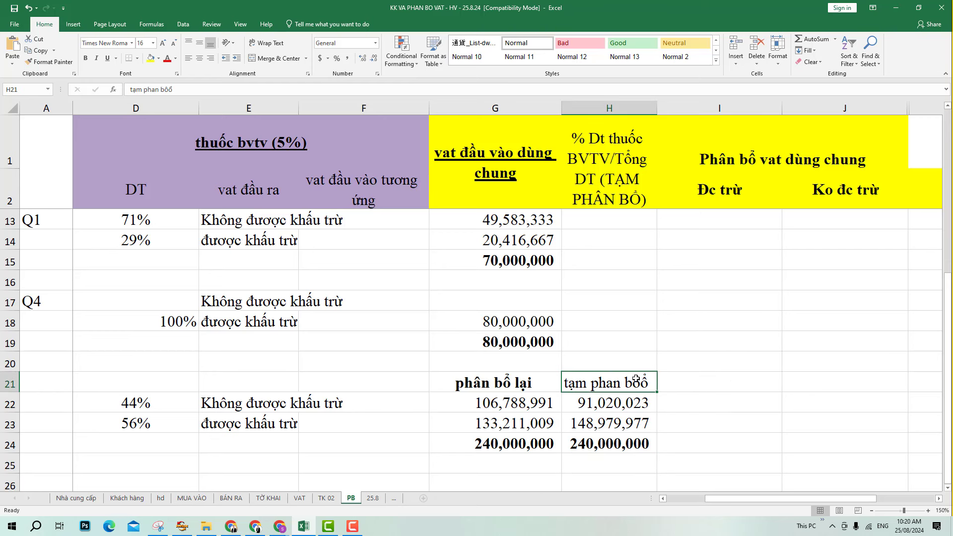
key("ctrl+b")
Enter the difference heading "Chênh lệch" in I21 and widen column H to fit its bold heading.
left_click(721, 383)
type("Chênh ")
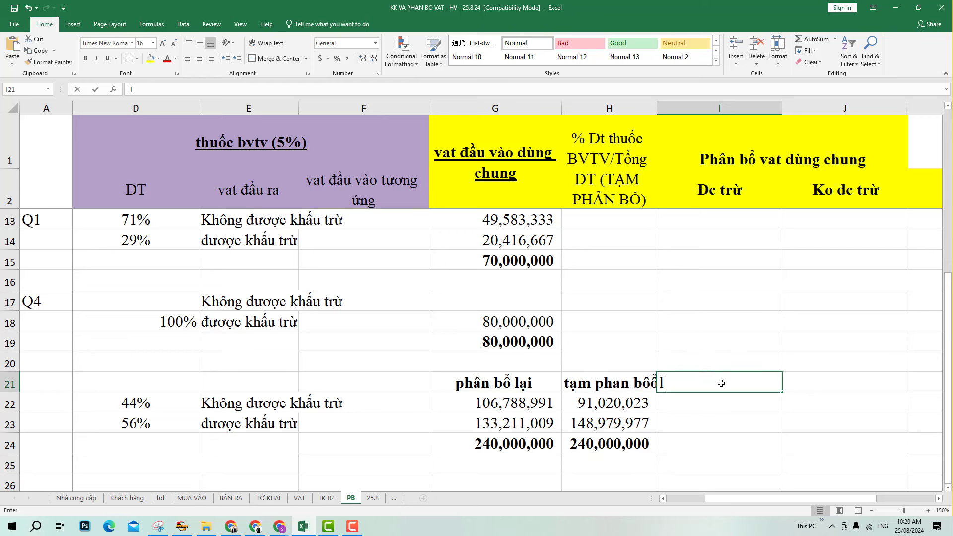
type("lêhc")
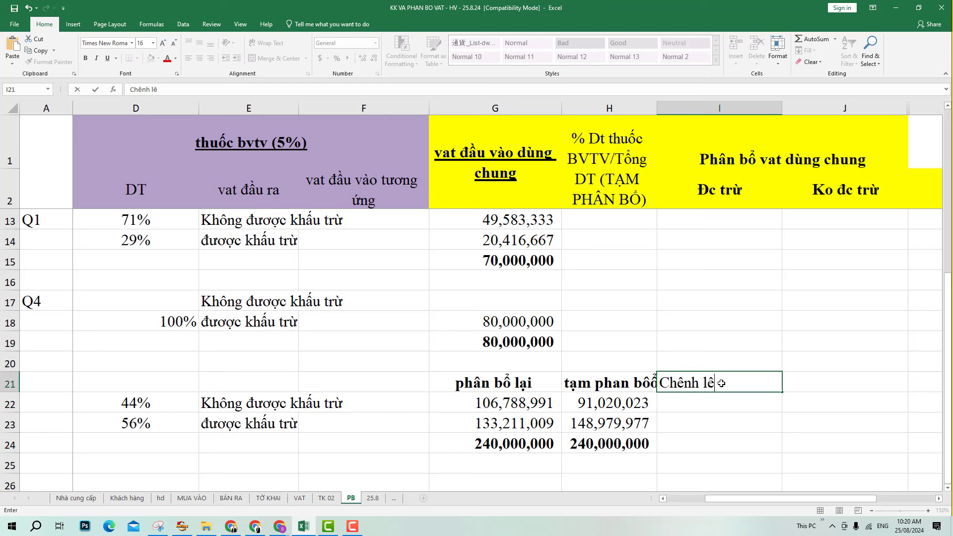
key("Return")
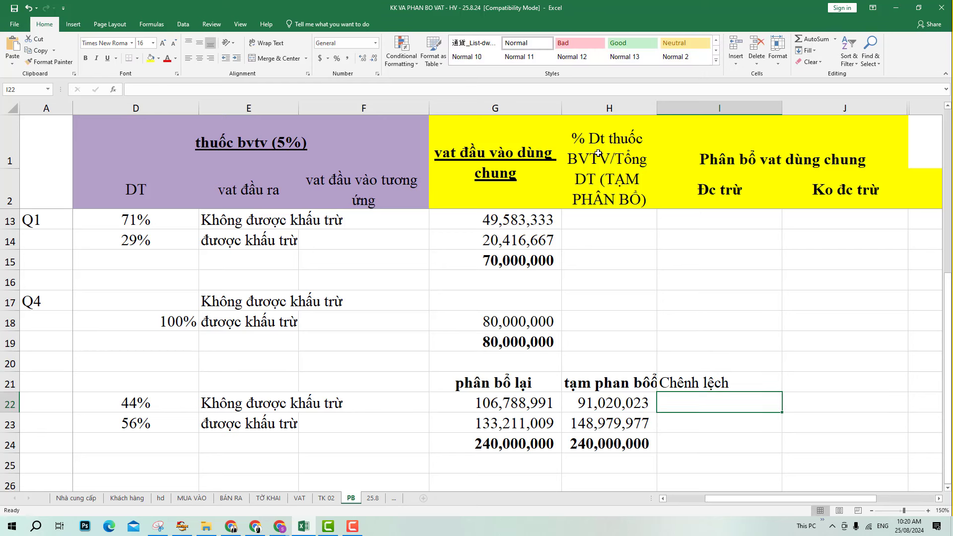
left_click_drag(653, 108, 676, 113)
Calculate reallocated minus provisional VAT in I22 by subtracting H22 from G22, and copy the formula down to I23.
type("+")
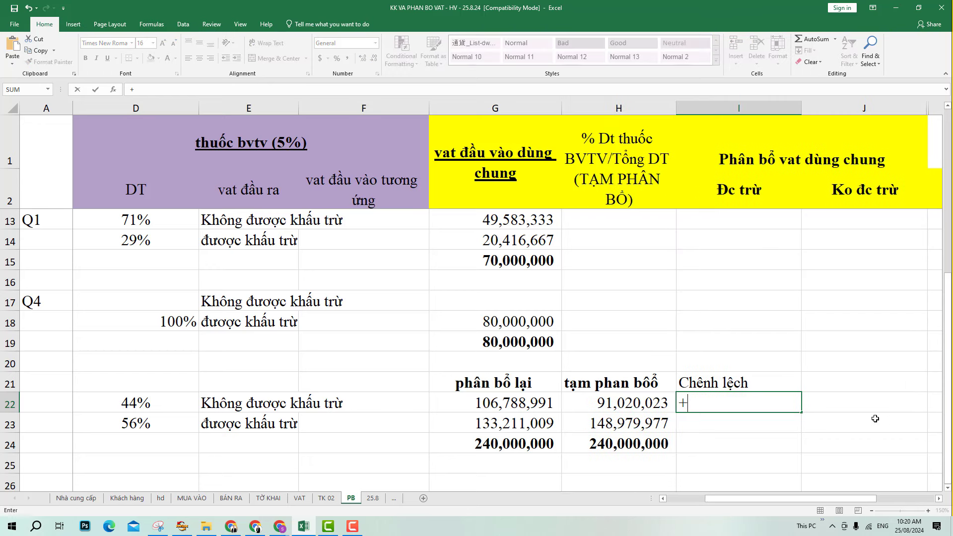
key("Left")
key("Left")
key("Left")
key("Right")
type("-")
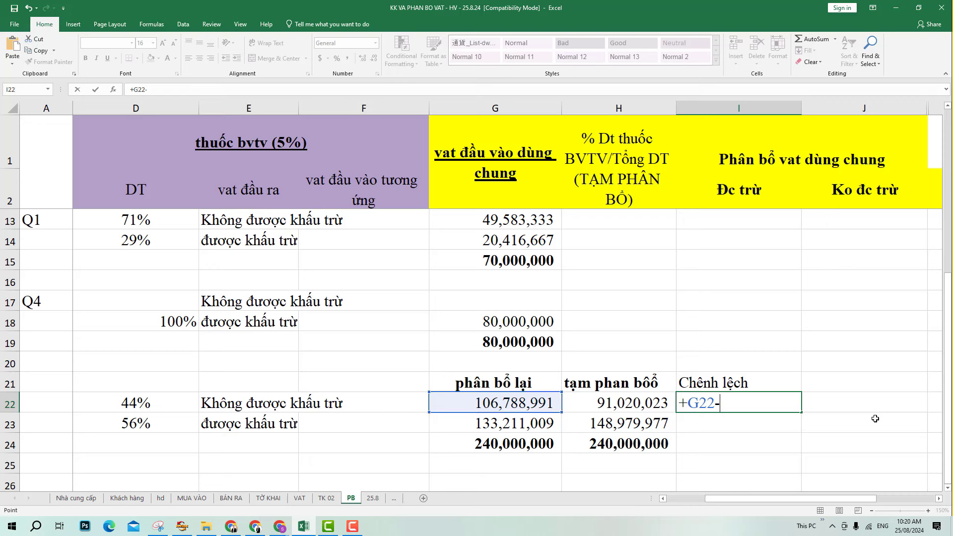
key("Left")
key("Return")
key("ctrl+d")
key("Return")
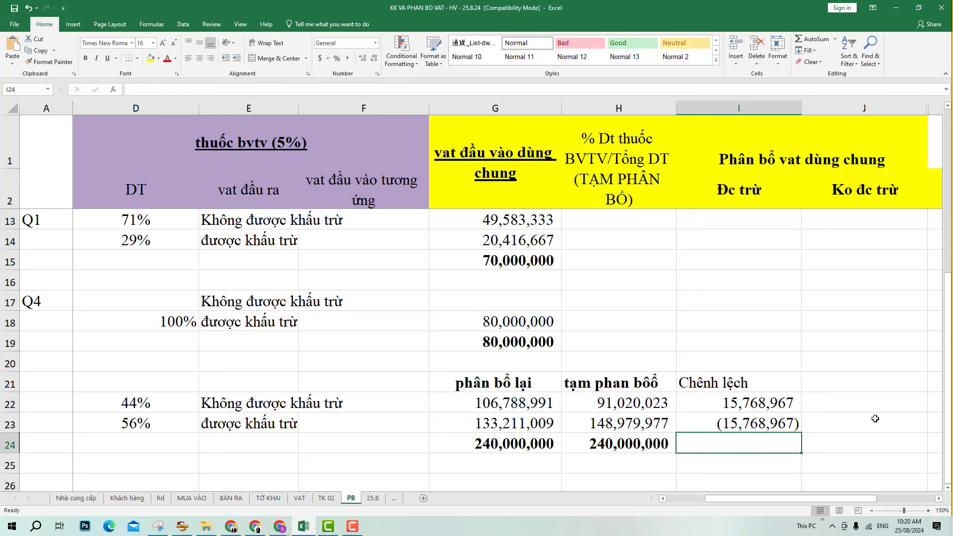
Make the "Chênh lệch" heading in I21 bold and centre it.
left_click(726, 373)
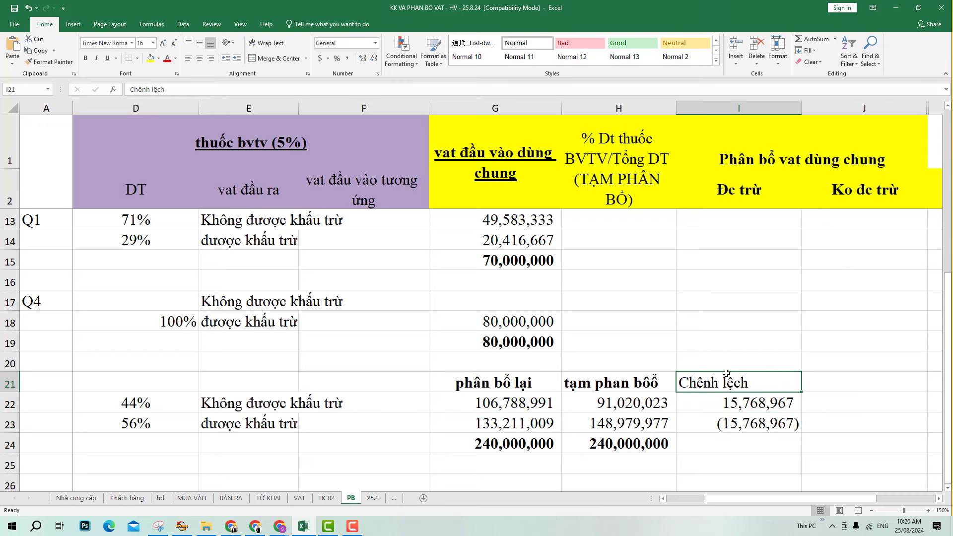
key("ctrl+b")
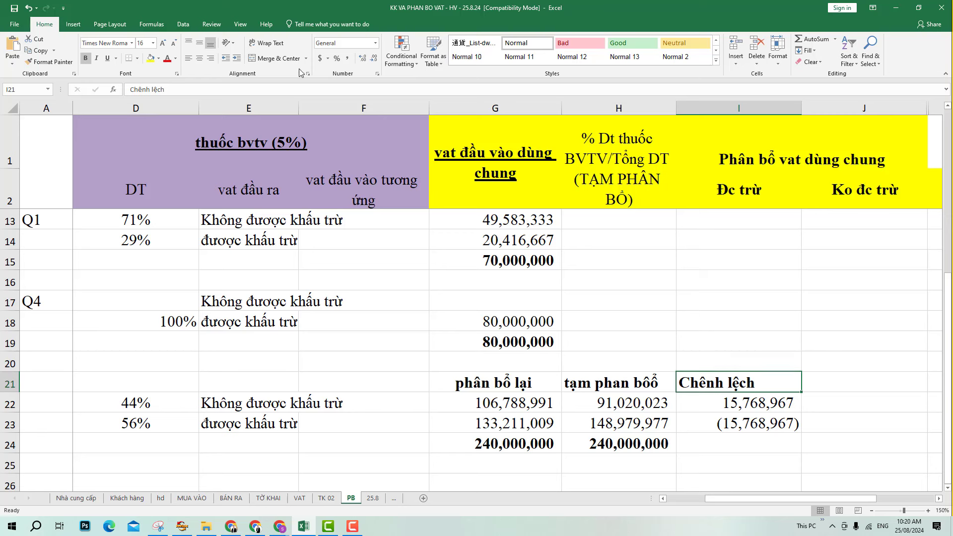
left_click(199, 58)
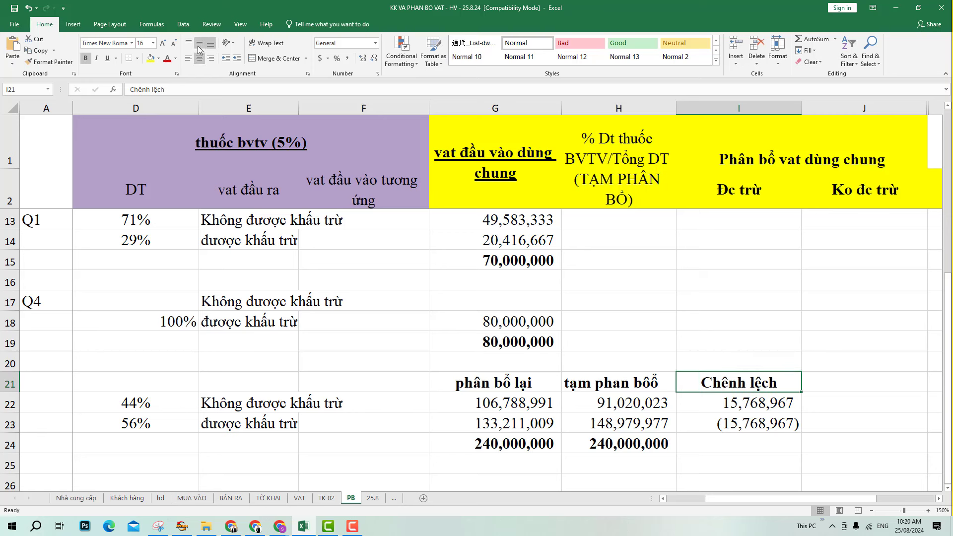
Highlight the deductible VAT row E23:I23 with a yellow fill.
left_click(855, 425)
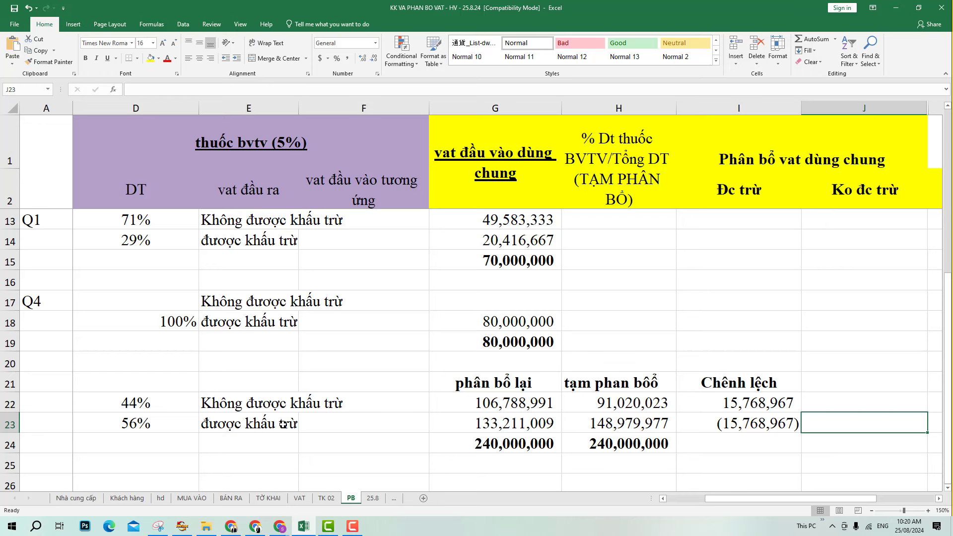
left_click_drag(282, 424, 739, 423)
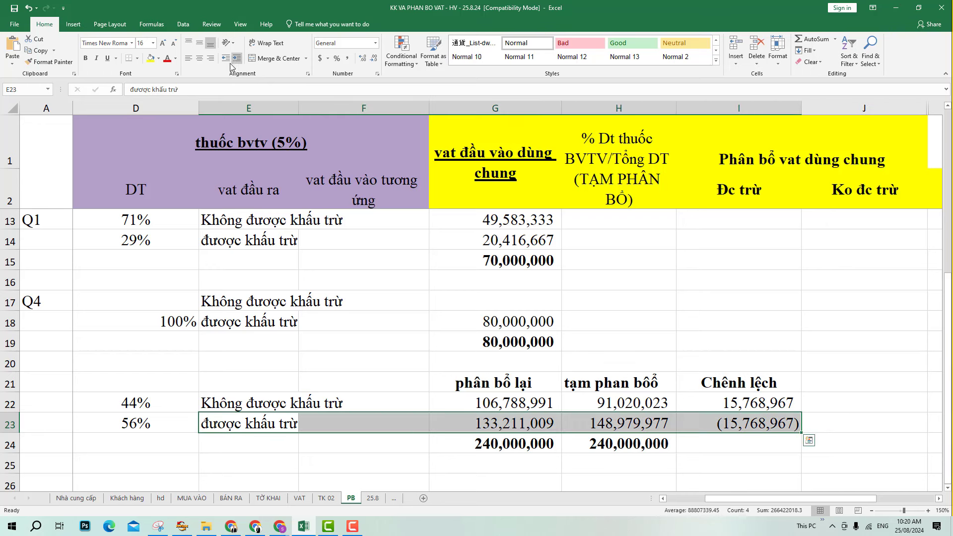
left_click(151, 61)
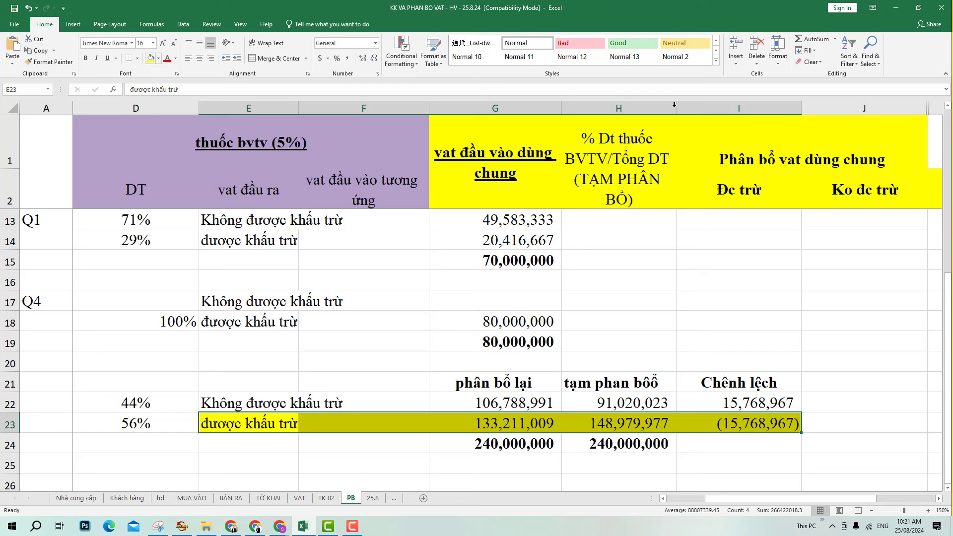
Enter the declaration period label "tk T12/Q4" in J21 beside the difference heading.
left_click(867, 391)
left_click(865, 386)
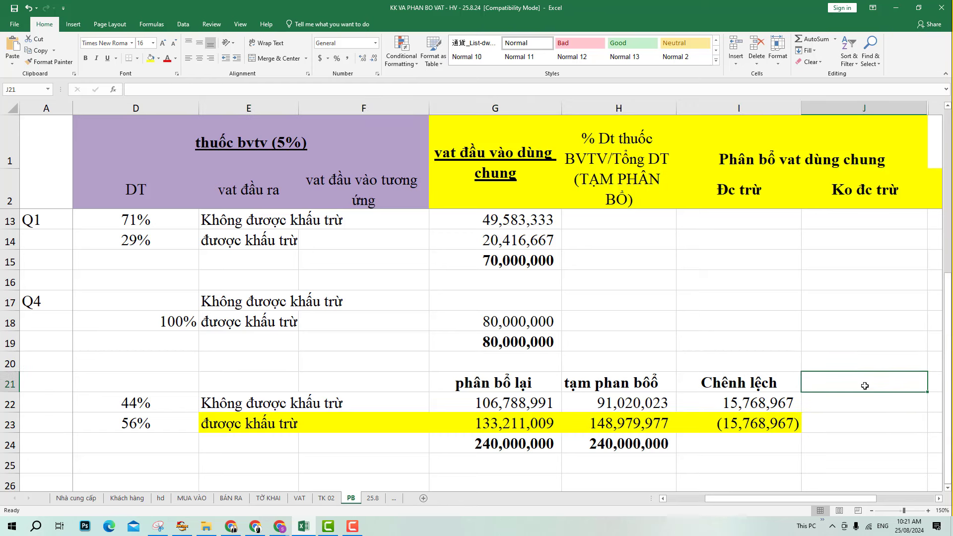
type("tk")
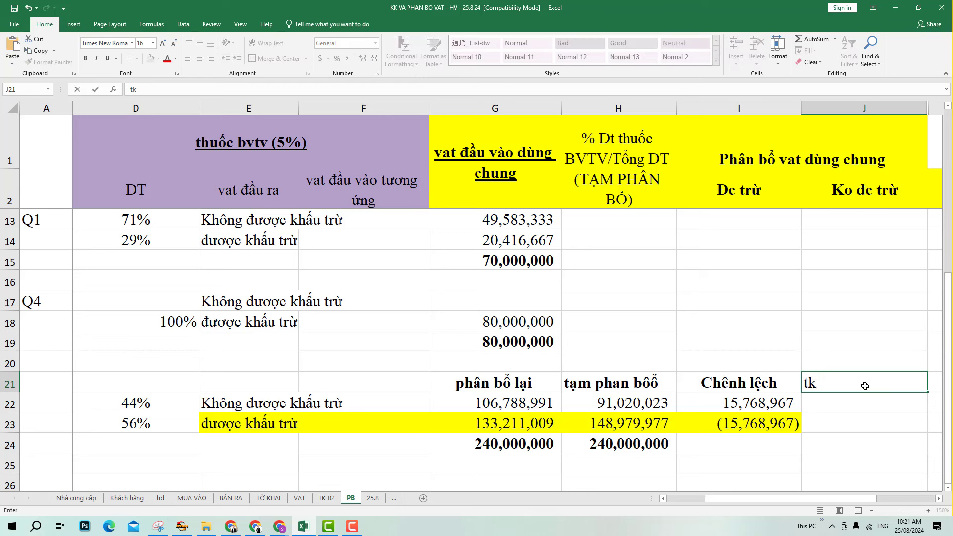
type(" T12/Q4")
key("ctrl+Return")
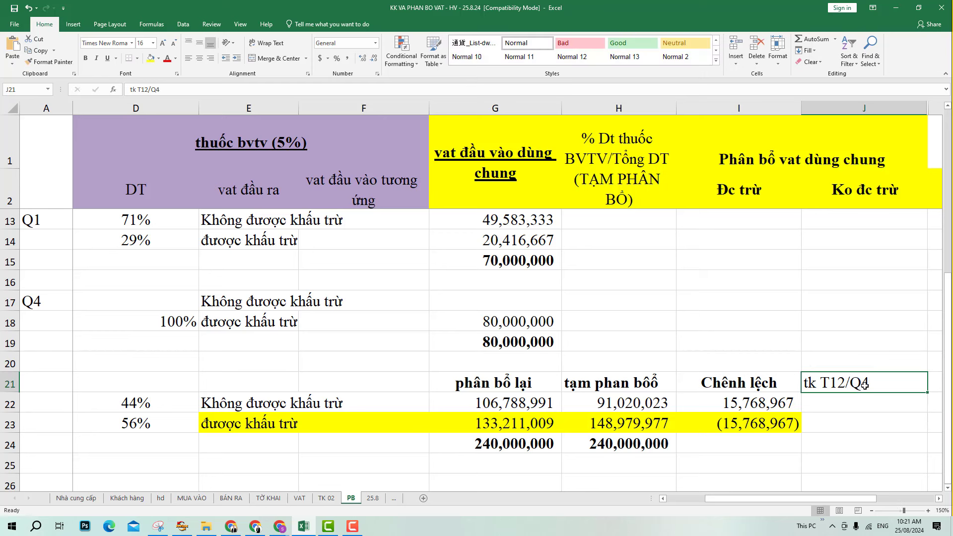